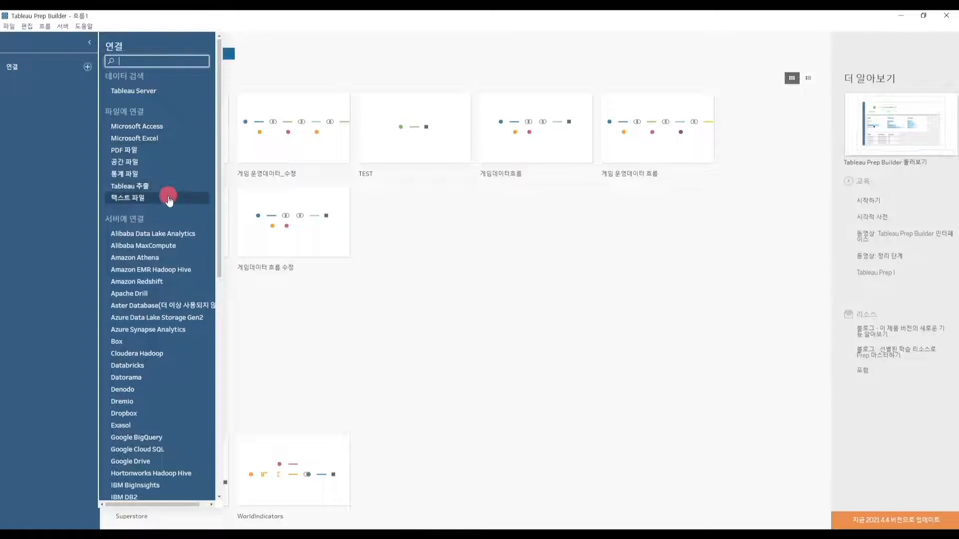
# Step: Look through the list of available file and server connectors
pyautogui.scroll(-3, 169, 200)
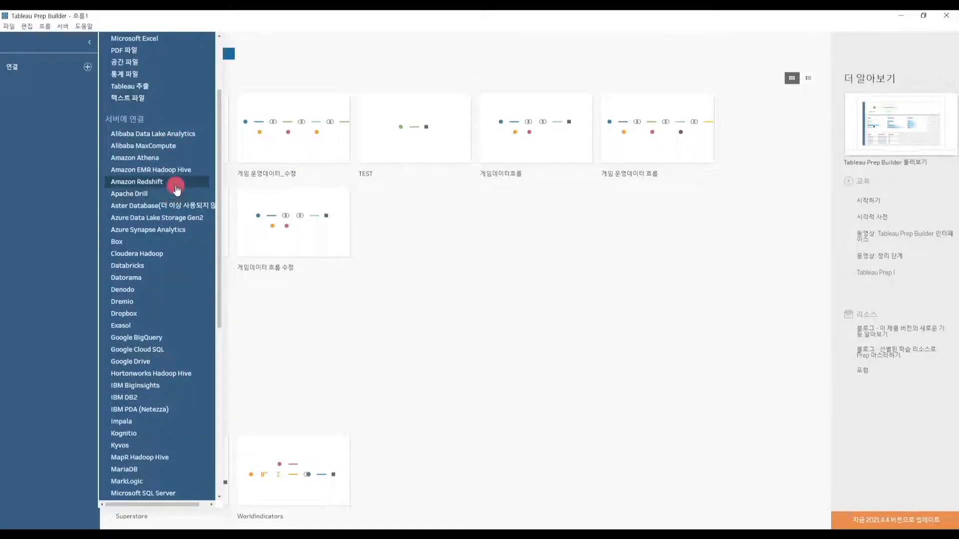
pyautogui.scroll(-9, 176, 189)
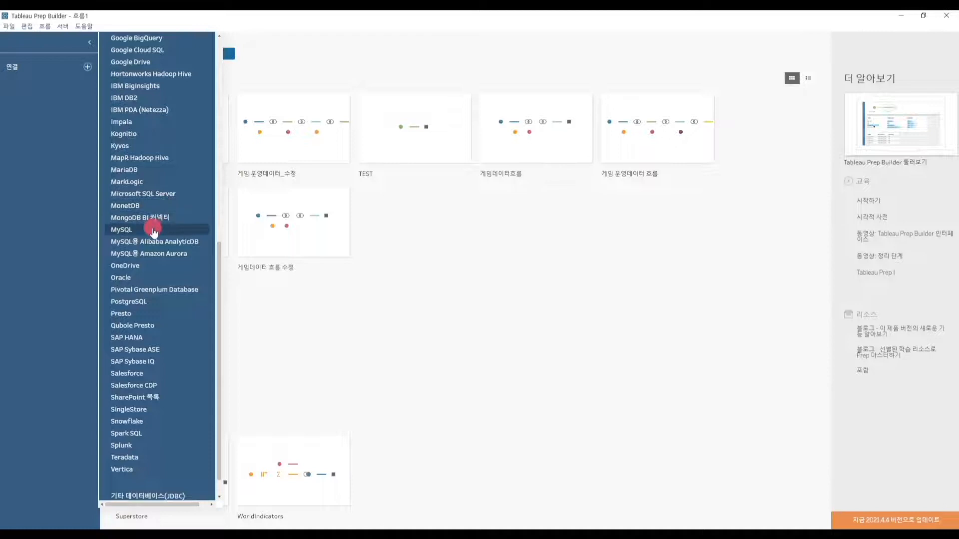
pyautogui.scroll(5, 154, 231)
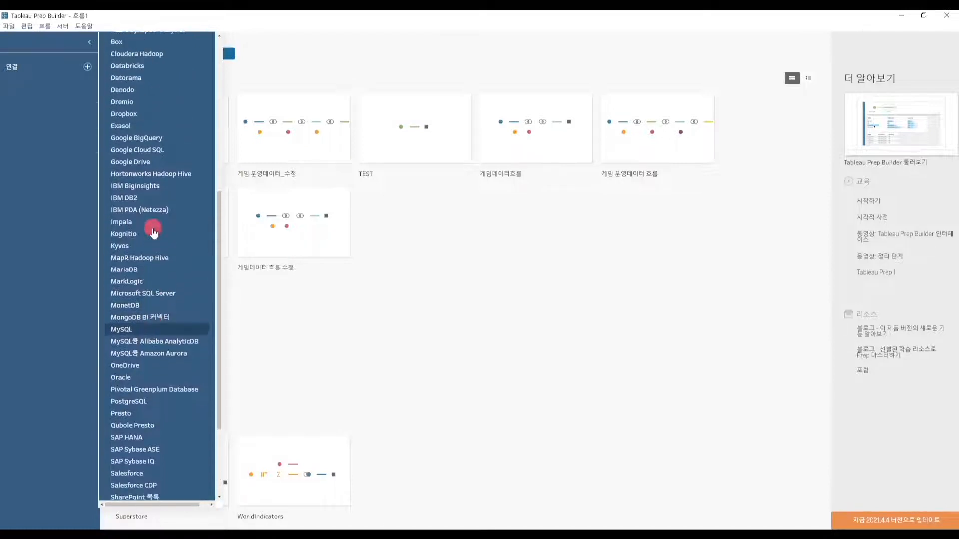
pyautogui.scroll(5, 153, 235)
pyautogui.scroll(-6, 154, 252)
pyautogui.scroll(-4, 150, 114)
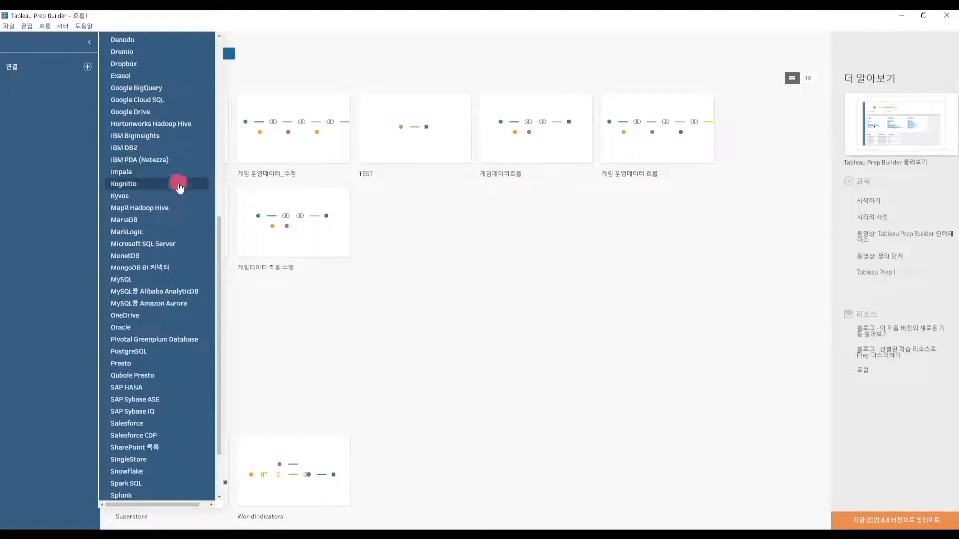
pyautogui.scroll(1, 150, 325)
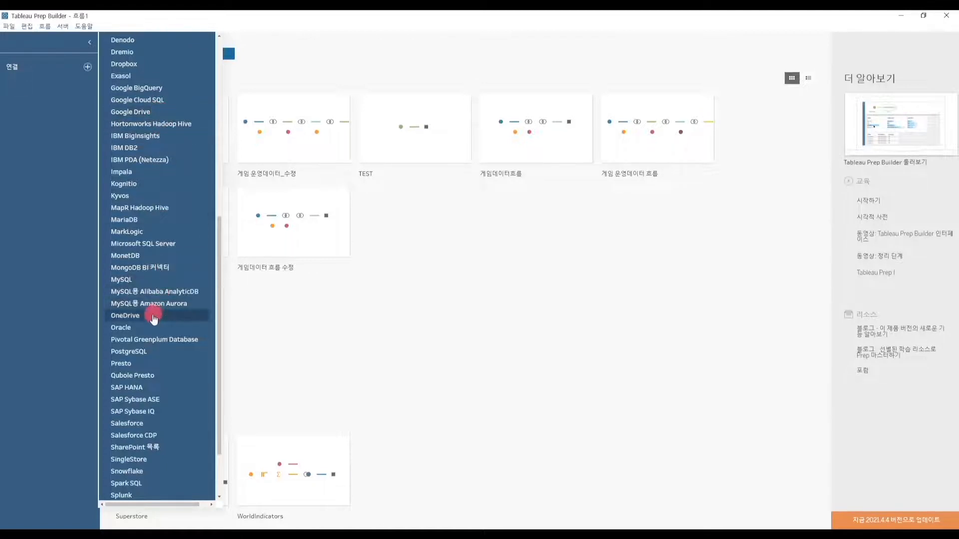
pyautogui.scroll(7, 154, 317)
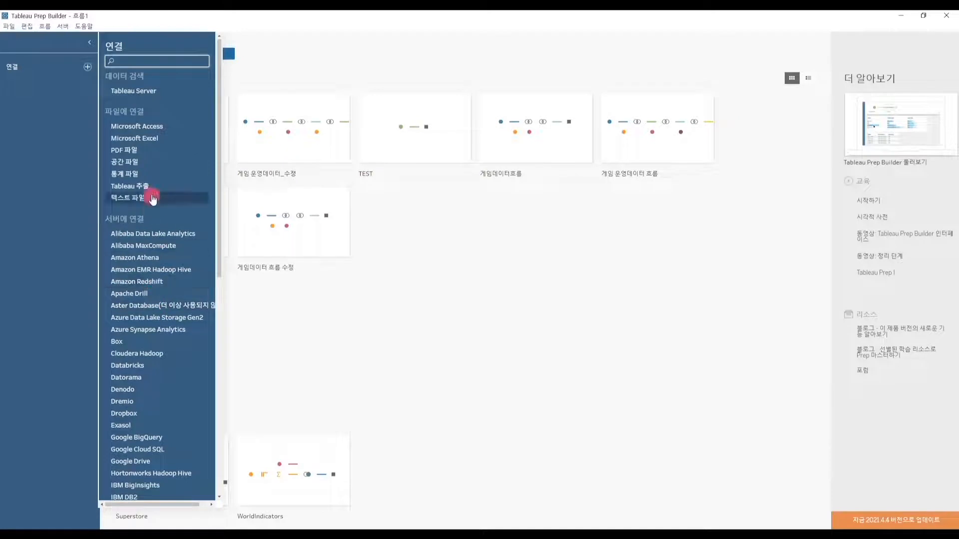
# Step: Connect to the Excel workbook 게임데이터분석.xlsx and add its RPG_STORE table to the flow
pyautogui.click(146, 143)
pyautogui.doubleClick(217, 96)
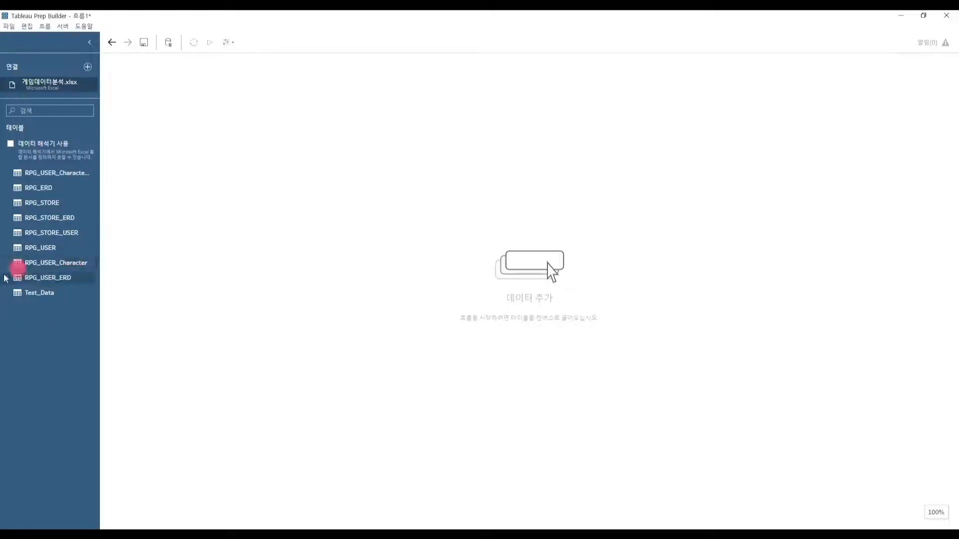
pyautogui.moveTo(43, 208); pyautogui.dragTo(163, 127)
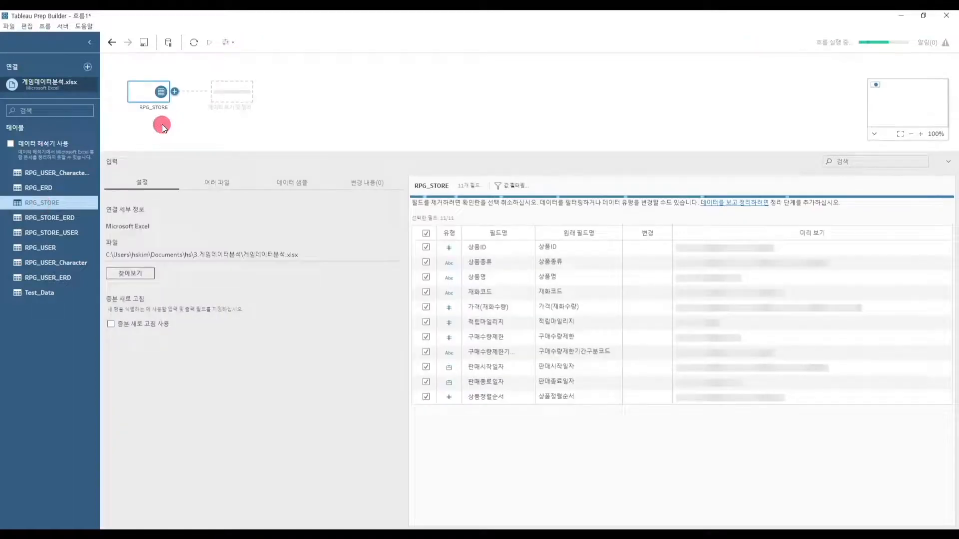
pyautogui.moveTo(299, 256)
pyautogui.mouseDown()
pyautogui.moveTo(98, 243)
pyautogui.moveTo(299, 254)
pyautogui.mouseUp()
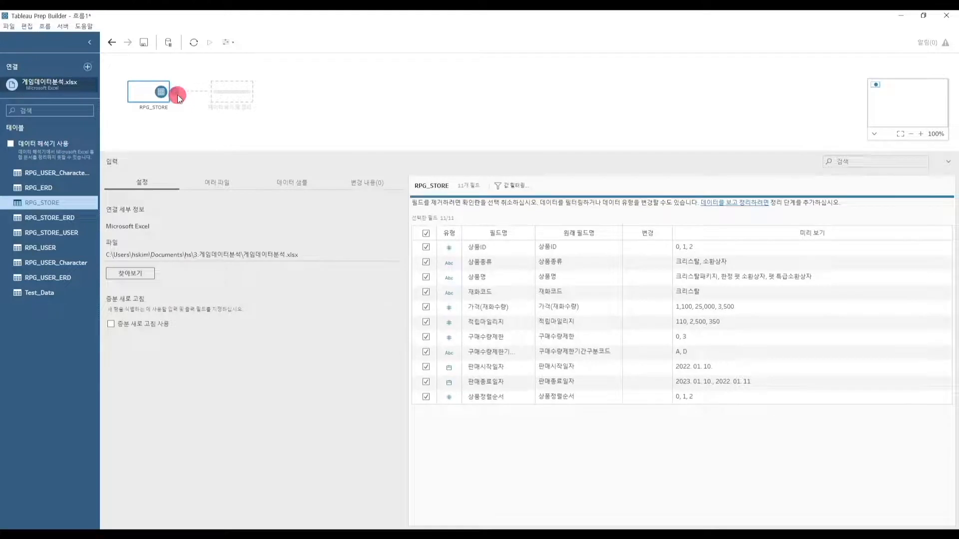
# Step: Add a cleaning step after RPG_STORE and highlight the rows whose 상품종류 is 소환상자
pyautogui.click(176, 92)
pyautogui.click(208, 116)
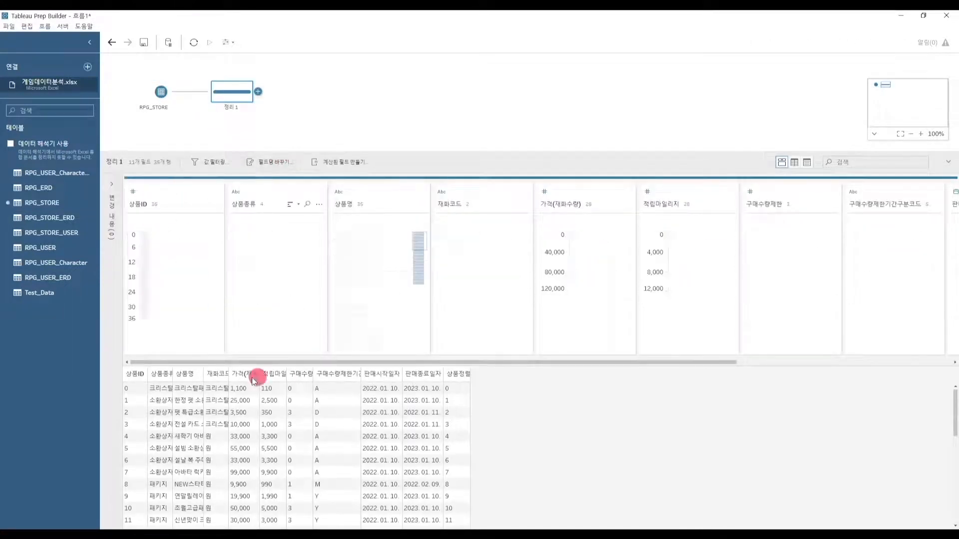
pyautogui.click(256, 239)
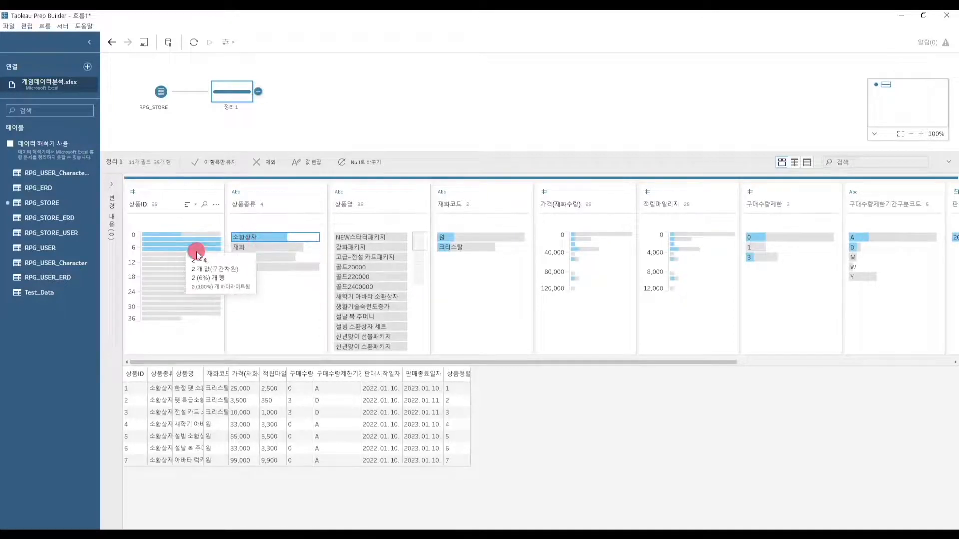
pyautogui.moveTo(334, 362); pyautogui.dragTo(194, 359)
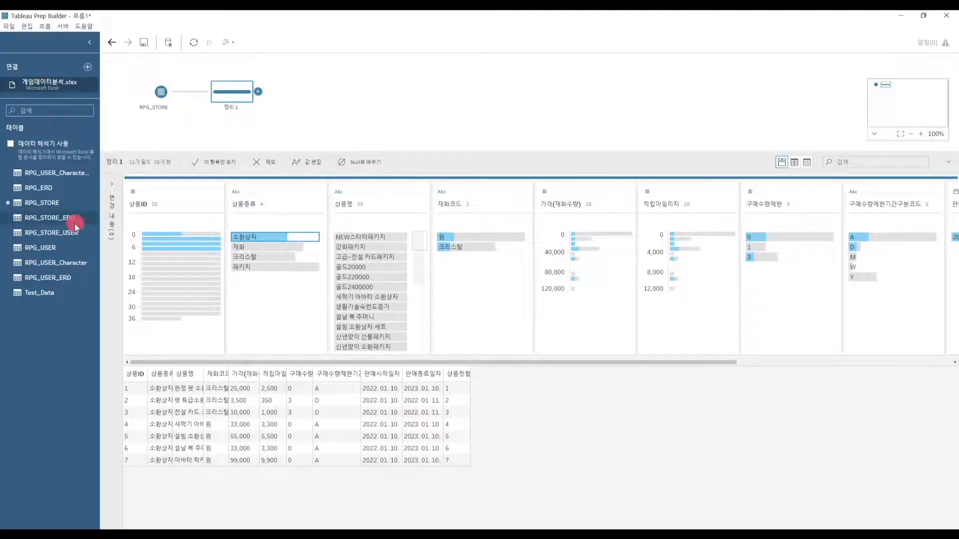
# Step: Join the RPG_STORE_USER table to the cleaning step, matching 상품ID with 상품ID
pyautogui.moveTo(61, 238); pyautogui.dragTo(259, 93)
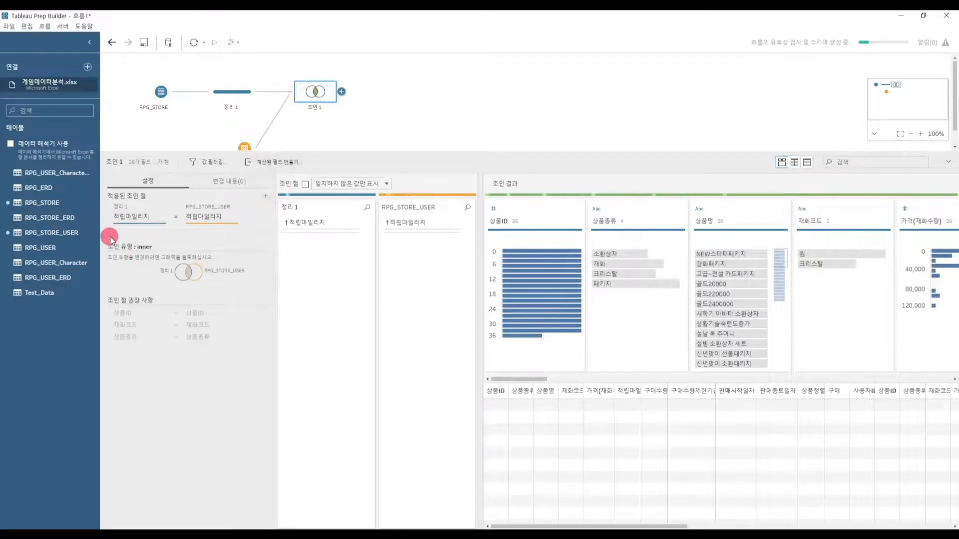
pyautogui.click(133, 222)
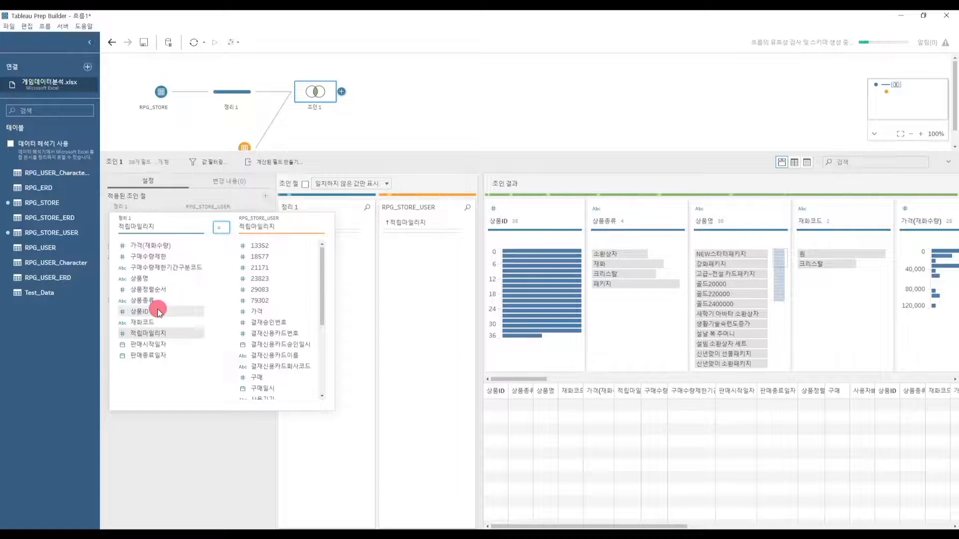
pyautogui.click(157, 311)
pyautogui.scroll(-3, 269, 300)
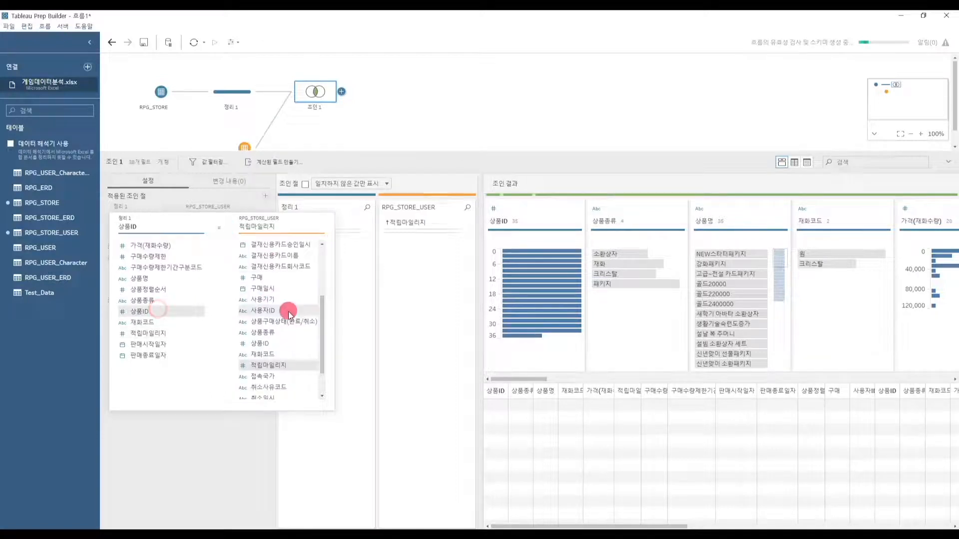
pyautogui.click(275, 342)
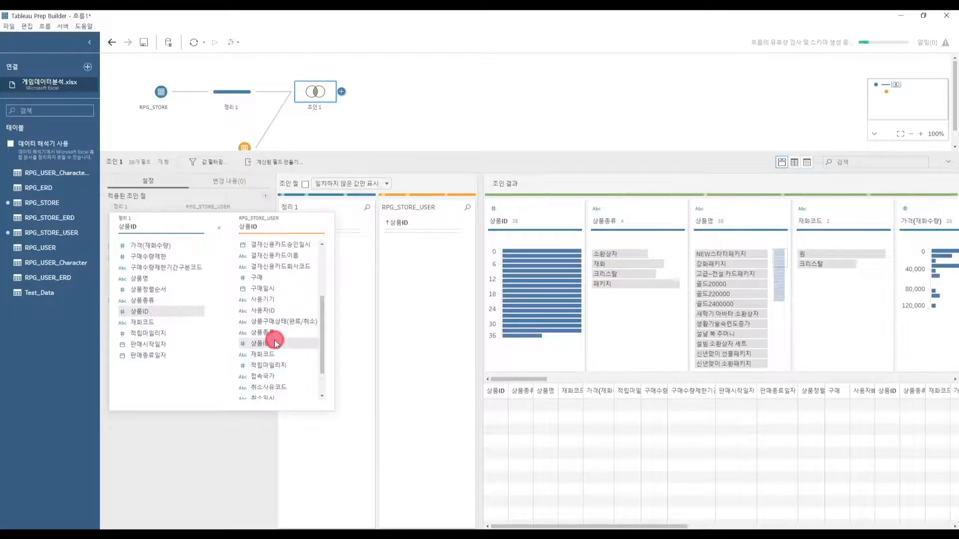
pyautogui.click(174, 445)
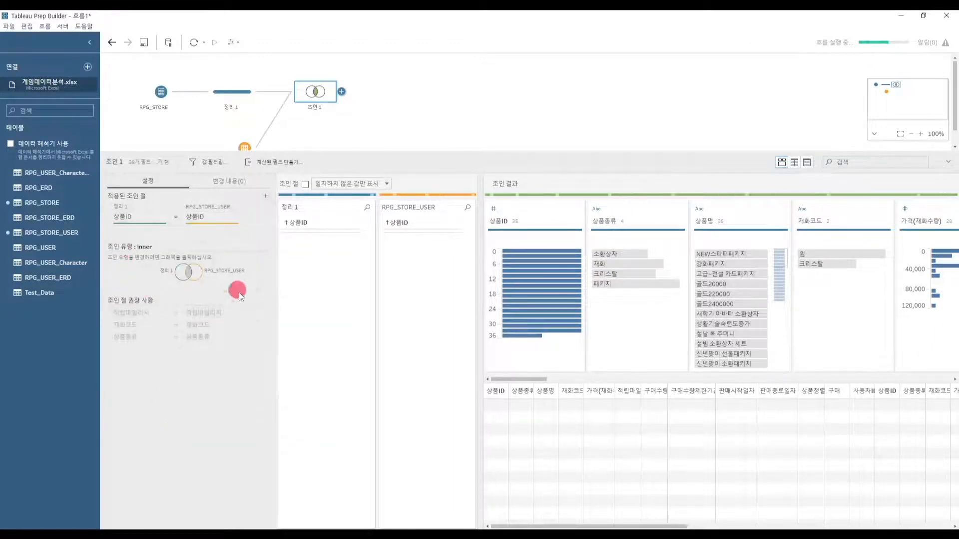
# Step: Try the left and full join types and return the join to inner
pyautogui.click(183, 273)
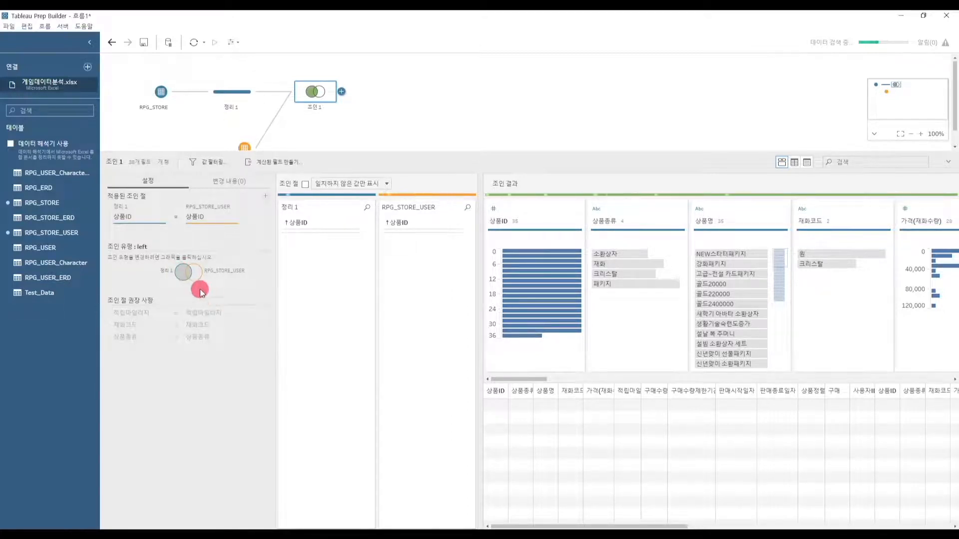
pyautogui.click(199, 278)
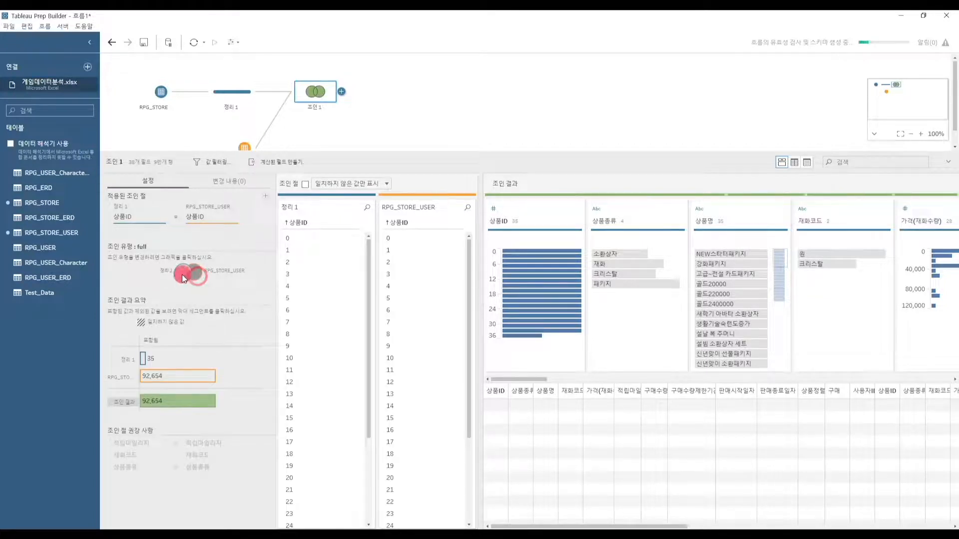
pyautogui.click(181, 274)
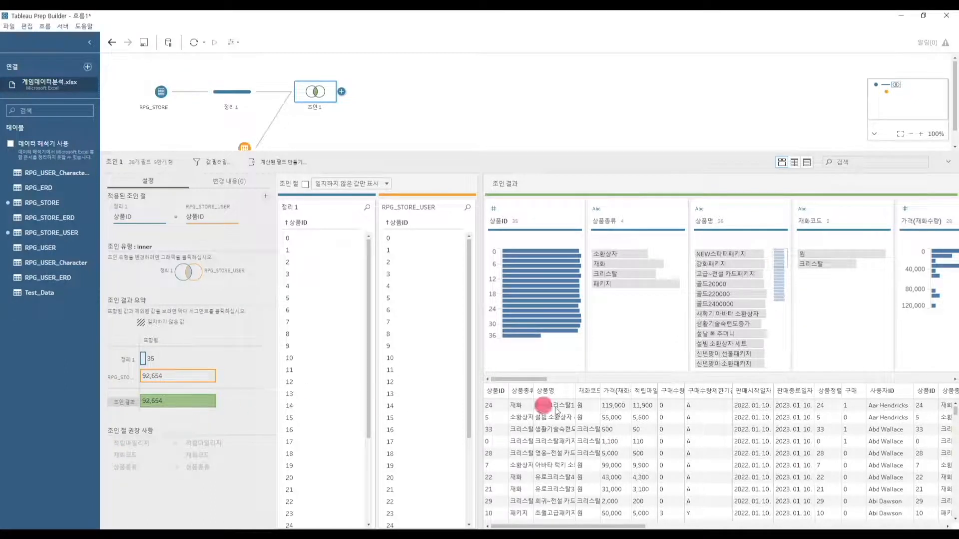
# Step: Look over the join result's fields and add a cleaning step after the join
pyautogui.moveTo(532, 524); pyautogui.dragTo(546, 524)
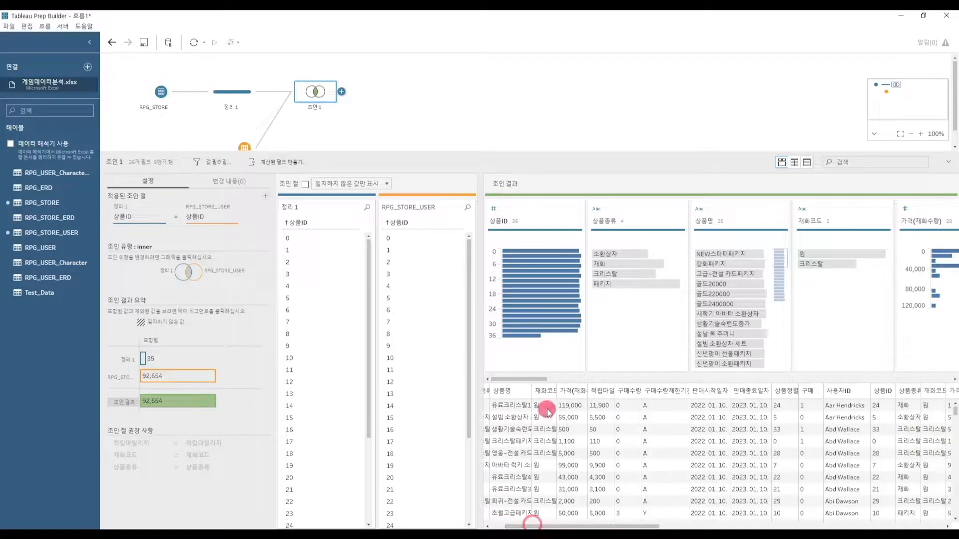
pyautogui.moveTo(537, 379); pyautogui.dragTo(939, 382)
pyautogui.click(342, 92)
pyautogui.click(372, 116)
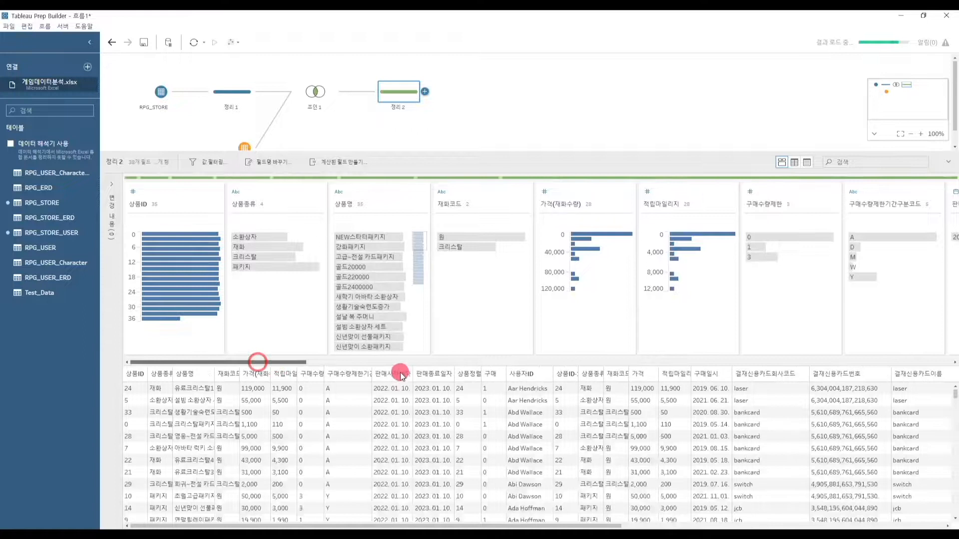
# Step: Remove the empty fields from F19 through 21171 in the cleaning step after the join
pyautogui.moveTo(424, 363); pyautogui.dragTo(762, 356)
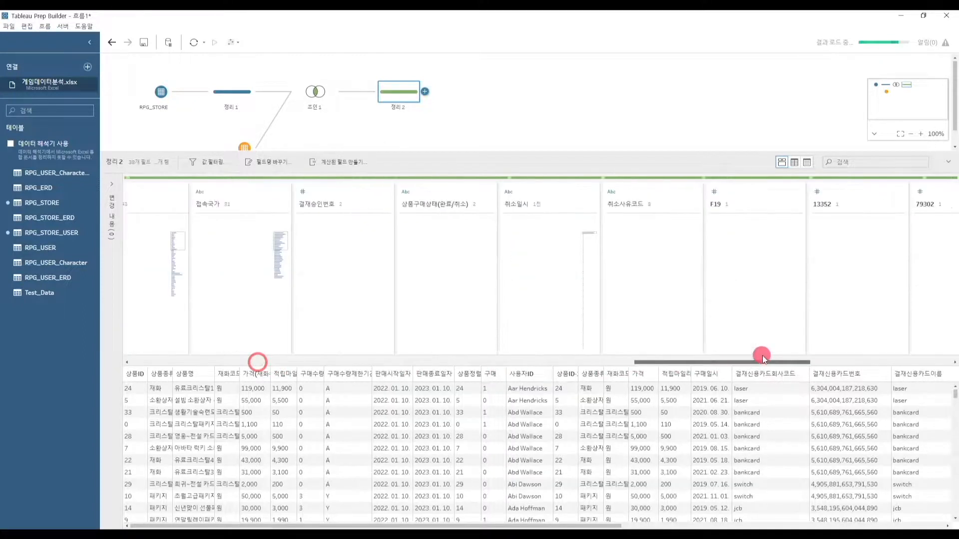
pyautogui.click(747, 192)
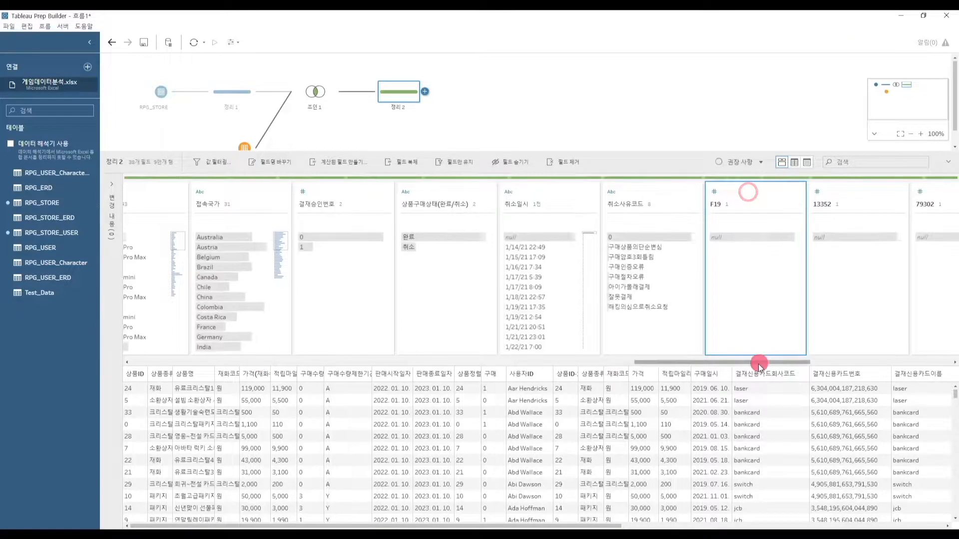
pyautogui.moveTo(760, 364); pyautogui.dragTo(936, 364)
pyautogui.keyDown('shift'); pyautogui.click(905, 190); pyautogui.keyUp('shift')
pyautogui.click(949, 206)
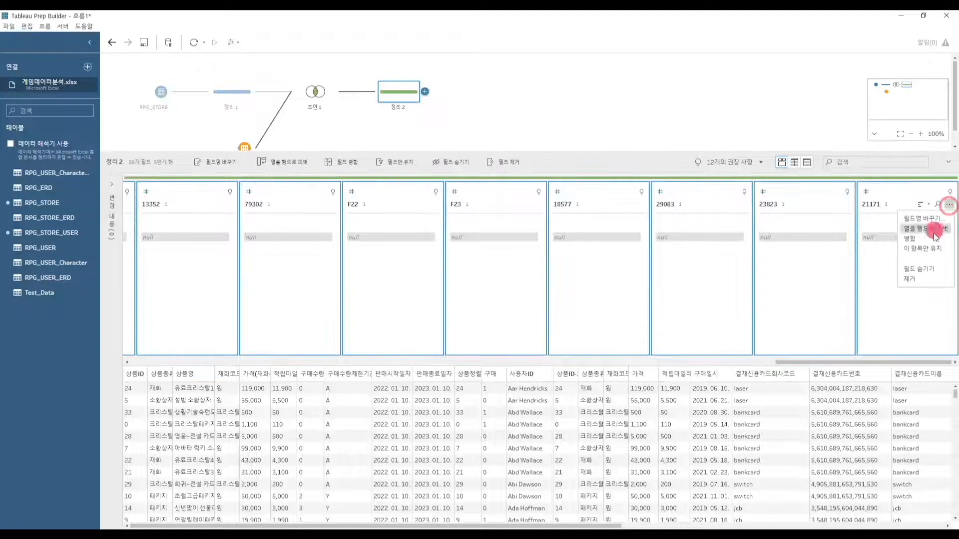
pyautogui.click(919, 278)
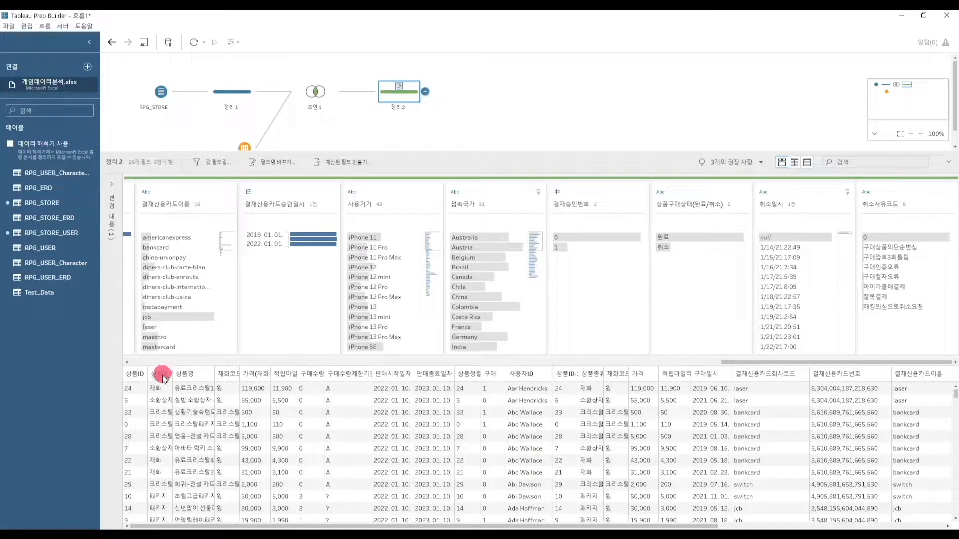
# Step: Merge the two duplicate 상품종류 fields into one
pyautogui.click(162, 376)
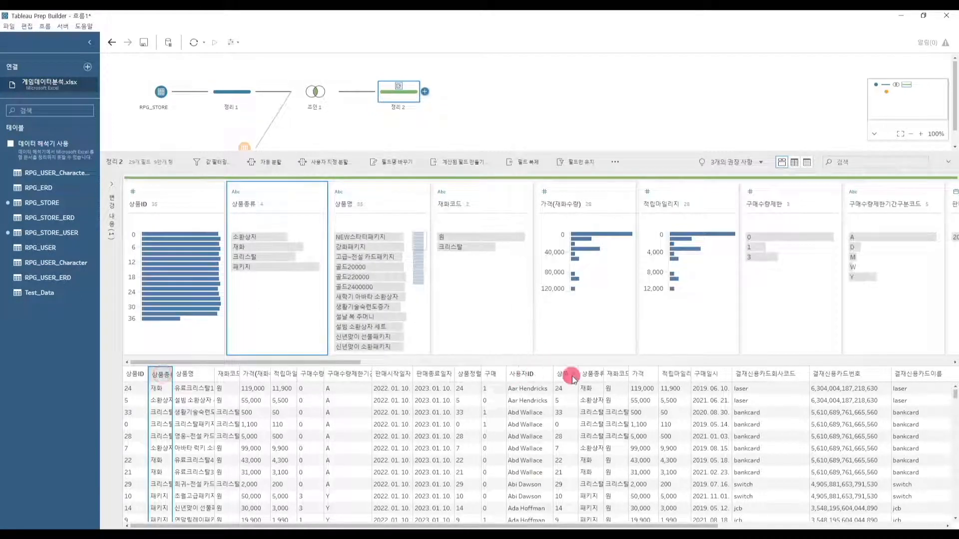
pyautogui.keyDown('ctrl'); pyautogui.click(589, 375); pyautogui.keyUp('ctrl')
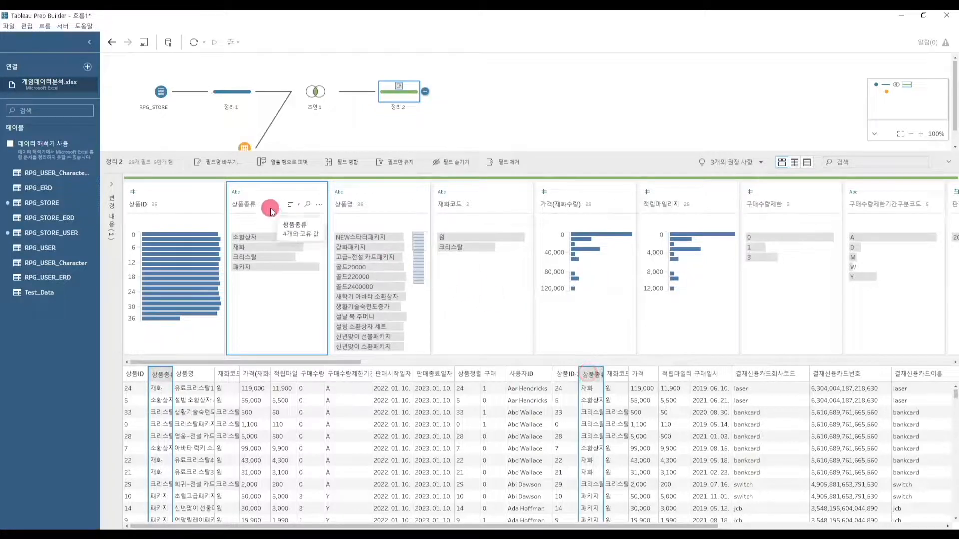
pyautogui.click(318, 204)
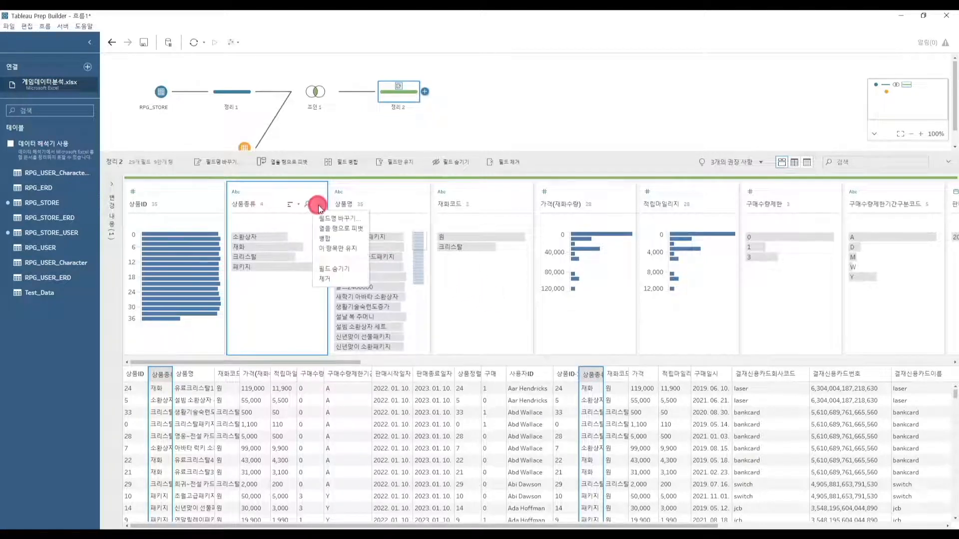
pyautogui.click(333, 239)
pyautogui.click(138, 375)
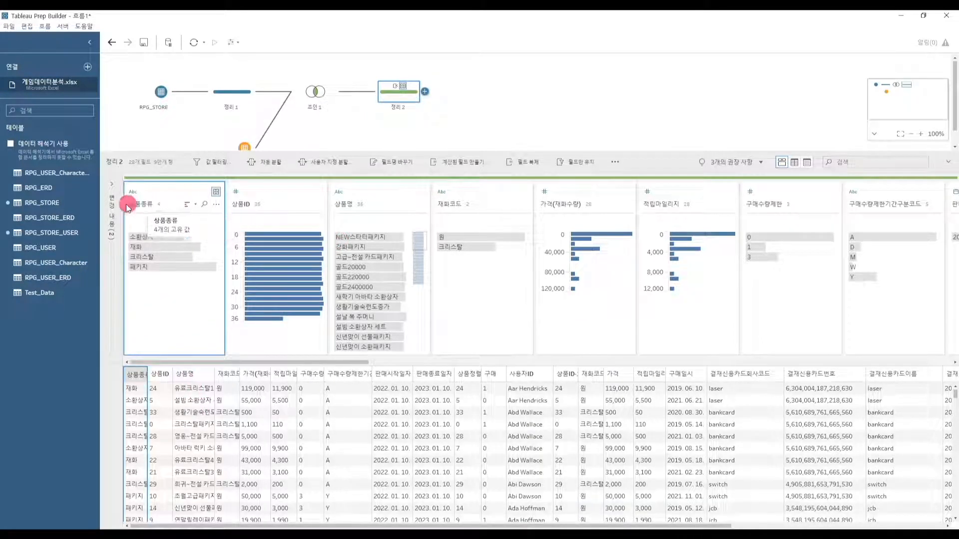
# Step: Review the field merge in the cleaning step's list of changes
pyautogui.click(111, 209)
pyautogui.click(199, 231)
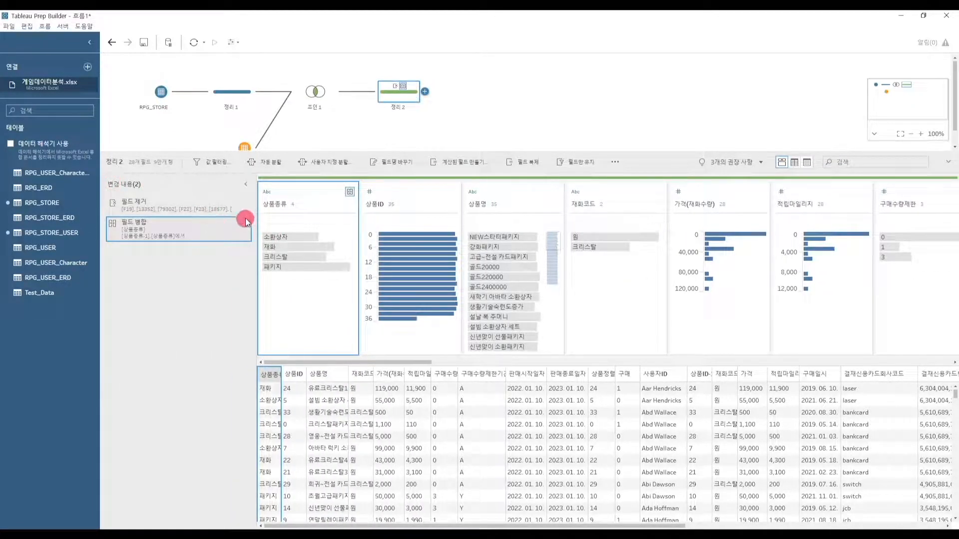
pyautogui.click(247, 187)
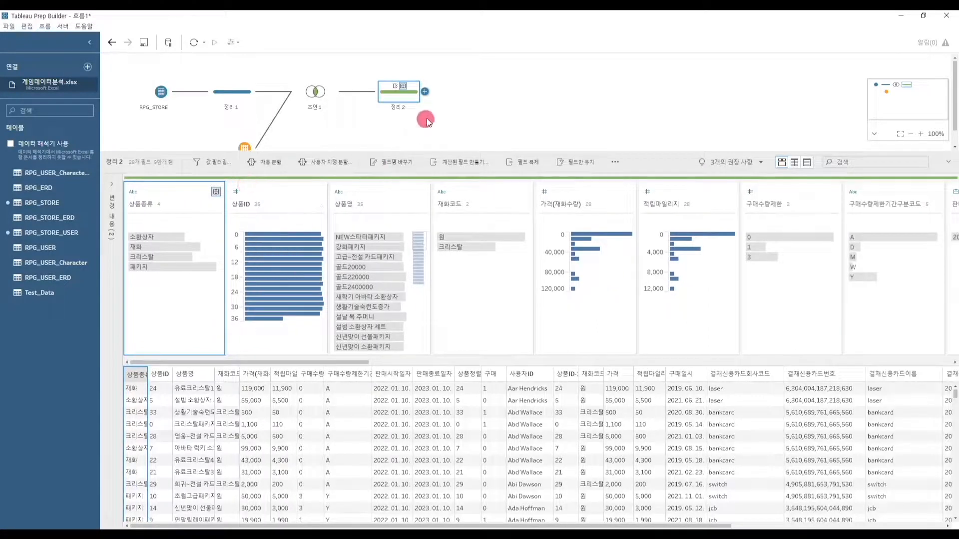
# Step: Add an output step after the 정리 2 cleaning step and set it to save as a published data source (게시된 데이터 원본)
pyautogui.click(424, 92)
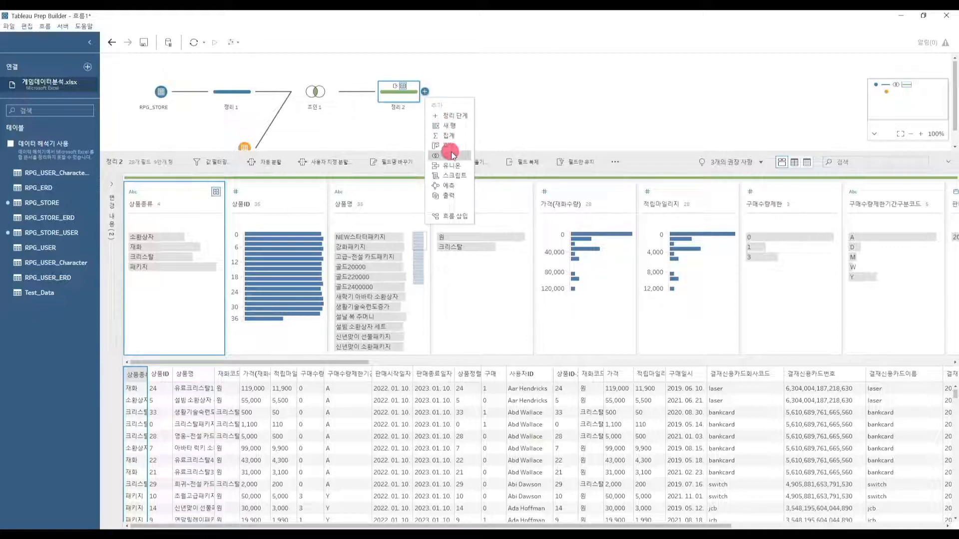
pyautogui.click(455, 196)
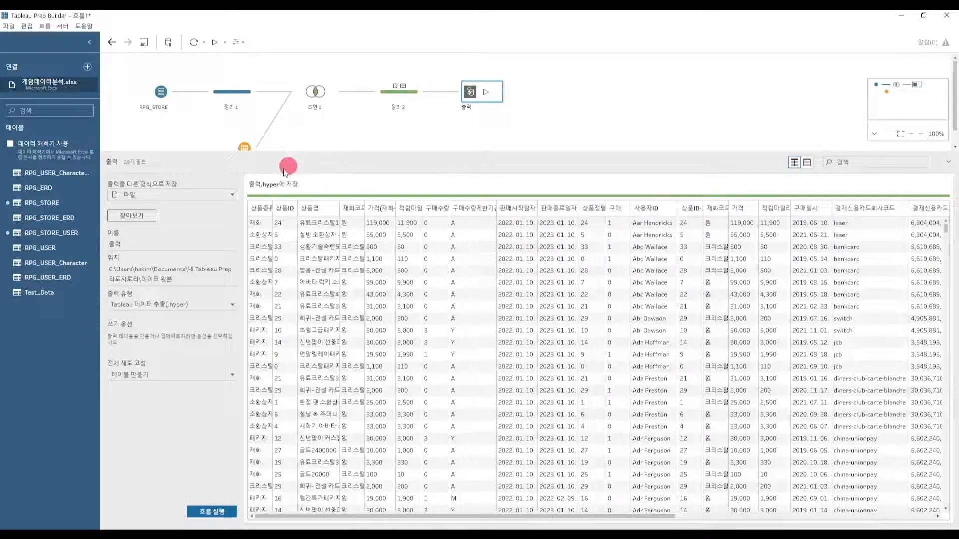
pyautogui.click(216, 195)
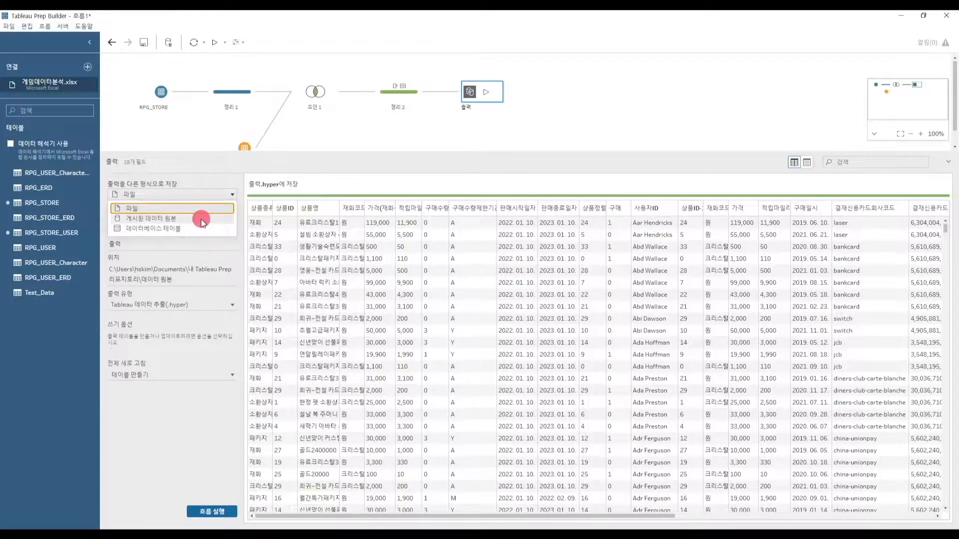
pyautogui.click(201, 220)
# Step: Sign in to Tableau Online as the output server, entering the account's e-mail address and password
pyautogui.click(200, 226)
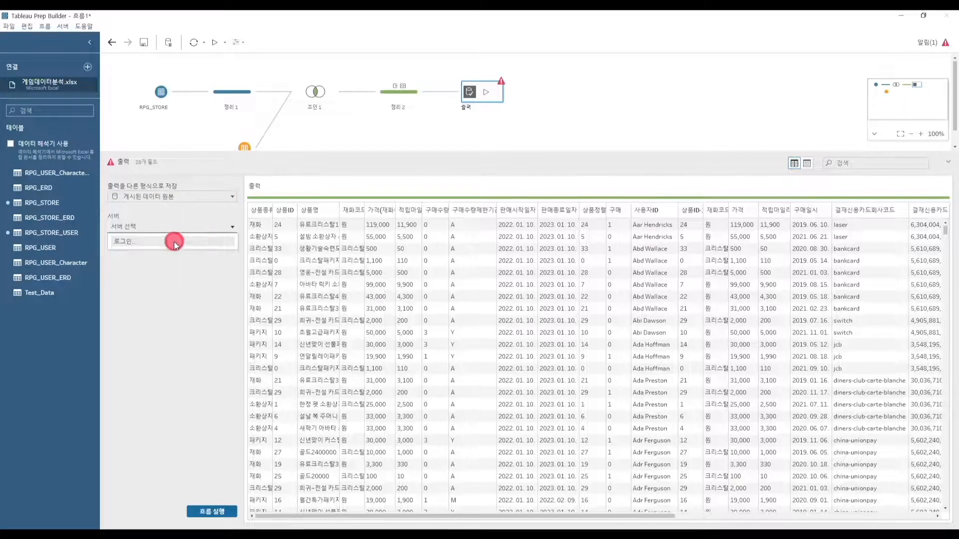
pyautogui.click(174, 244)
pyautogui.click(408, 301)
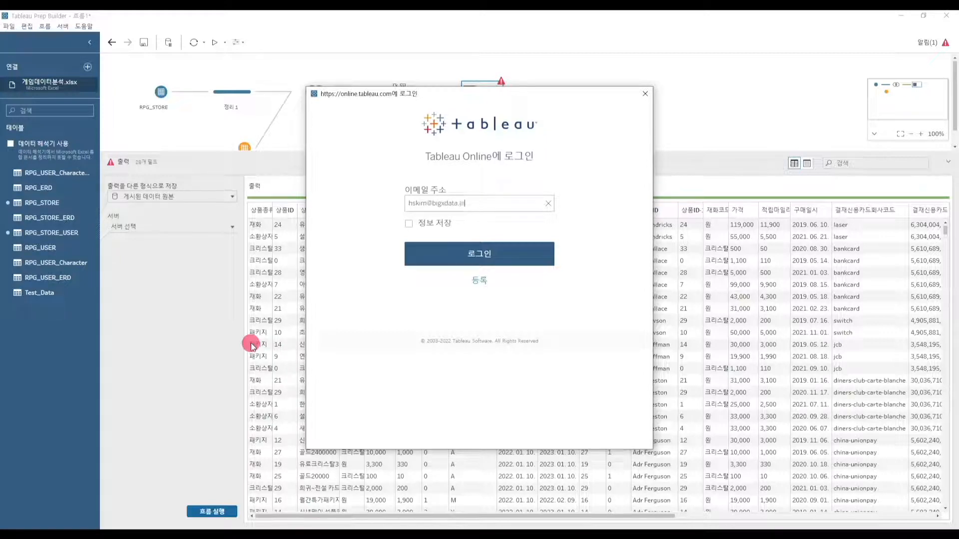
pyautogui.press('Return')
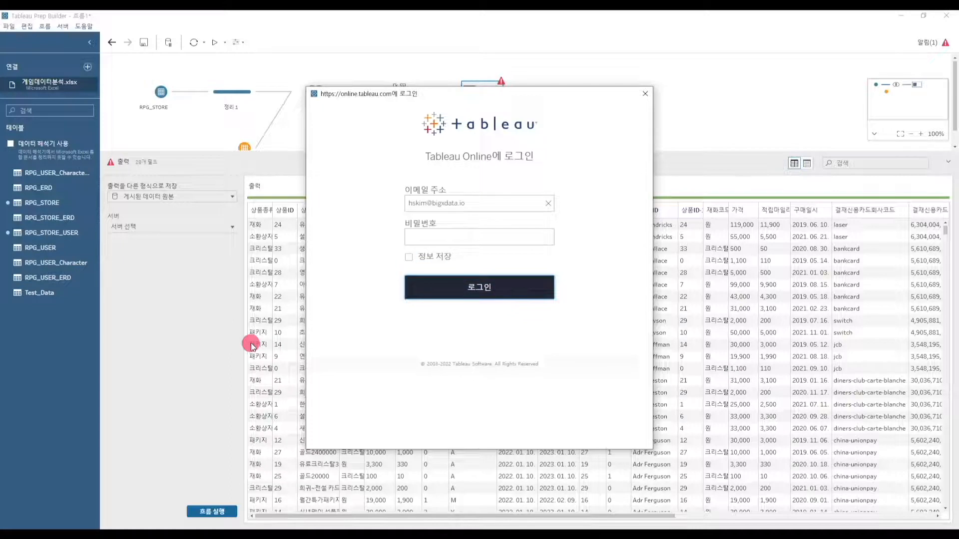
pyautogui.click(413, 235)
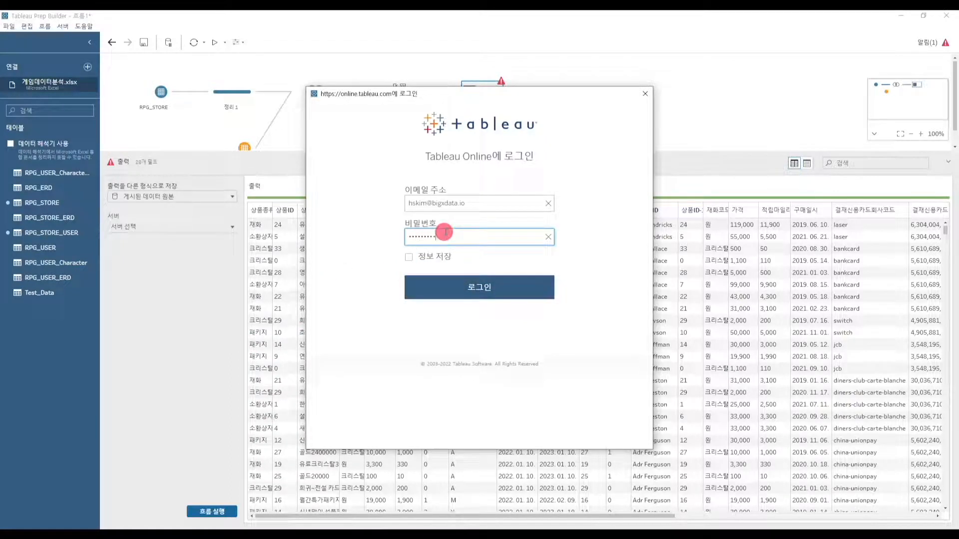
pyautogui.press('Return')
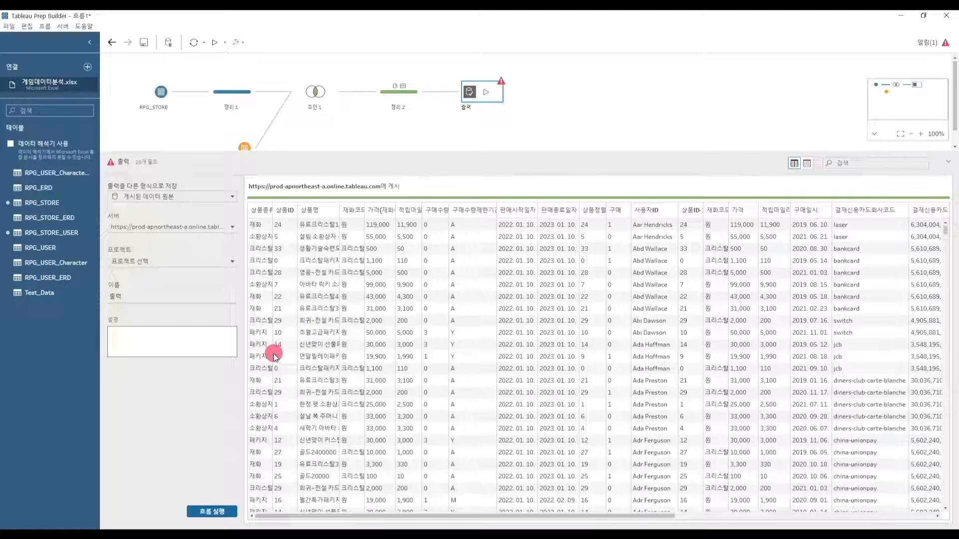
# Step: Choose HS as the project for the published output
pyautogui.click(155, 262)
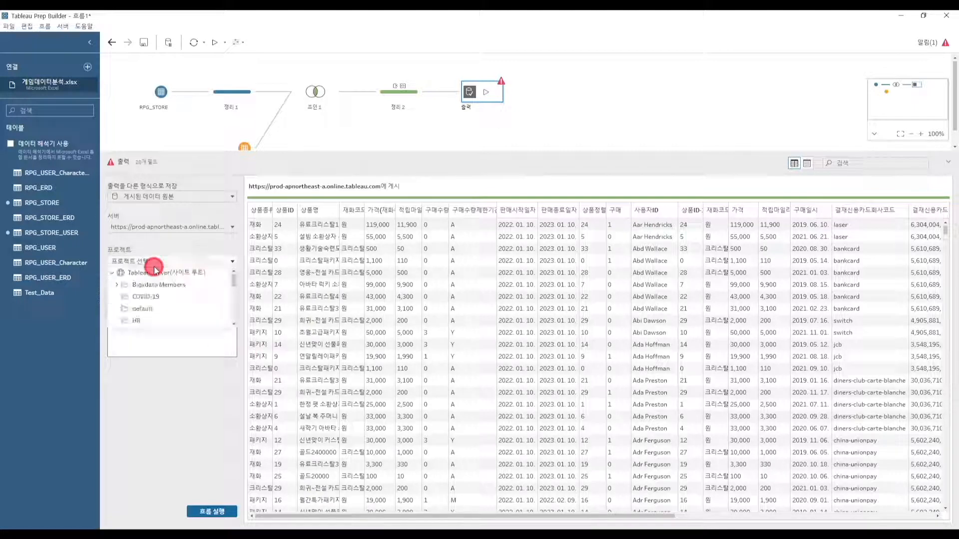
pyautogui.scroll(-3, 170, 290)
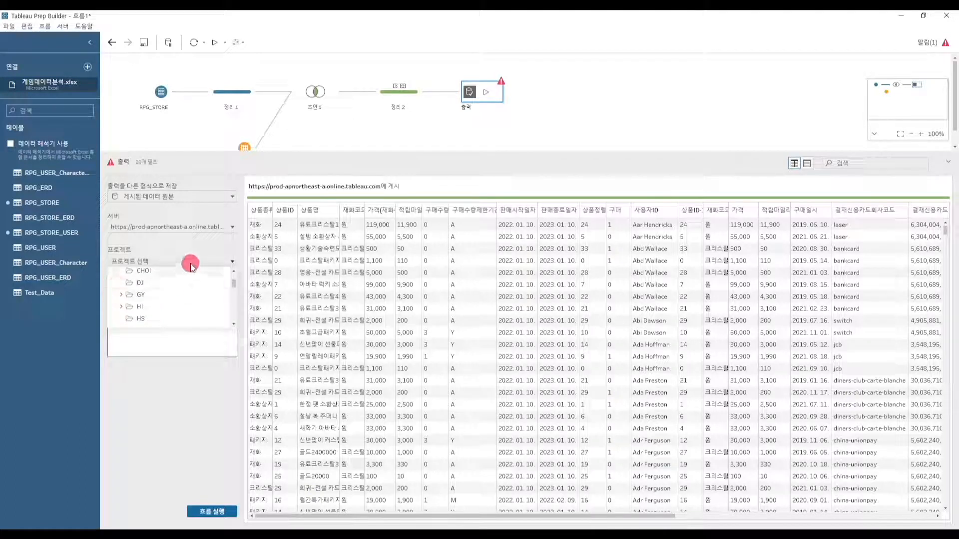
pyautogui.scroll(1, 168, 298)
pyautogui.scroll(2, 168, 298)
pyautogui.scroll(-4, 163, 307)
pyautogui.click(161, 315)
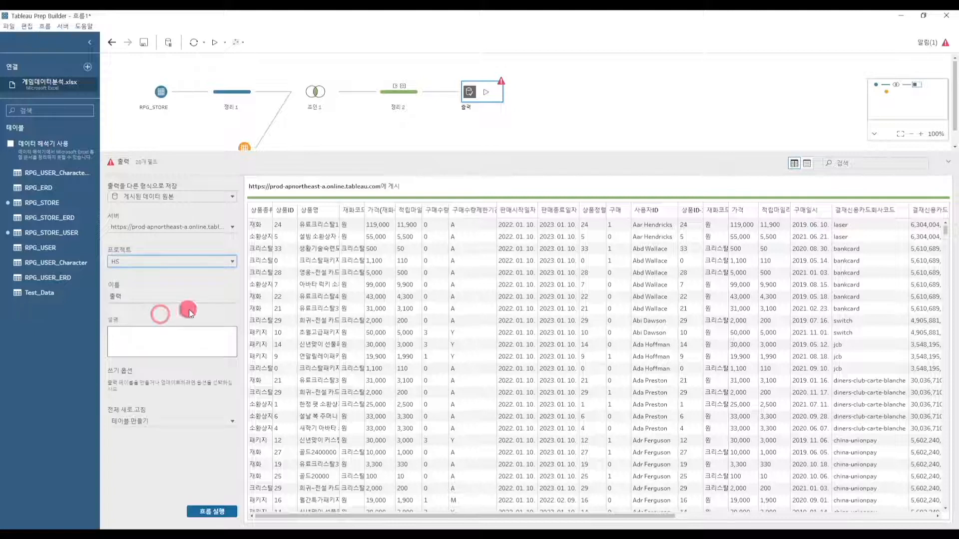
# Step: Name the published output 게임 매출데이터 and enter 게임 매출데이터 as its description
pyautogui.click(145, 300)
pyautogui.press('BackSpace')
pyautogui.press('BackSpace')
pyautogui.write('r')
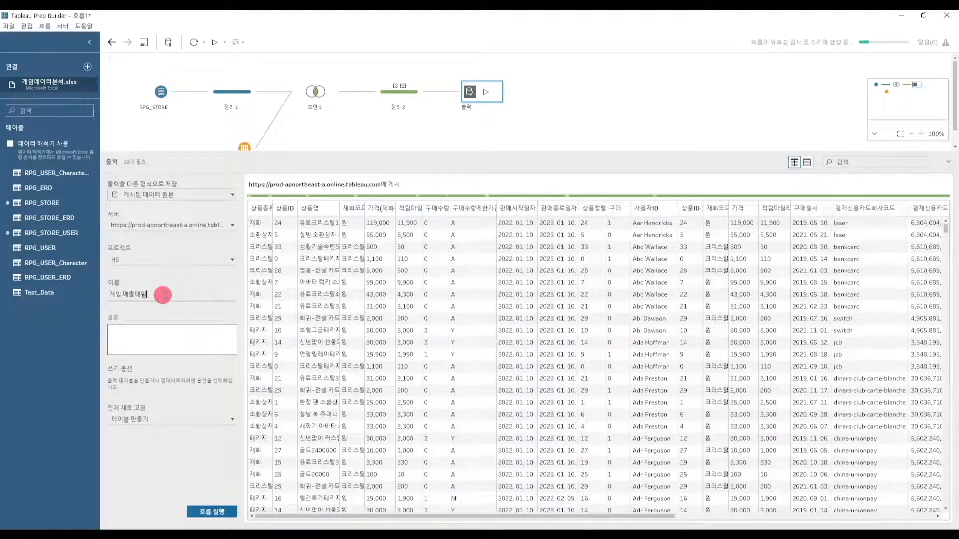
pyautogui.write('데이터')
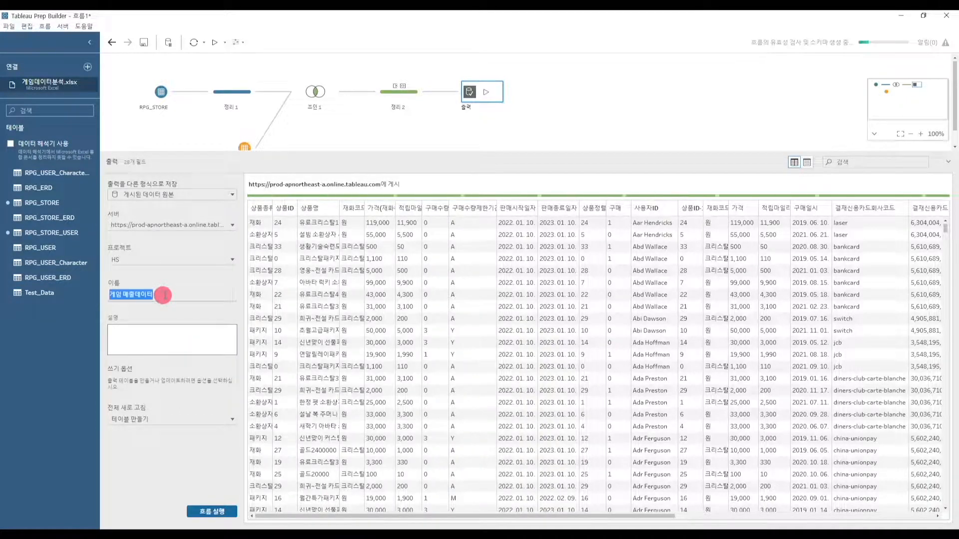
pyautogui.click(160, 337)
pyautogui.write('게임 매출데이터')
# Step: Start running the flow with replacement of the existing 게임 매출데이터 output, and cancel the run
pyautogui.click(212, 511)
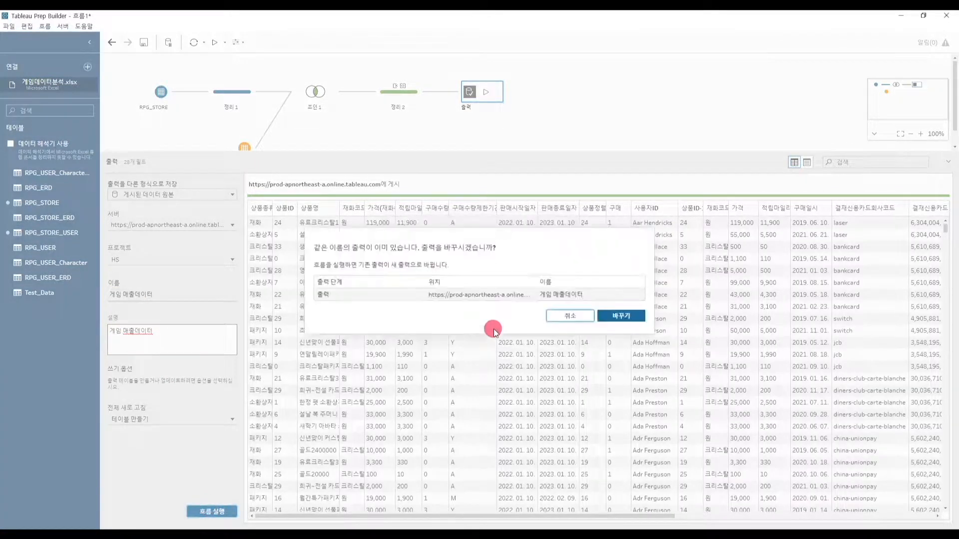
pyautogui.click(628, 317)
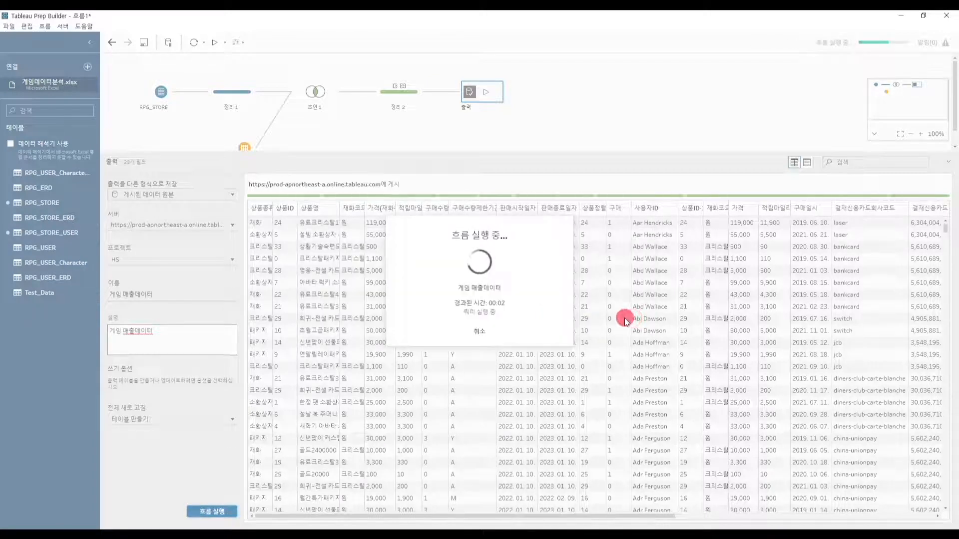
pyautogui.click(491, 330)
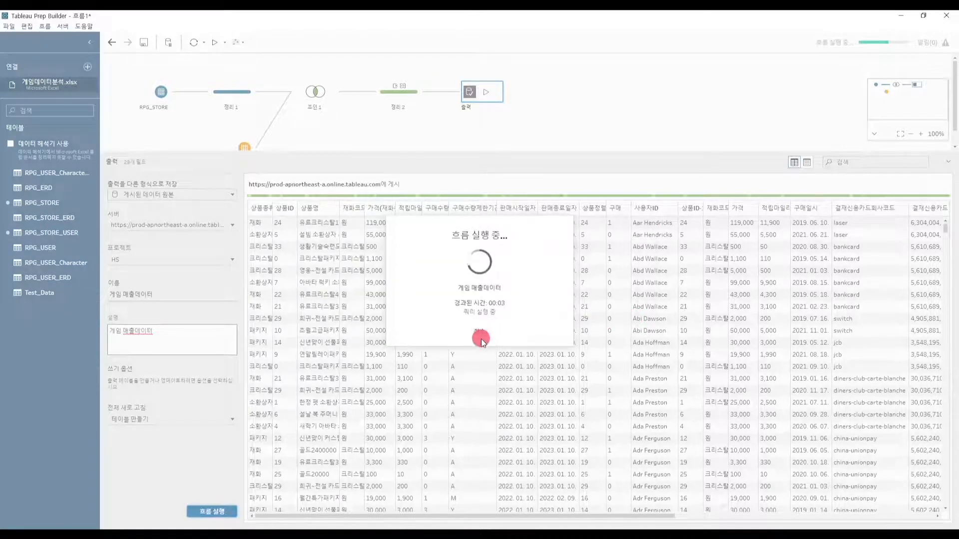
pyautogui.click(482, 332)
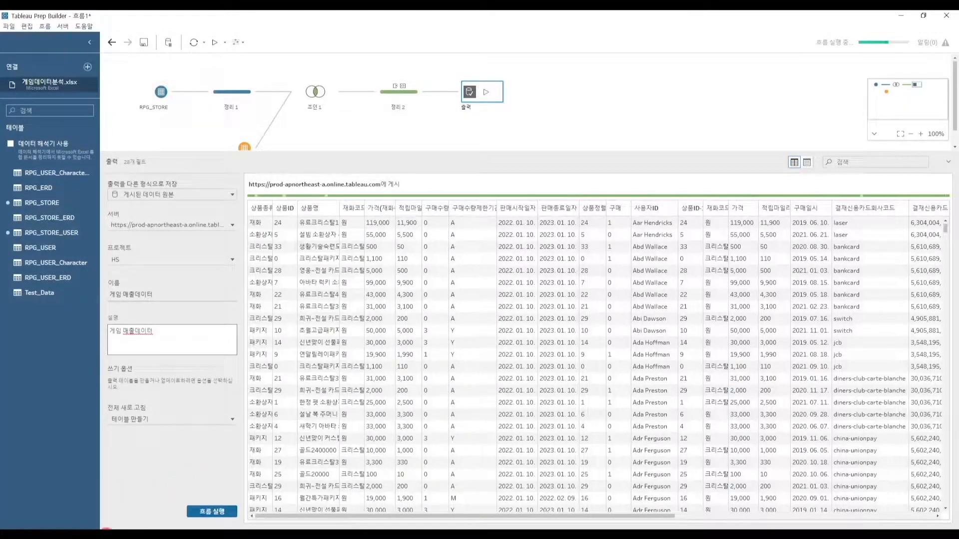
# Step: Switch to Tableau Desktop and connect to the published 게임 매출 데이터 data source on Tableau Server
pyautogui.click(105, 534)
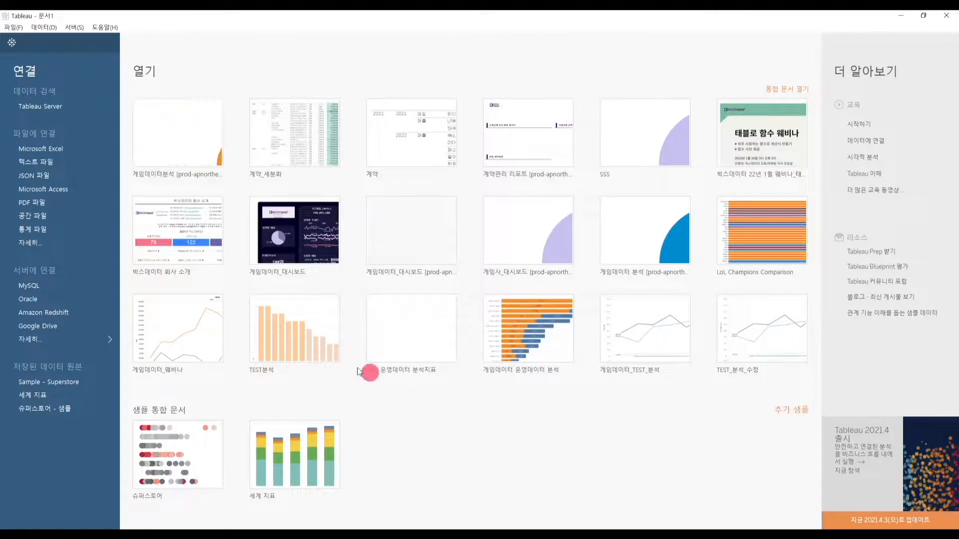
pyautogui.click(84, 108)
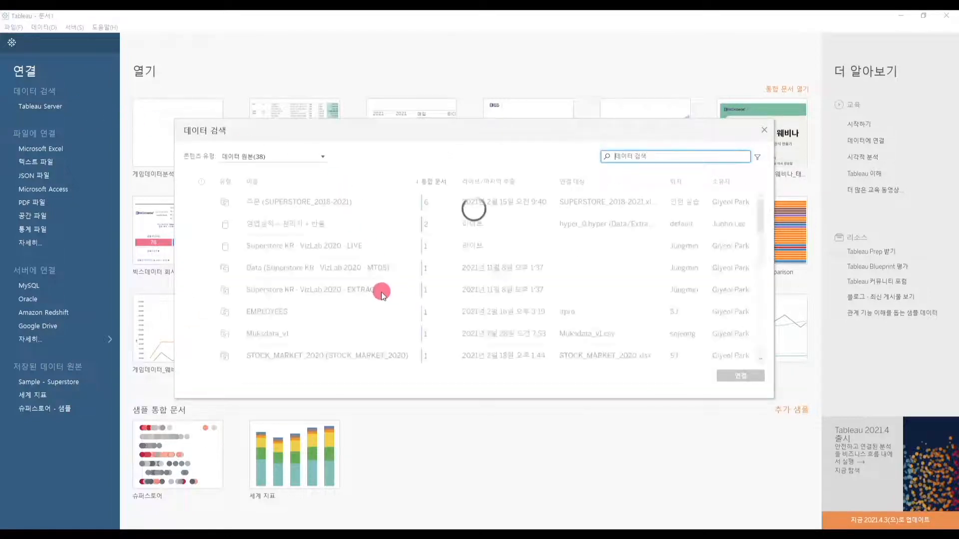
pyautogui.scroll(-5, 386, 280)
pyautogui.scroll(2, 342, 281)
pyautogui.click(304, 260)
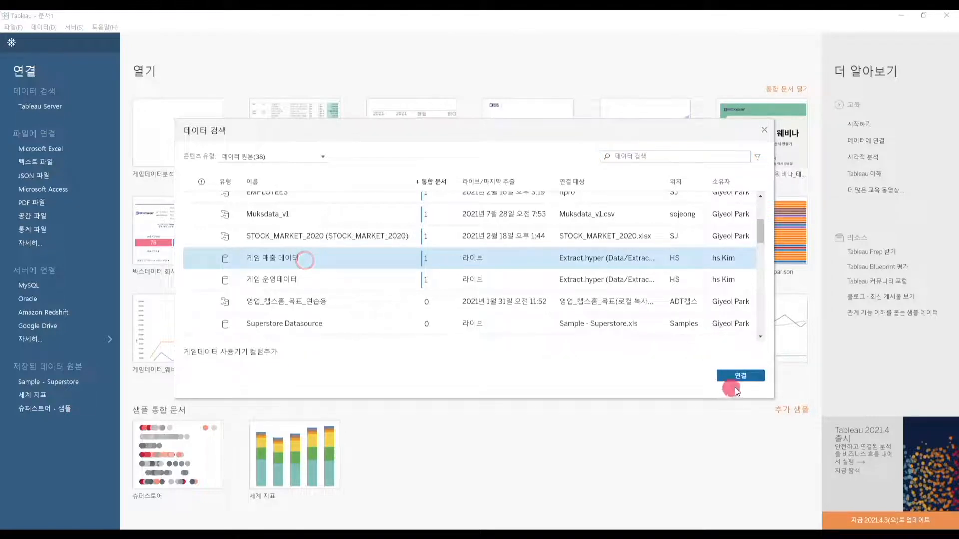
pyautogui.click(748, 376)
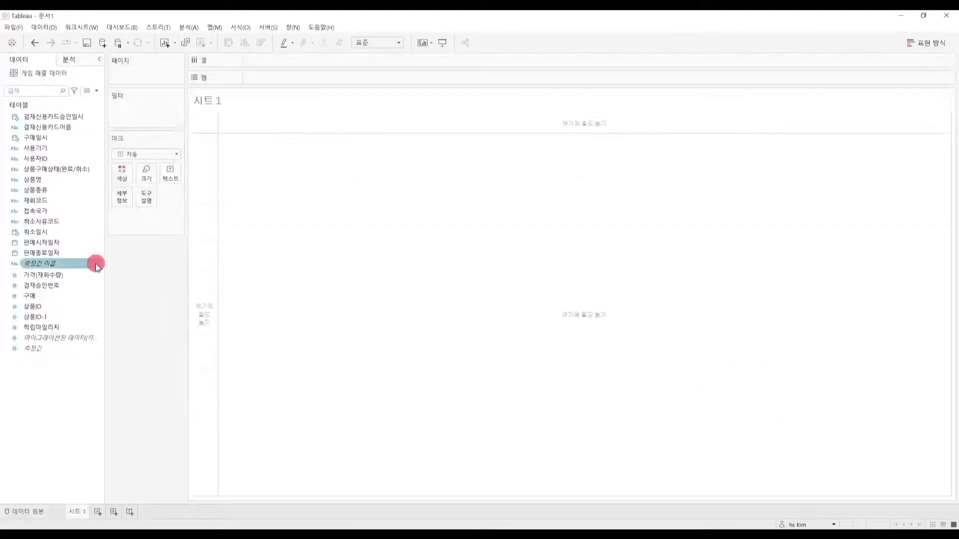
# Step: Load the row preview on the data source page and look through its columns up to 접속국가
pyautogui.click(33, 519)
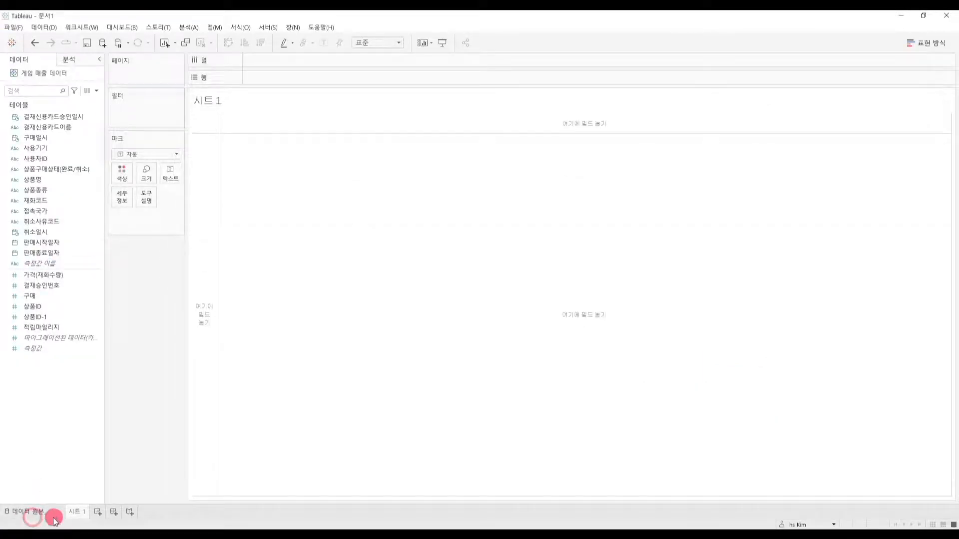
pyautogui.click(309, 365)
pyautogui.click(328, 347)
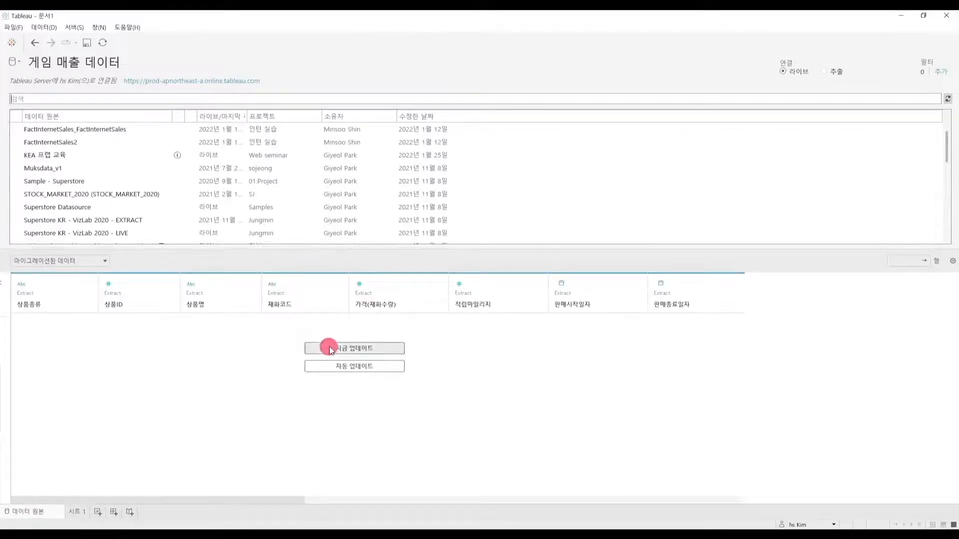
pyautogui.moveTo(455, 500); pyautogui.dragTo(890, 499)
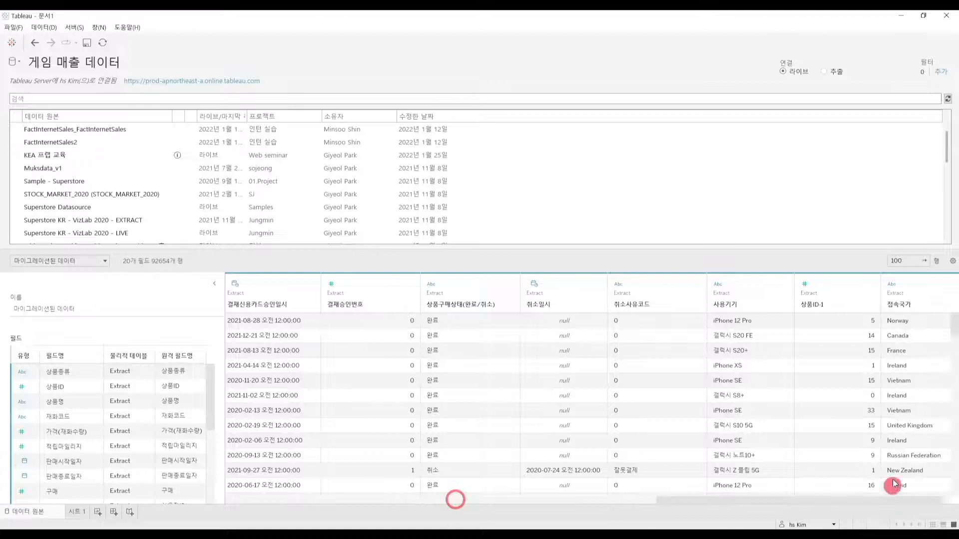
# Step: Hide the duplicate 상품ID-1 field in the data source and check the remaining columns
pyautogui.click(844, 287)
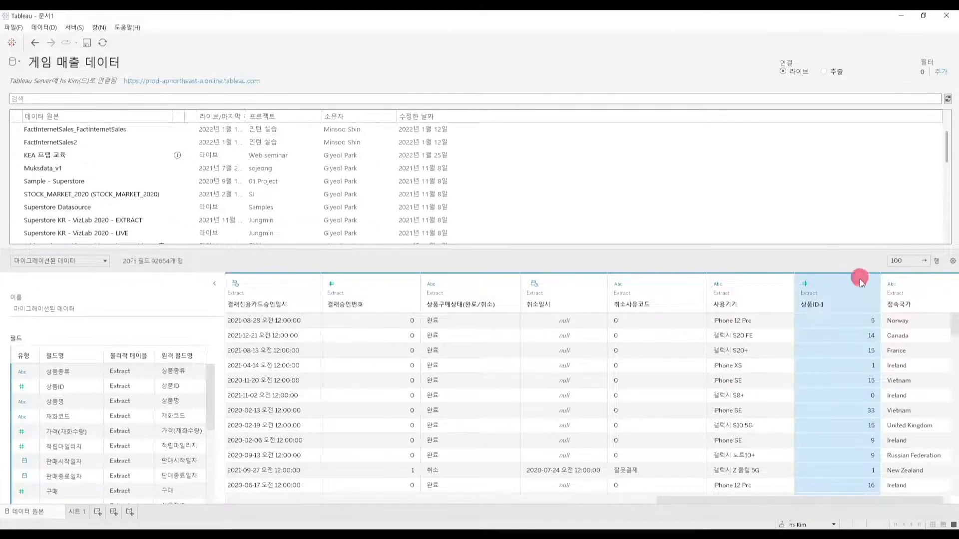
pyautogui.click(869, 286)
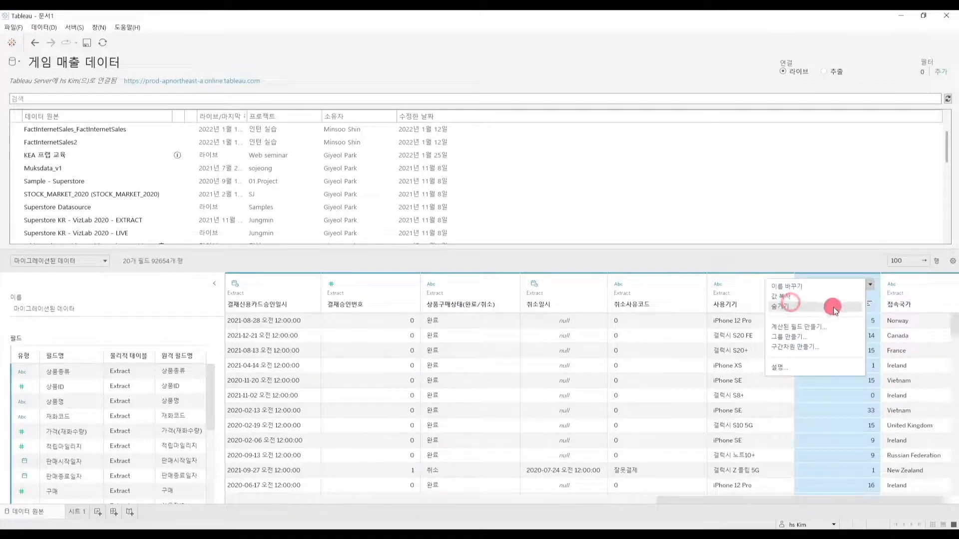
pyautogui.click(790, 304)
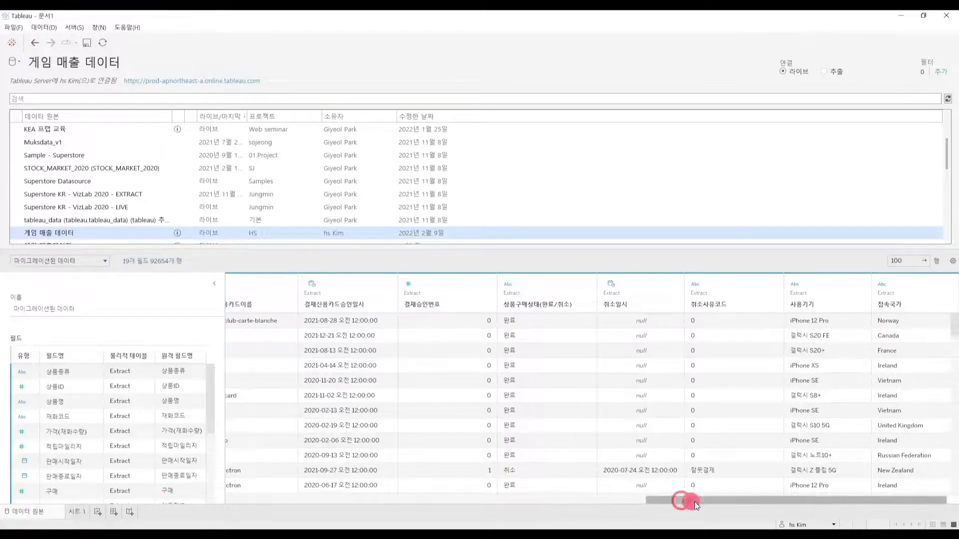
pyautogui.moveTo(678, 500); pyautogui.dragTo(680, 501)
# Step: Return to 시트 1 and start creating a group from the 사용기기 field
pyautogui.click(74, 512)
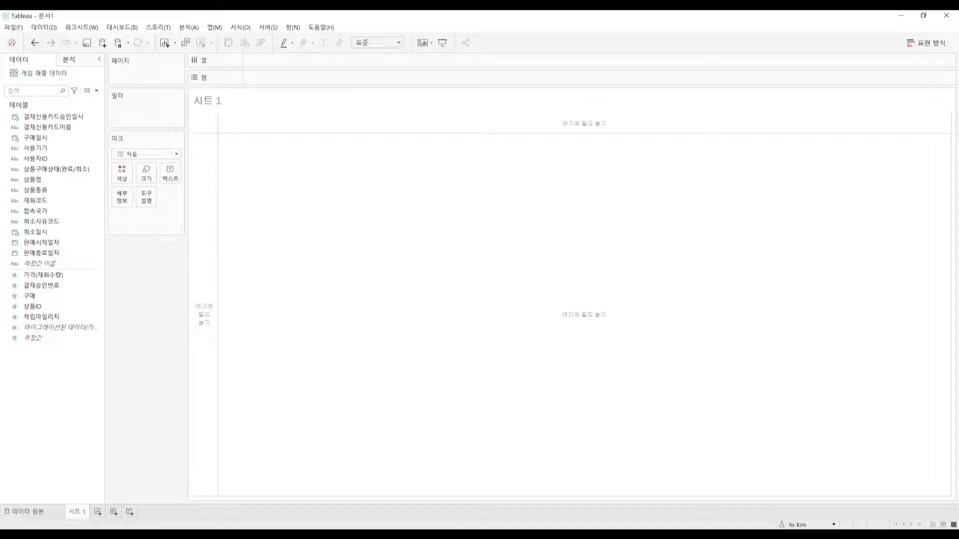
pyautogui.click(43, 44)
pyautogui.click(56, 139)
pyautogui.click(56, 148)
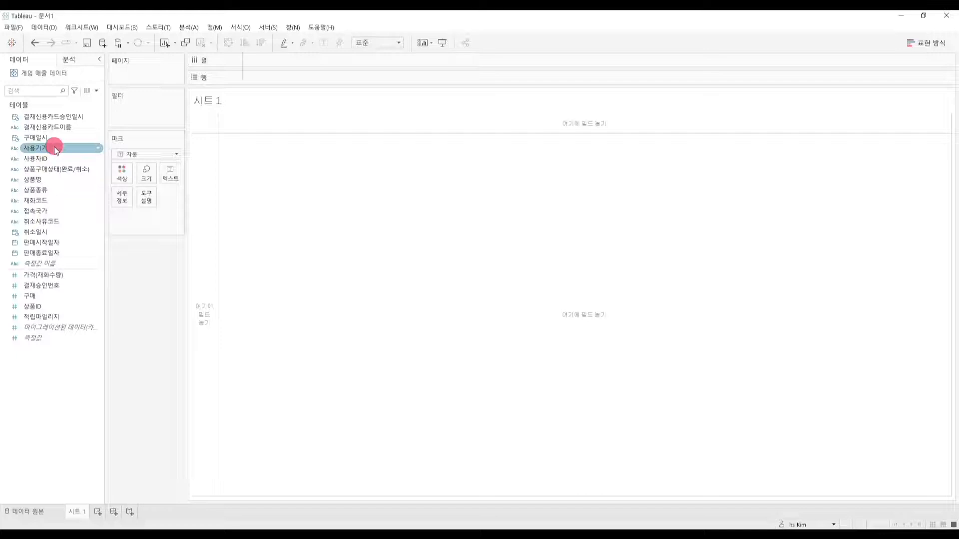
pyautogui.rightClick(54, 147)
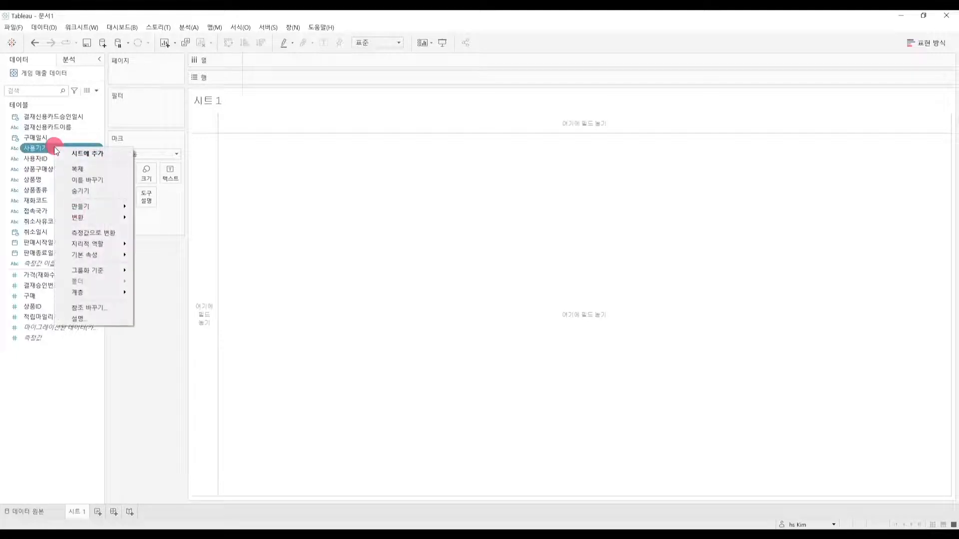
pyautogui.moveTo(100, 211)
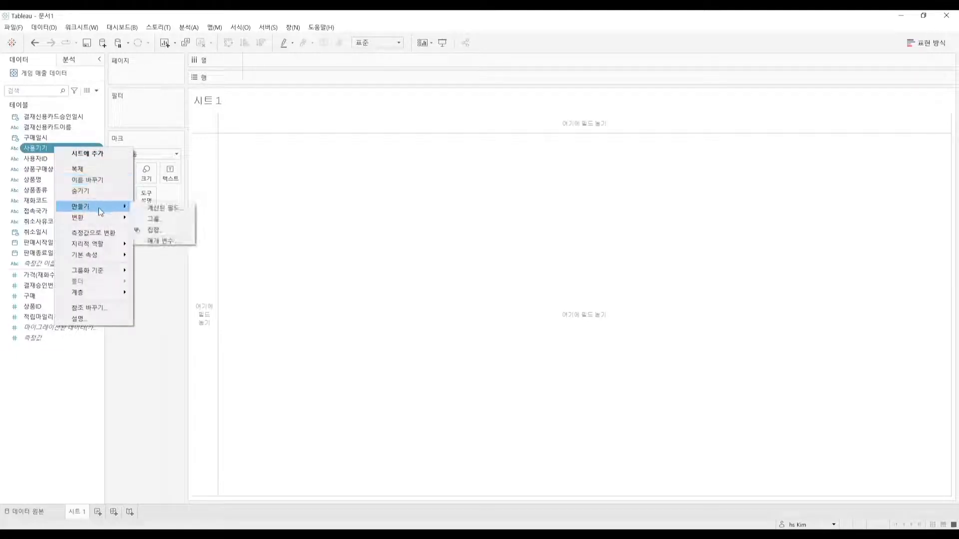
pyautogui.click(168, 217)
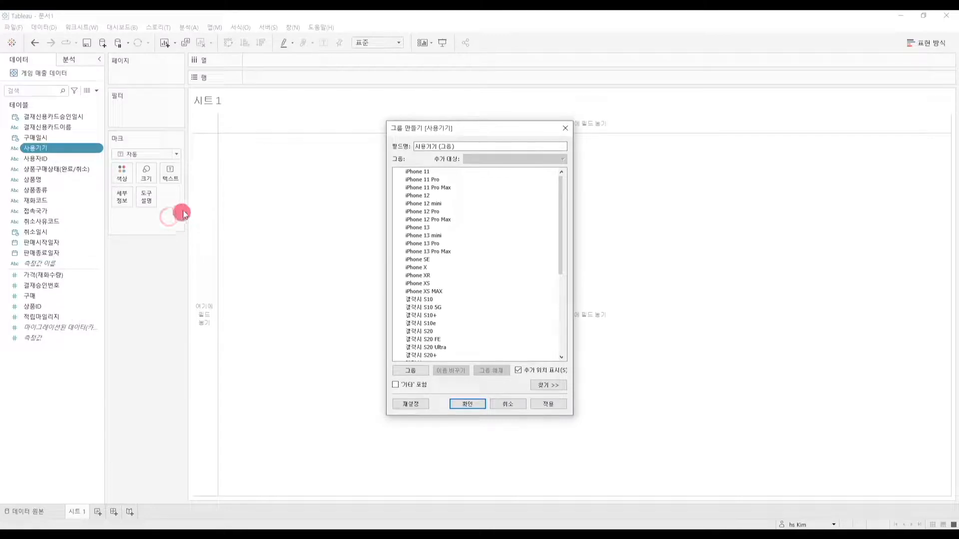
# Step: Group all iPhone models from iPhone 11 through iPhone XS MAX and name the group 애플스토어
pyautogui.click(424, 173)
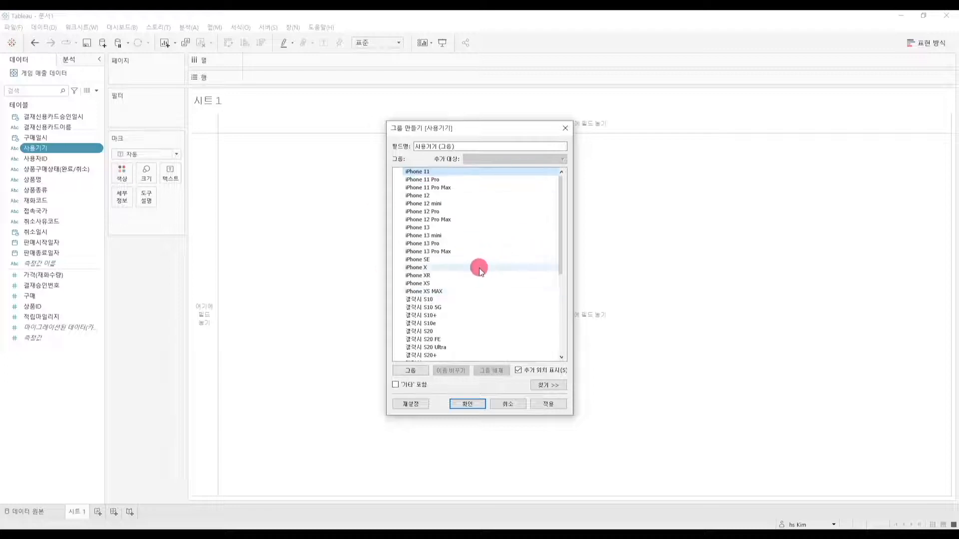
pyautogui.scroll(-5, 507, 249)
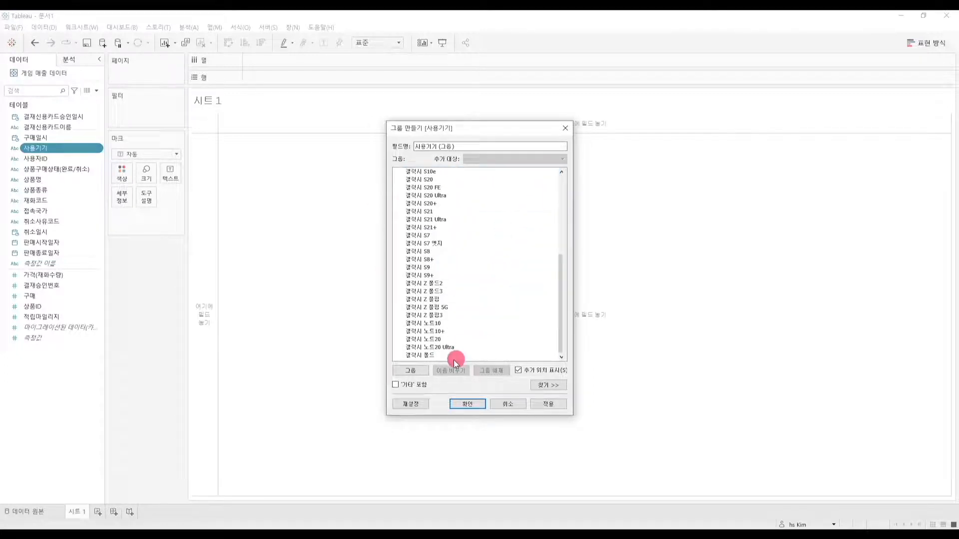
pyautogui.scroll(5, 495, 310)
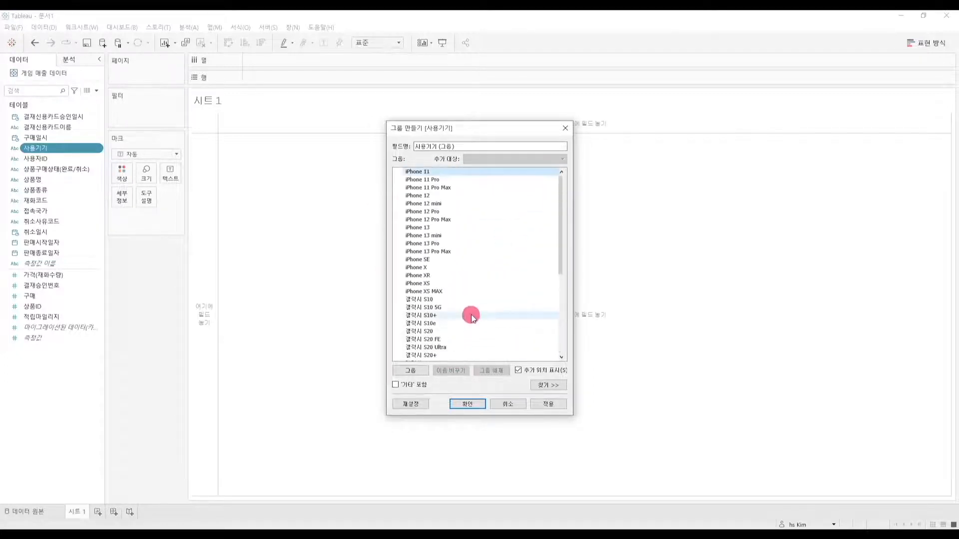
pyautogui.keyDown('shift'); pyautogui.click(464, 289); pyautogui.keyUp('shift')
pyautogui.rightClick(461, 203)
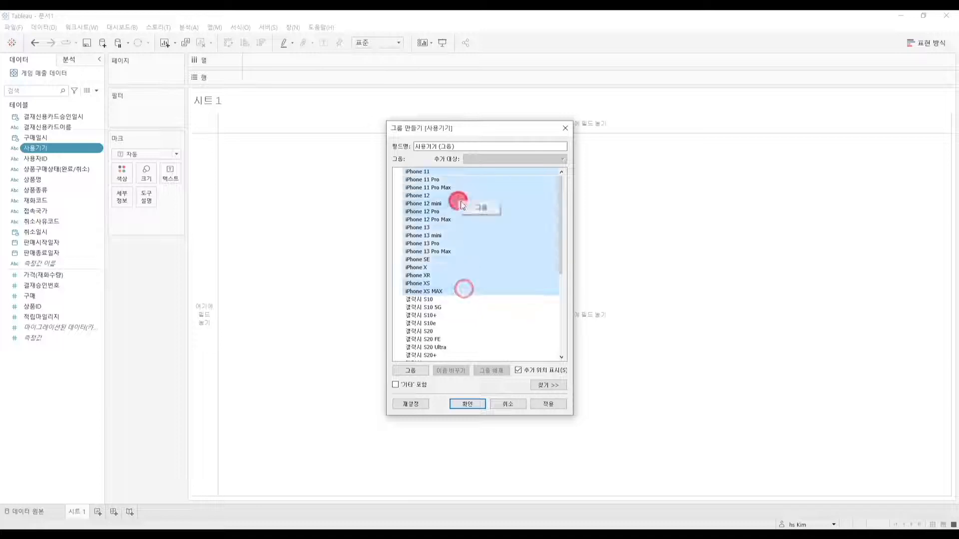
pyautogui.click(488, 209)
pyautogui.write('애플스마')
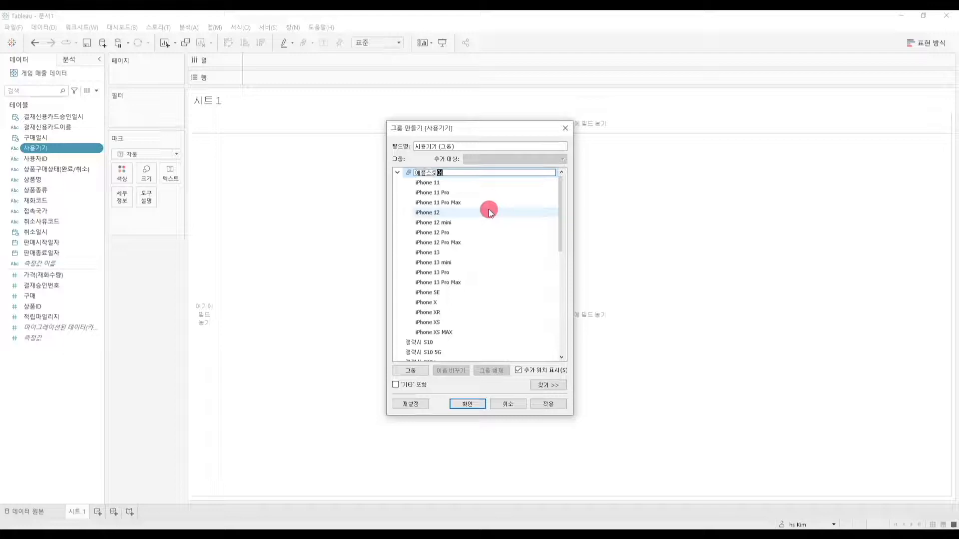
pyautogui.press('Return')
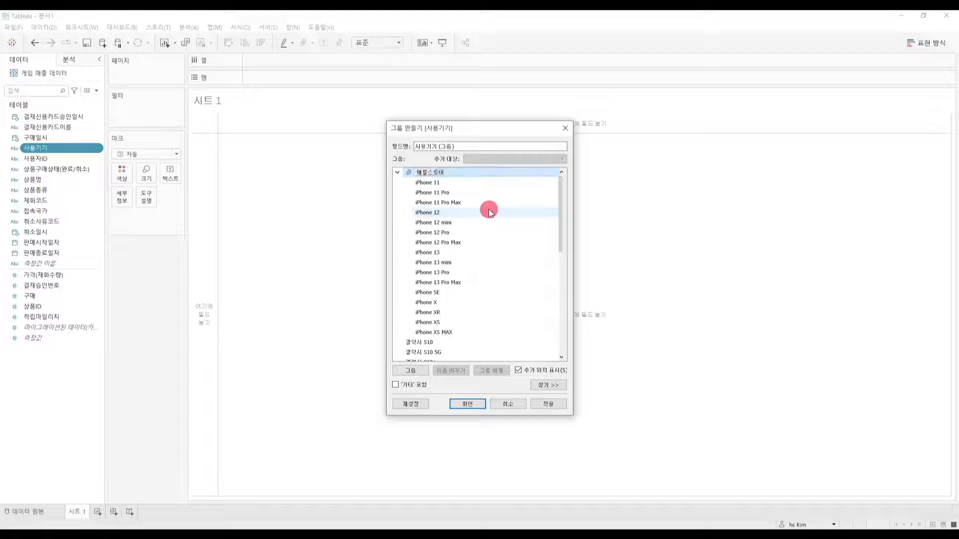
# Step: Group all 갤럭시 models from 갤럭시 S10 through 갤럭시 폴드 and name the group 플레이스토어
pyautogui.scroll(-2, 445, 265)
pyautogui.click(451, 281)
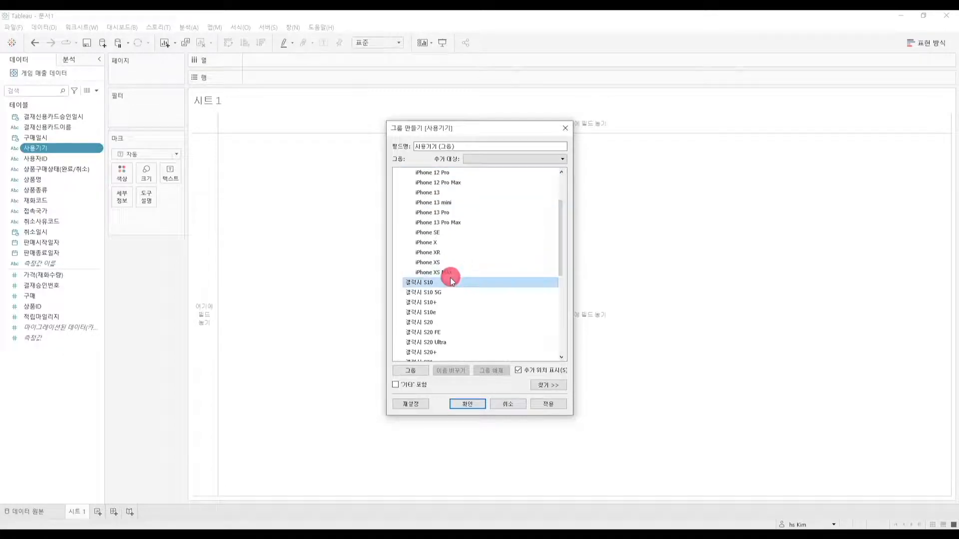
pyautogui.scroll(-6, 475, 300)
pyautogui.keyDown('shift'); pyautogui.click(436, 354); pyautogui.keyUp('shift')
pyautogui.rightClick(515, 293)
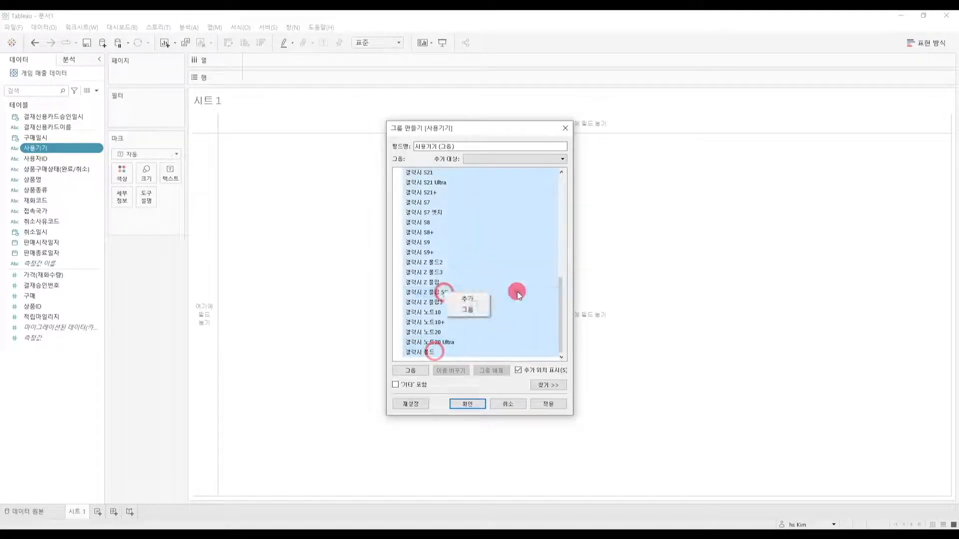
pyautogui.click(475, 313)
pyautogui.write('플레이스토어')
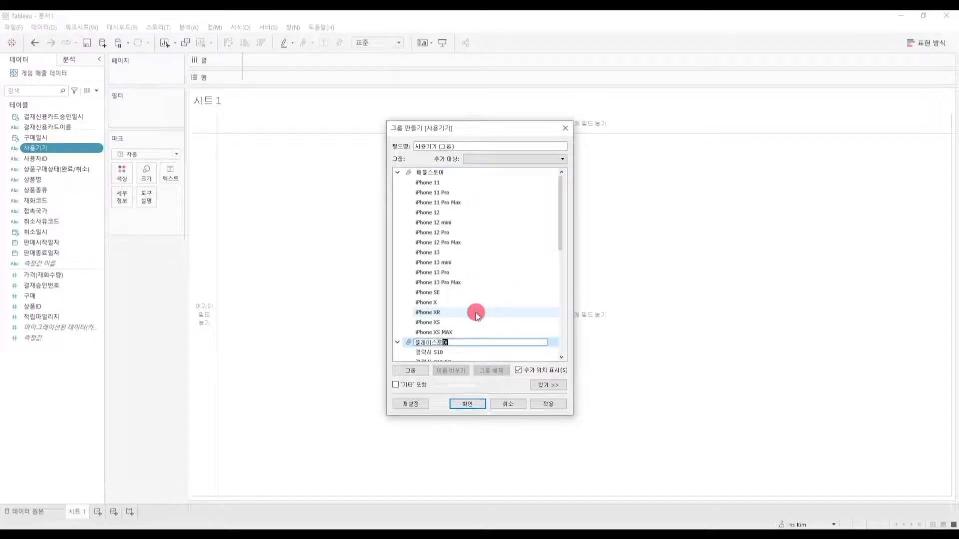
pyautogui.press('Return')
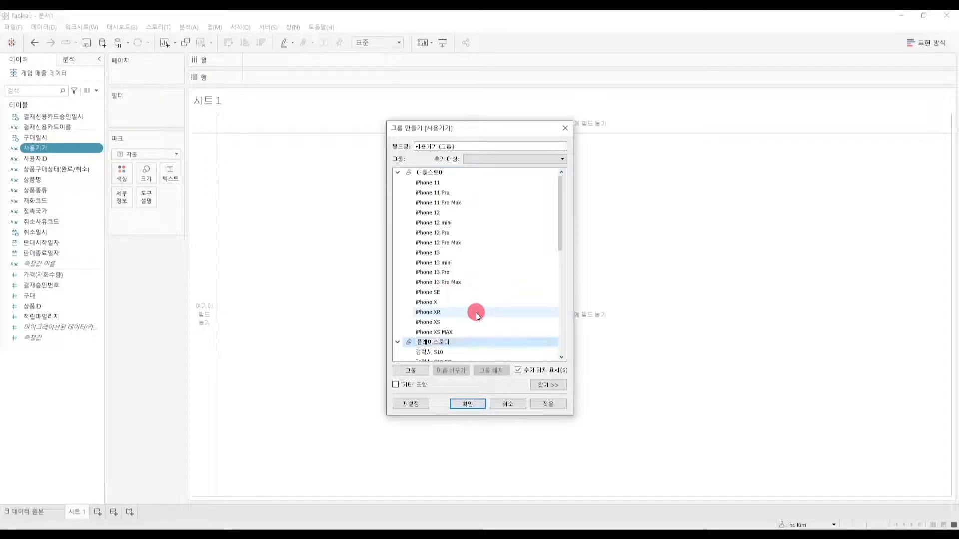
# Step: Name the new group field 앱스토어 and create it
pyautogui.tripleClick(465, 146)
pyautogui.press('BackSpace')
pyautogui.write('앱스토어')
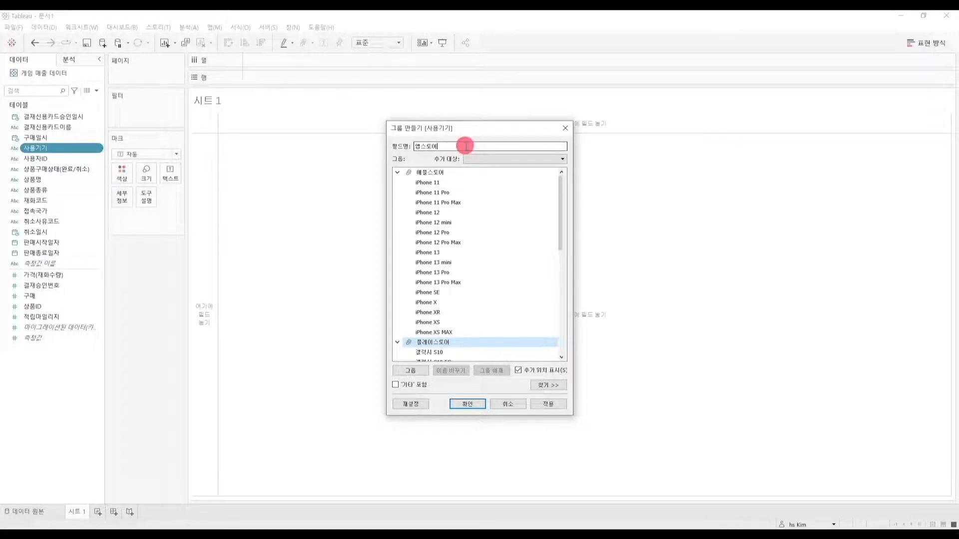
pyautogui.press('Return')
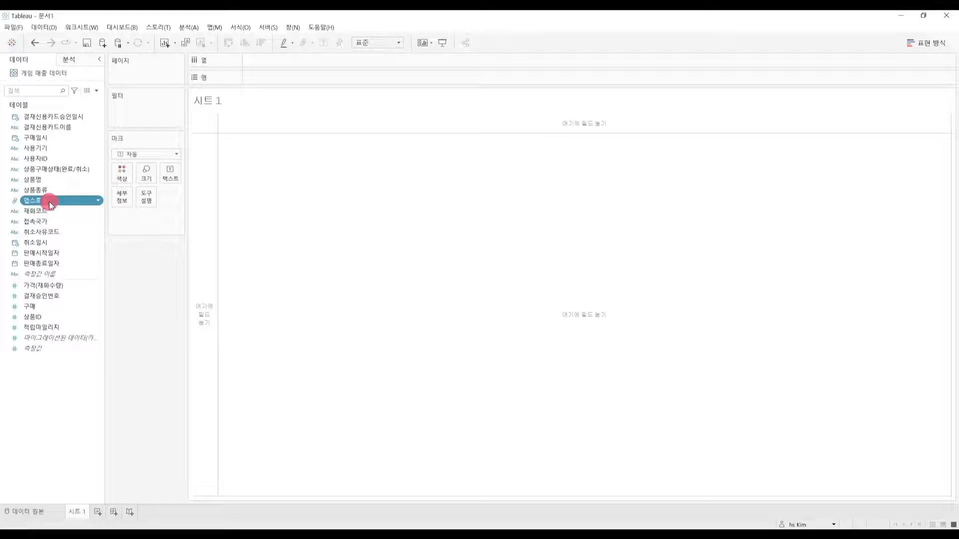
# Step: Build a pie chart coloured by 앱스토어 with 가격(재화수량) as the angle, and fit it to the entire view
pyautogui.click(167, 154)
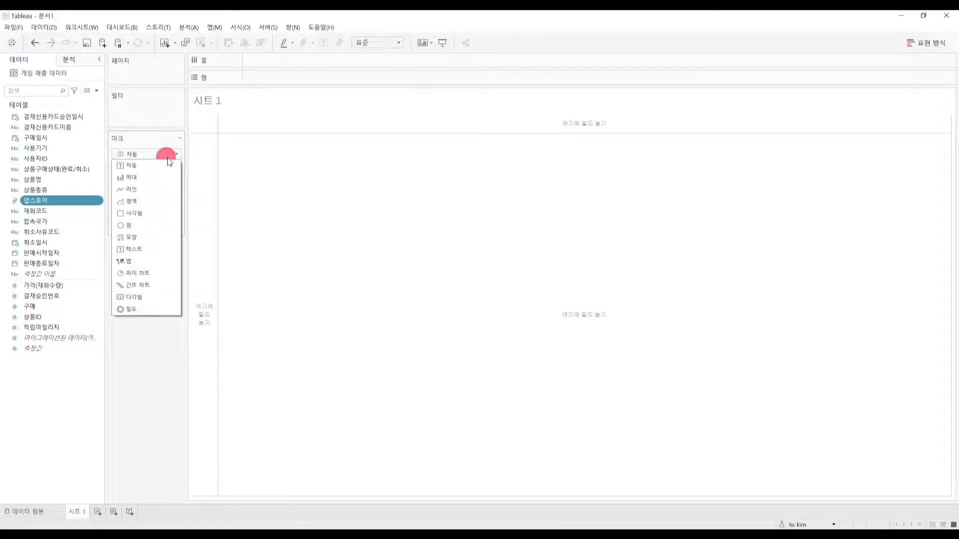
pyautogui.click(141, 273)
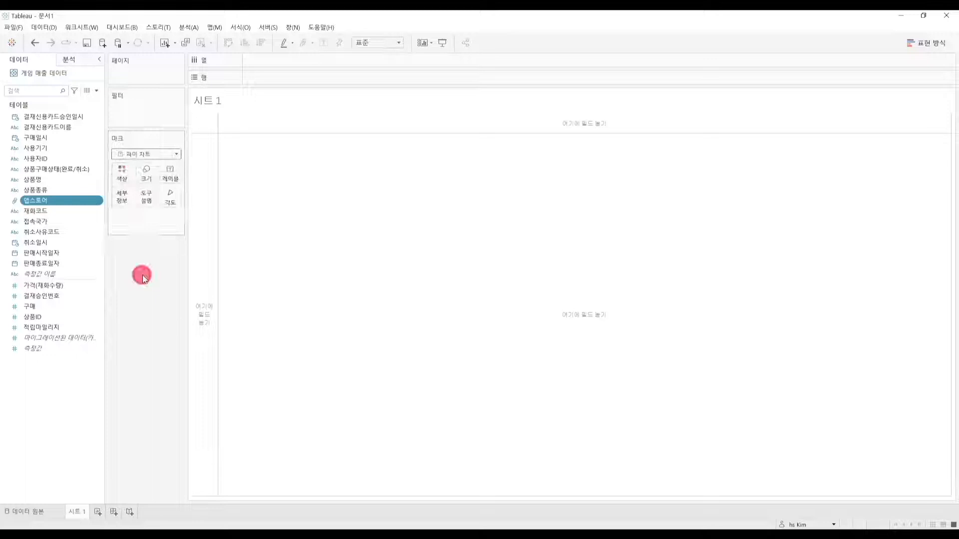
pyautogui.moveTo(38, 201); pyautogui.dragTo(118, 176)
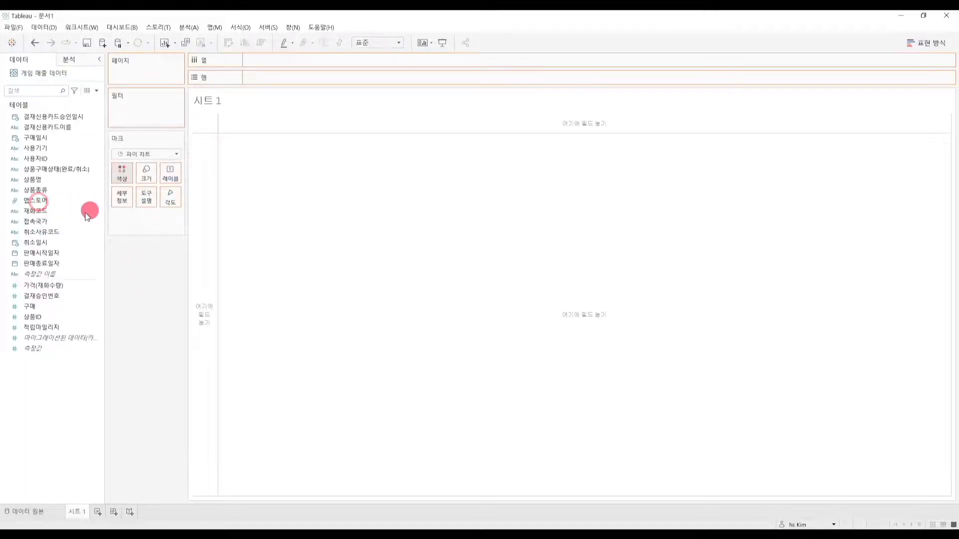
pyautogui.moveTo(55, 291); pyautogui.dragTo(172, 203)
pyautogui.click(366, 43)
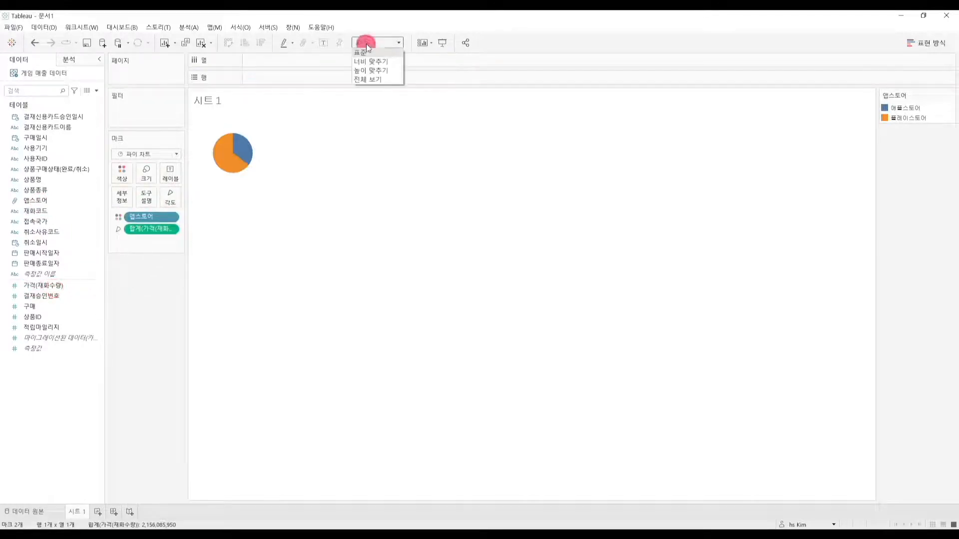
pyautogui.click(370, 79)
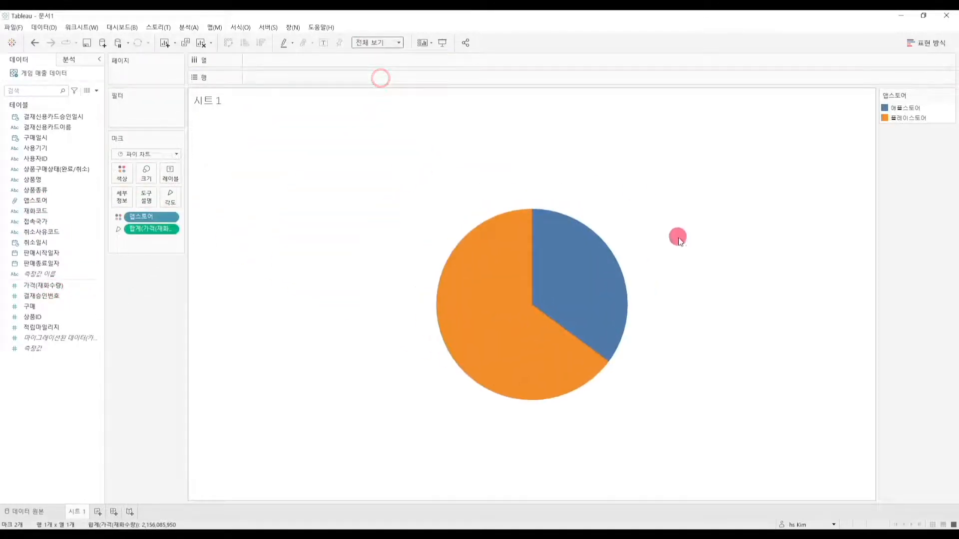
# Step: Label the pie slices with the 가격(재화수량) sum, calculated as percent of total (구성 비율), and select the 플레이스토어 slice
pyautogui.moveTo(494, 337)
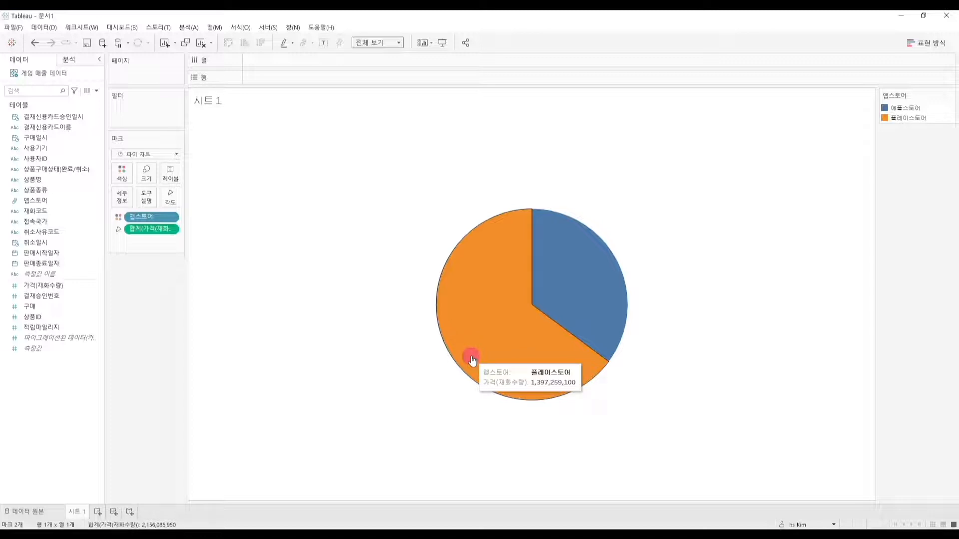
pyautogui.moveTo(136, 229); pyautogui.dragTo(165, 166)
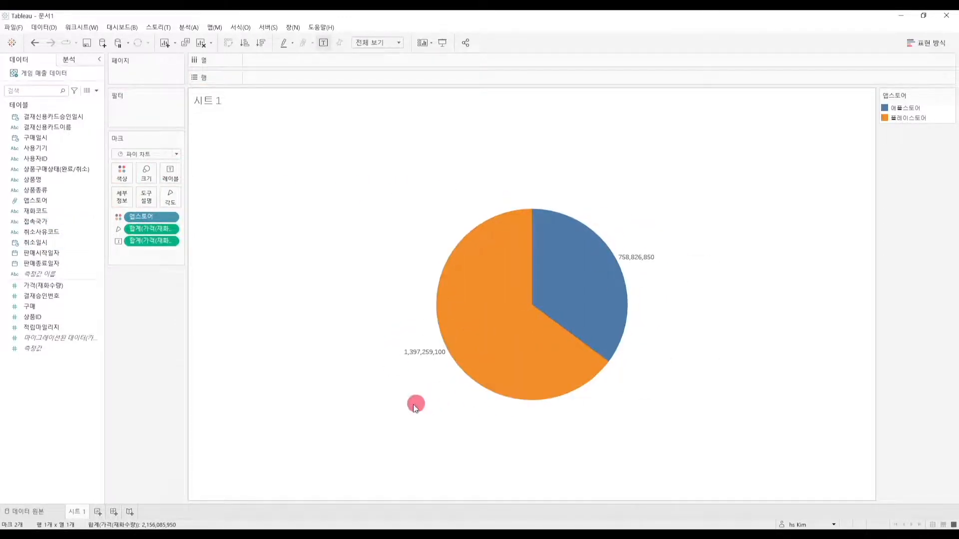
pyautogui.rightClick(154, 239)
pyautogui.moveTo(185, 392)
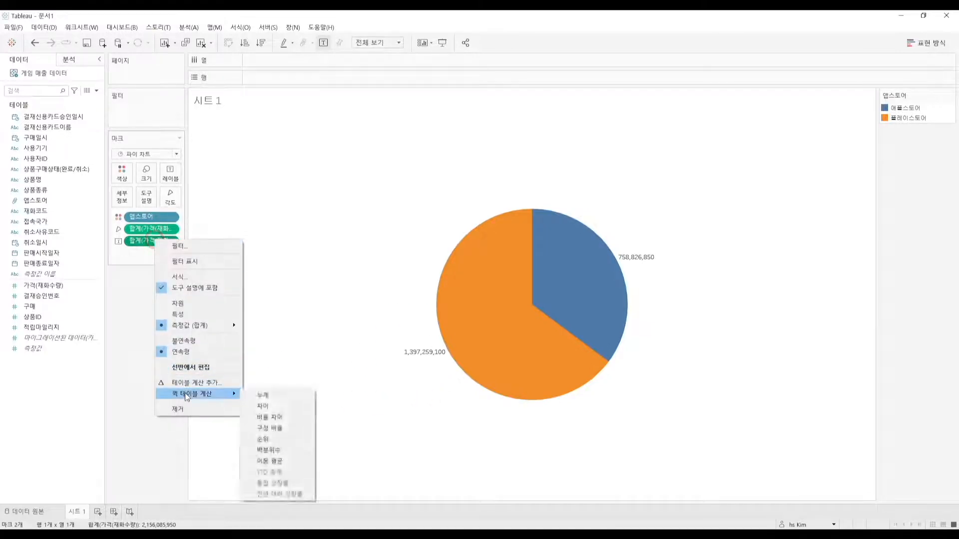
pyautogui.click(287, 426)
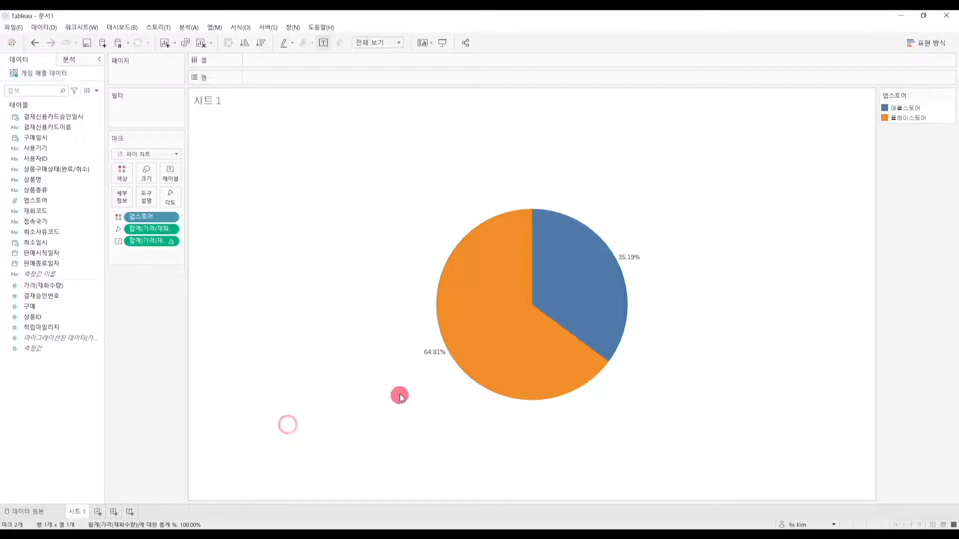
pyautogui.click(518, 355)
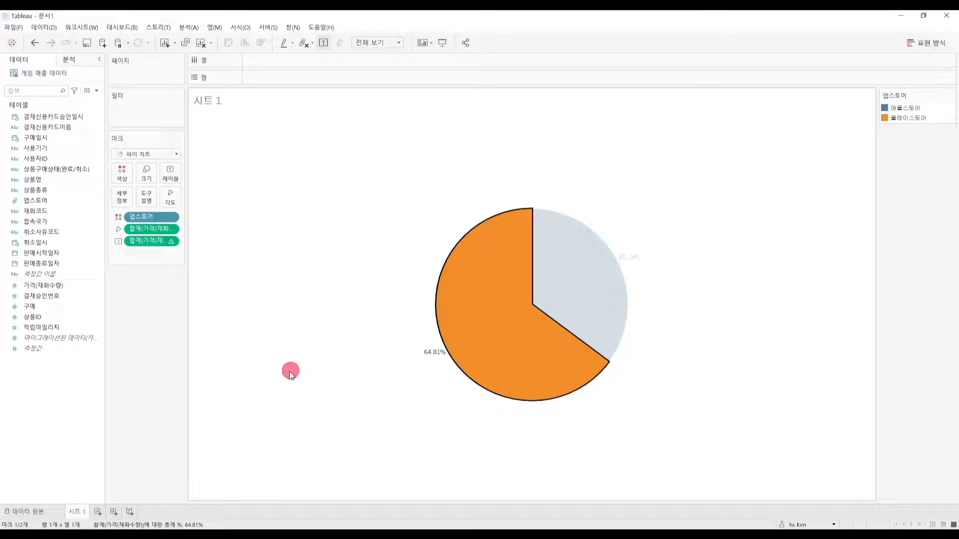
# Step: Rename 시트 1 as 마켓별 매출
pyautogui.doubleClick(80, 511)
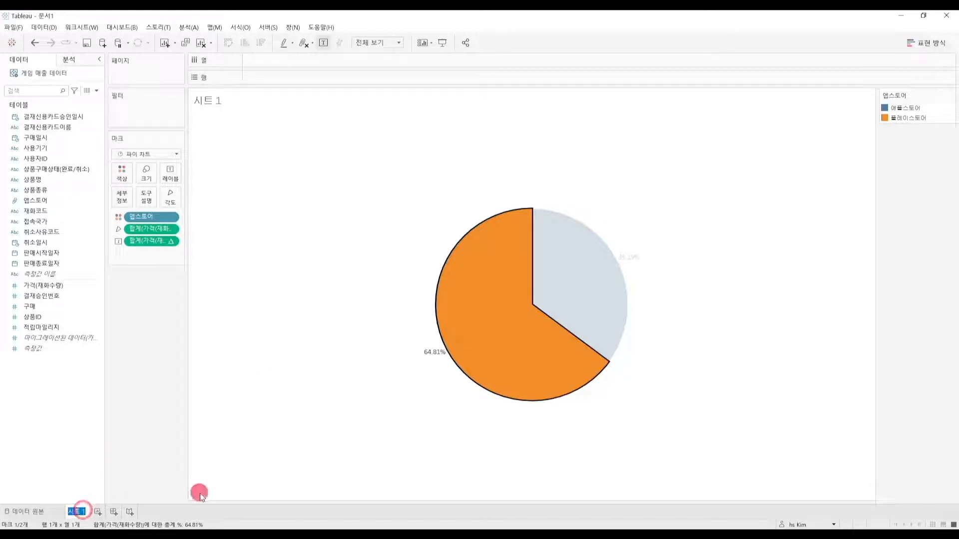
pyautogui.write('마켓별')
pyautogui.press('Return')
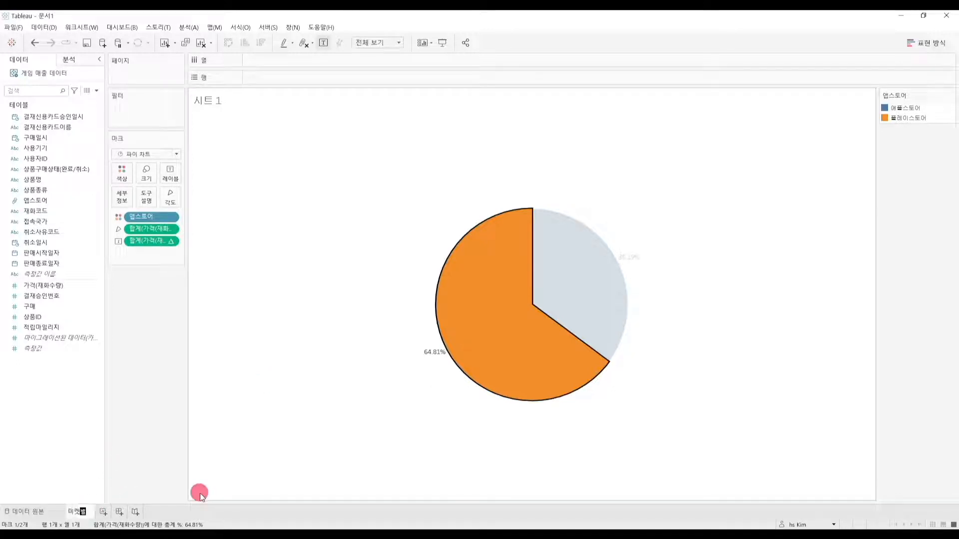
pyautogui.write('매출')
pyautogui.press('Return')
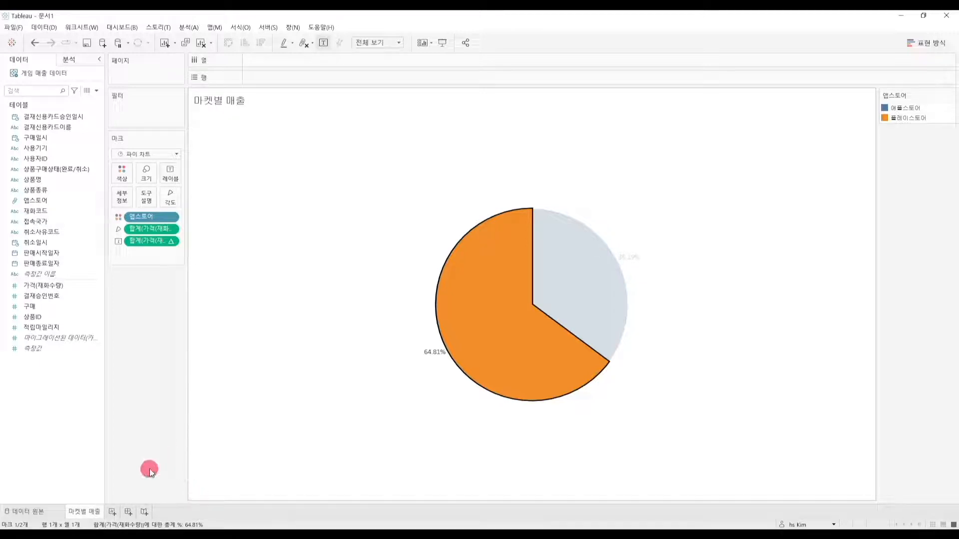
# Step: Add a new worksheet and create a hierarchy named 상품 from the 상품종류 and 상품명 fields
pyautogui.click(110, 513)
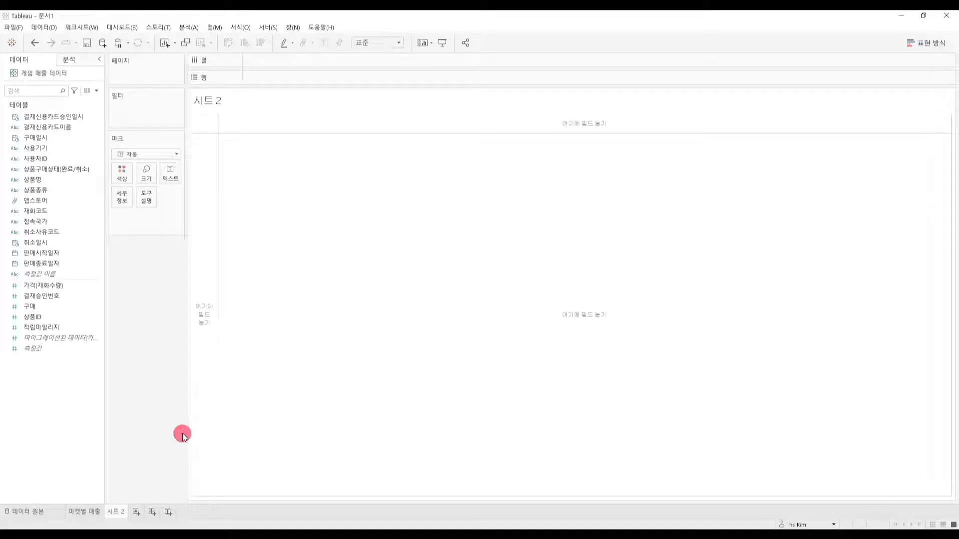
pyautogui.click(59, 234)
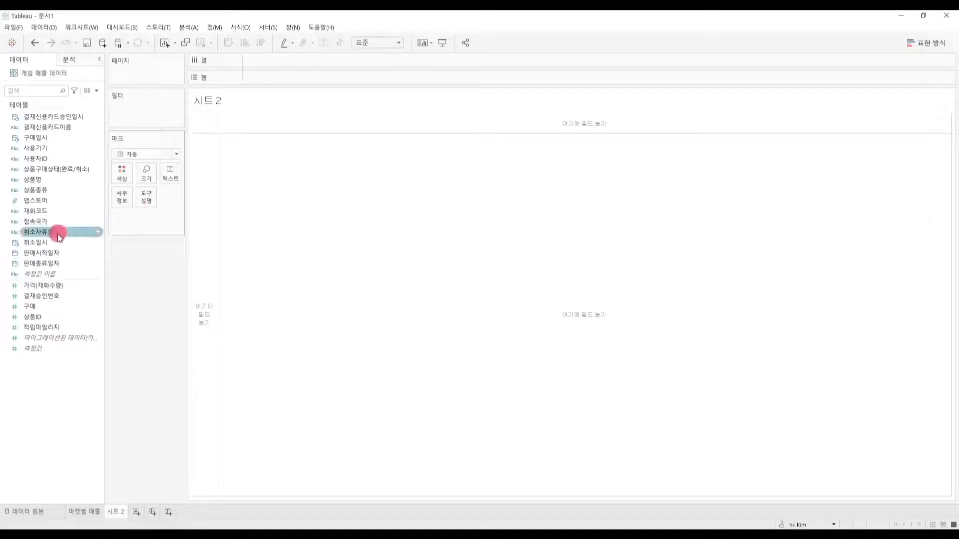
pyautogui.click(72, 224)
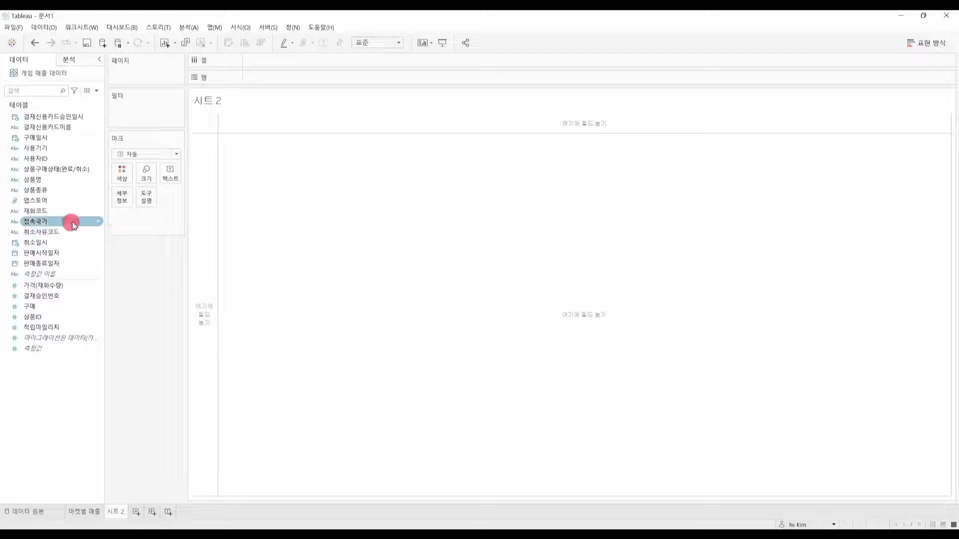
pyautogui.click(53, 181)
pyautogui.moveTo(53, 182); pyautogui.dragTo(58, 191)
pyautogui.press('BackSpace')
pyautogui.write('시품')
pyautogui.press('Return')
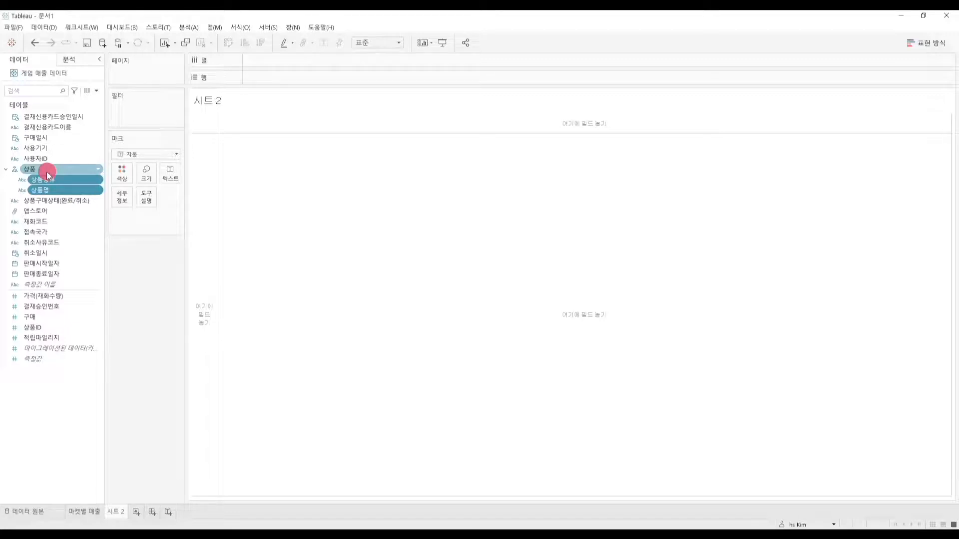
# Step: Place the 상품 hierarchy on the rows and add 가격(재화수량) to the view as text values
pyautogui.moveTo(46, 172); pyautogui.dragTo(281, 79)
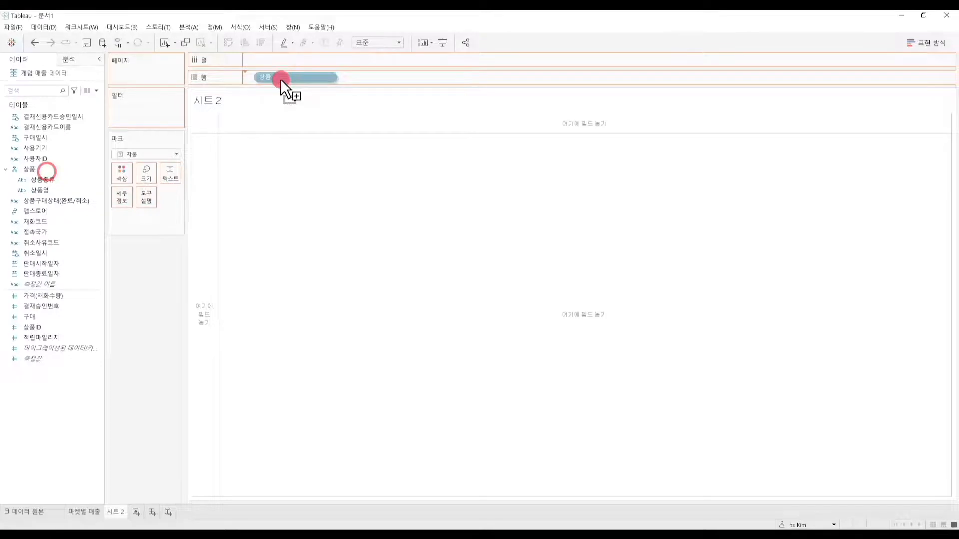
pyautogui.moveTo(280, 79); pyautogui.dragTo(280, 79)
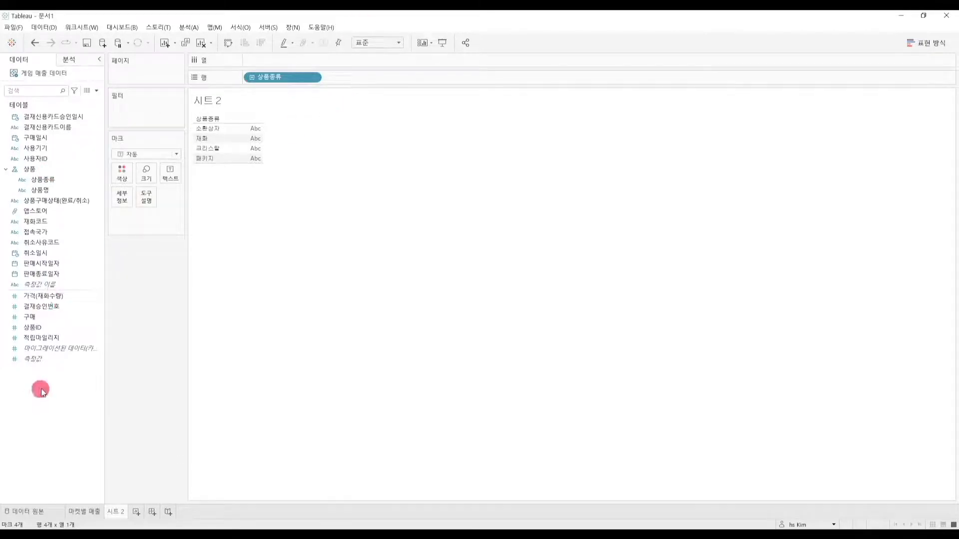
pyautogui.doubleClick(61, 299)
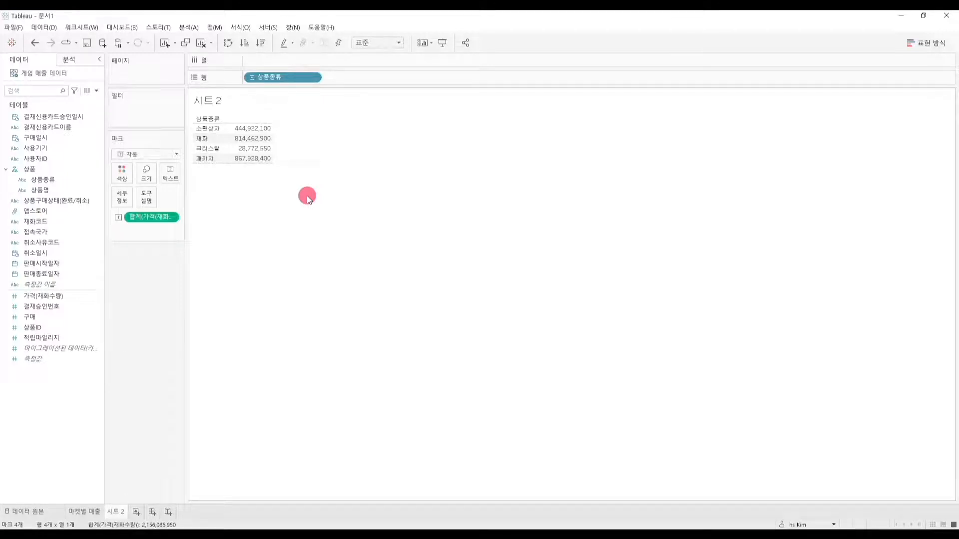
# Step: Convert the table of 가격(재화수량) by 상품종류 to a horizontal bar chart and sort it in descending order
pyautogui.click(935, 44)
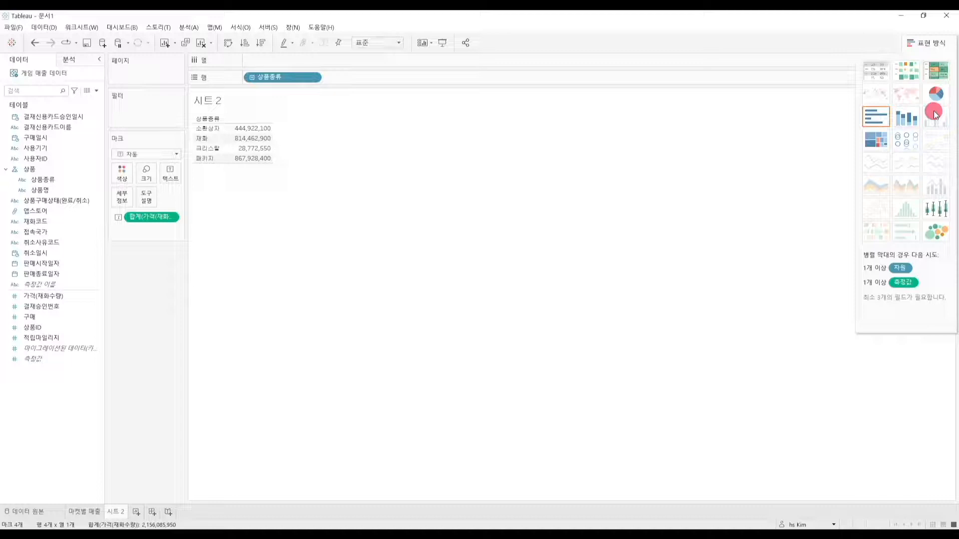
pyautogui.click(877, 116)
pyautogui.click(941, 44)
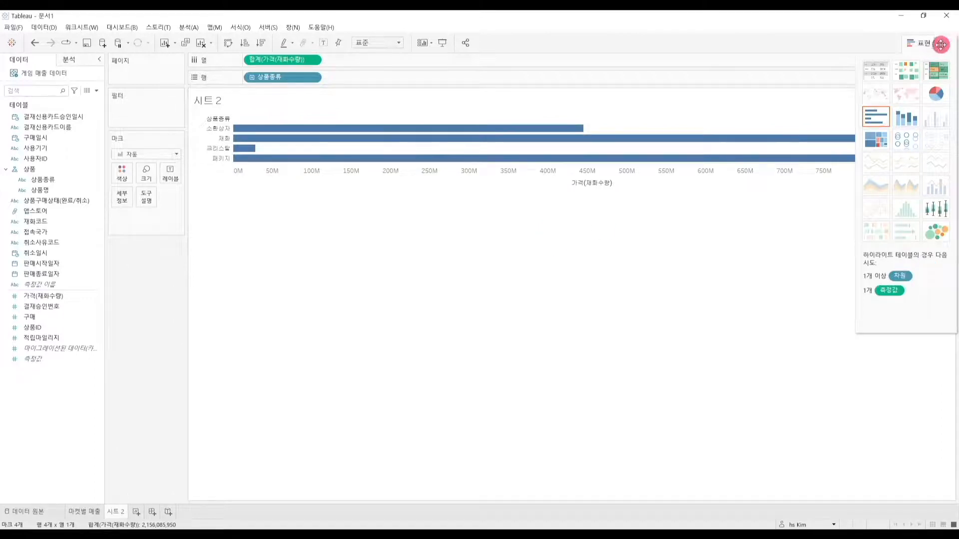
pyautogui.click(261, 43)
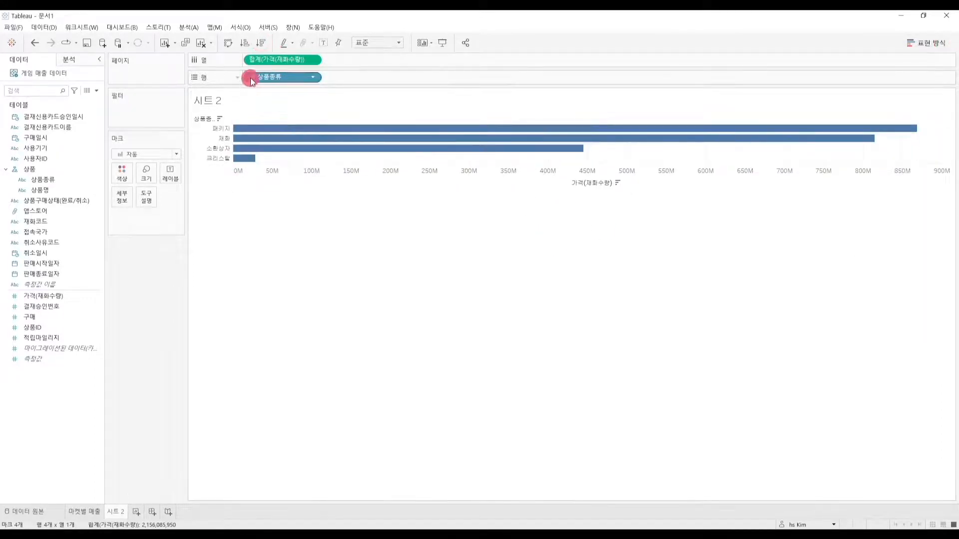
# Step: Expand the 상품 hierarchy on the rows down to 상품명 and label the bars with 가격(재화수량)
pyautogui.click(250, 77)
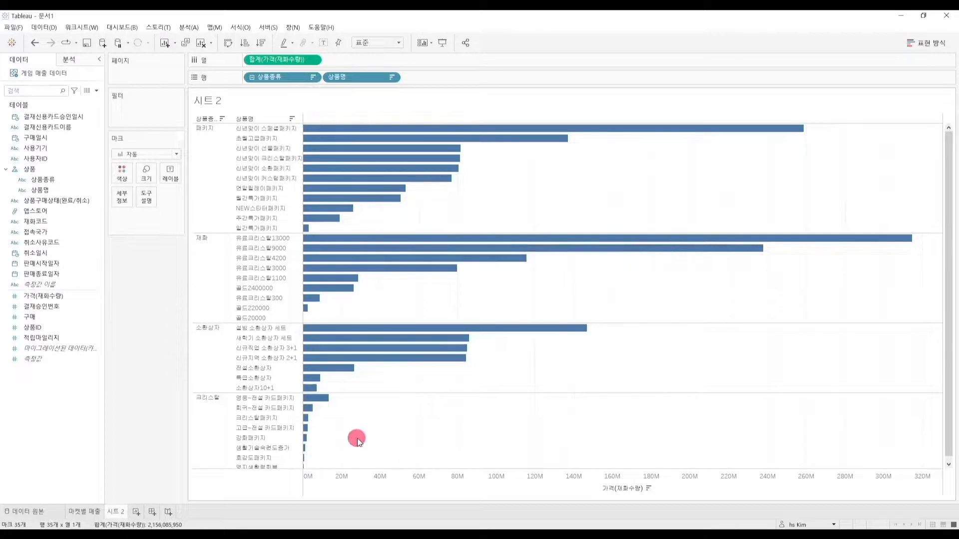
pyautogui.moveTo(272, 59); pyautogui.dragTo(168, 172)
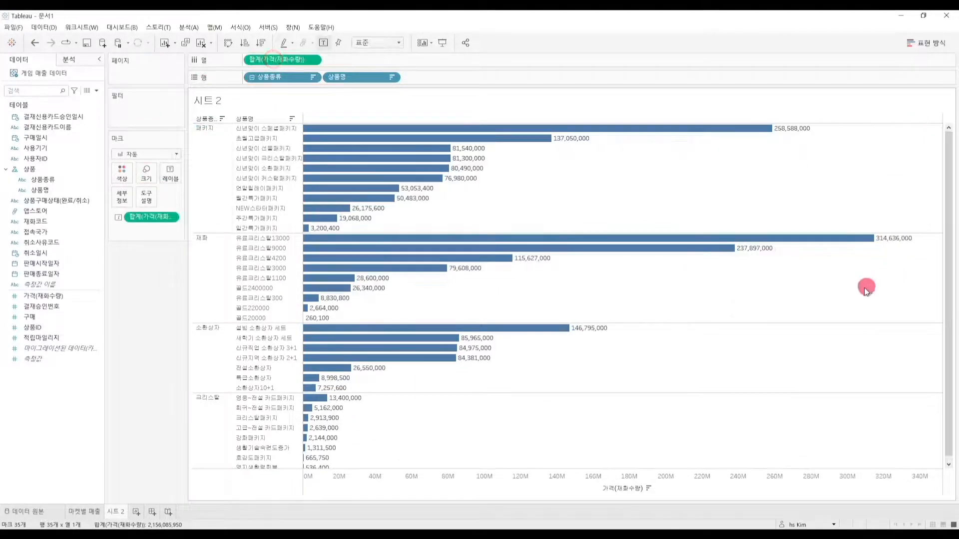
pyautogui.click(536, 238)
pyautogui.click(552, 129)
pyautogui.click(631, 186)
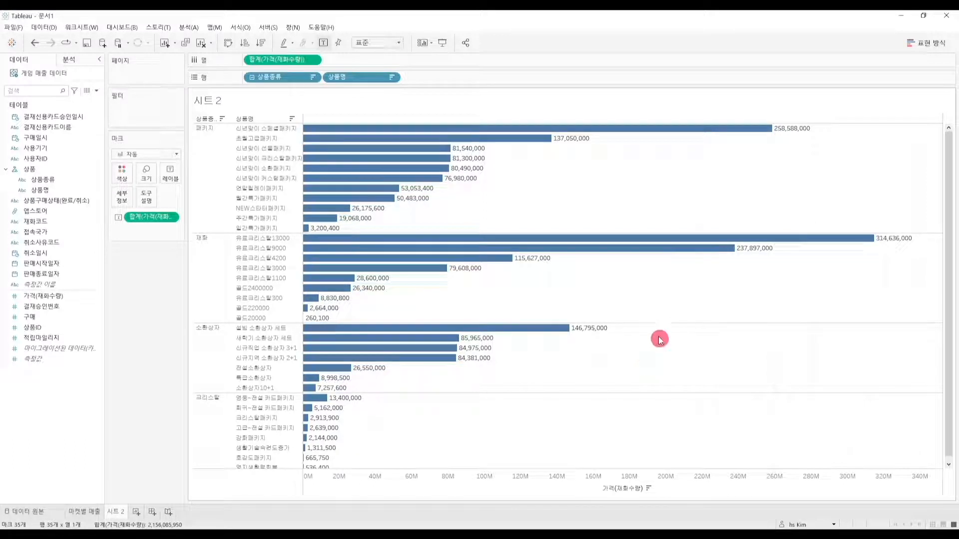
# Step: Color the bars by 상품구매상태(완료/취소) and show the 가격(재화수량) labels as 구성 비율 (percent of total)
pyautogui.moveTo(65, 205); pyautogui.dragTo(122, 173)
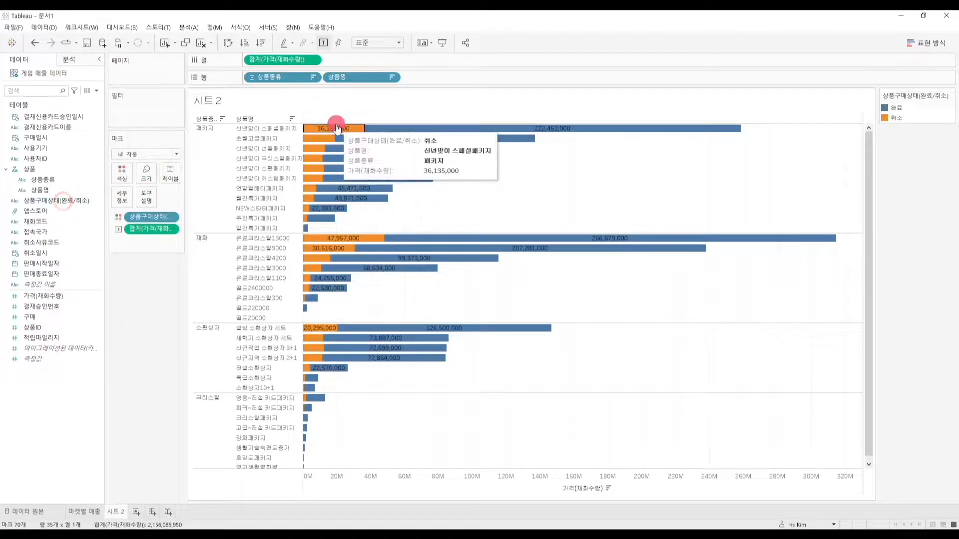
pyautogui.moveTo(378, 133)
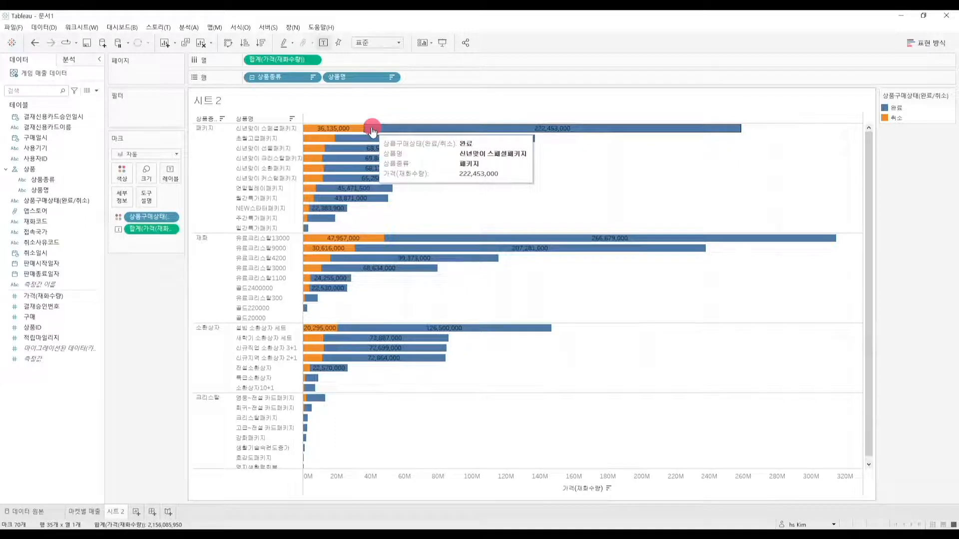
pyautogui.rightClick(152, 234)
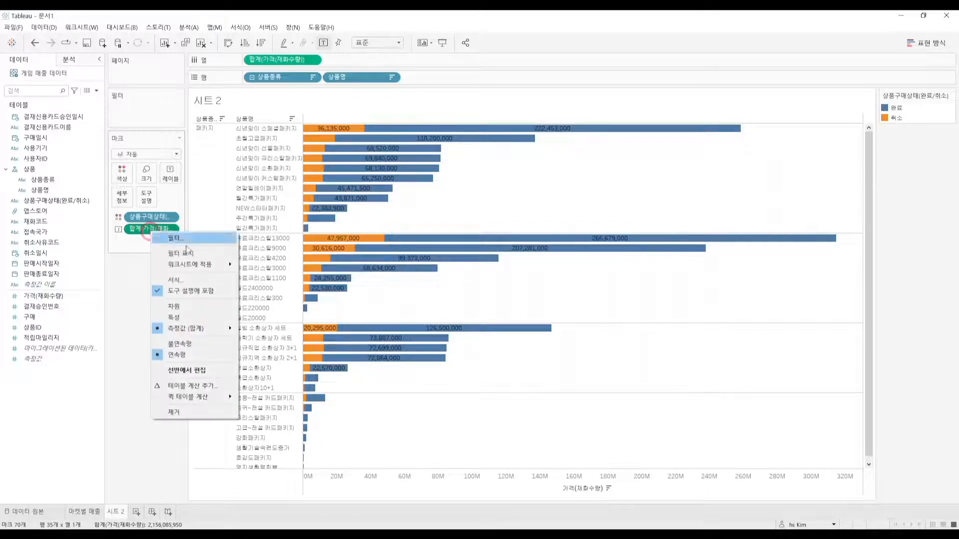
pyautogui.moveTo(195, 400)
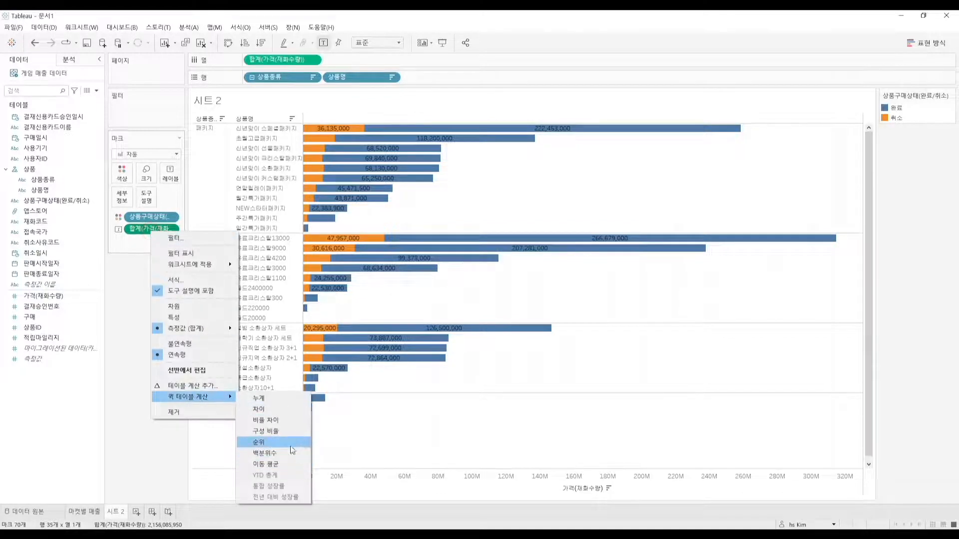
pyautogui.click(290, 435)
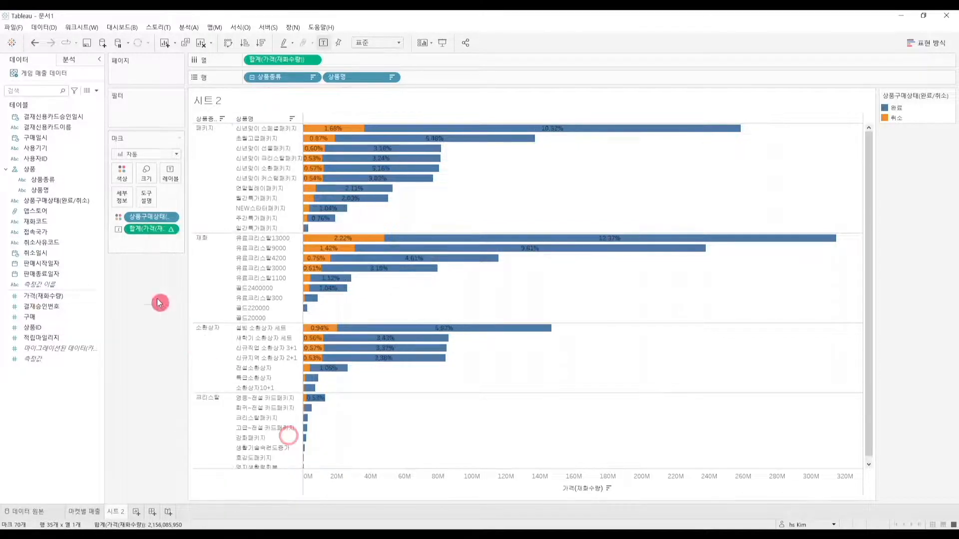
# Step: Compute the percent-of-total labels using 상품구매상태(완료/취소) and inspect the 취소 segment of 신년맞이 스페셜패키지
pyautogui.rightClick(146, 232)
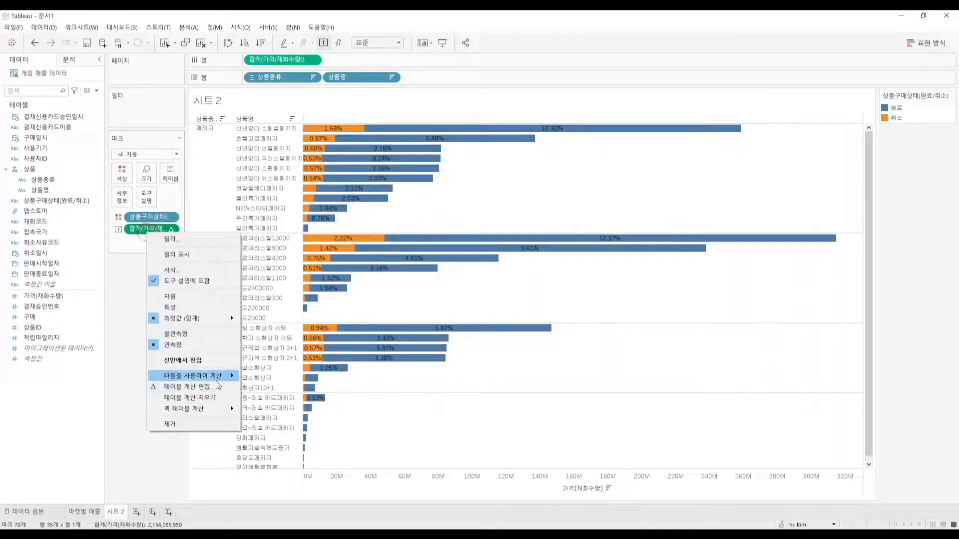
pyautogui.moveTo(219, 382)
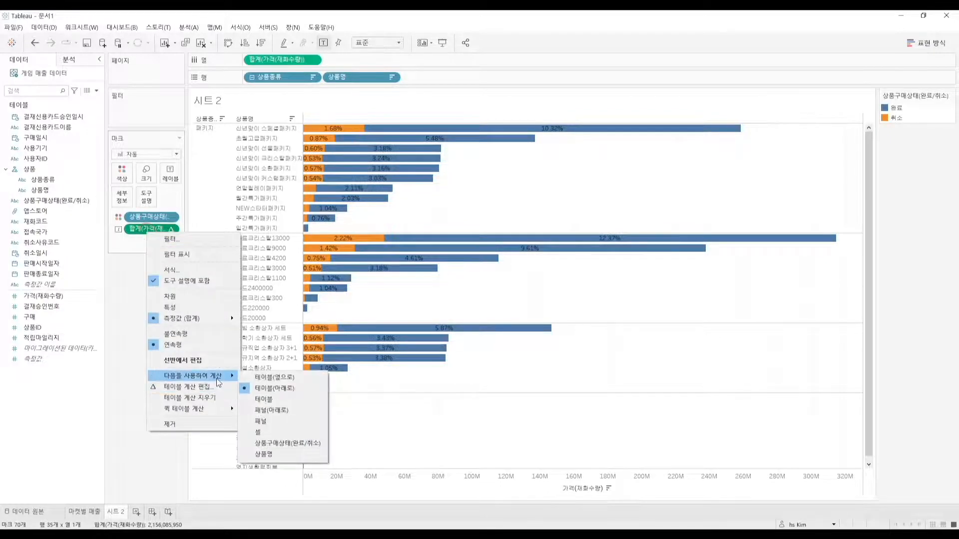
pyautogui.click(306, 445)
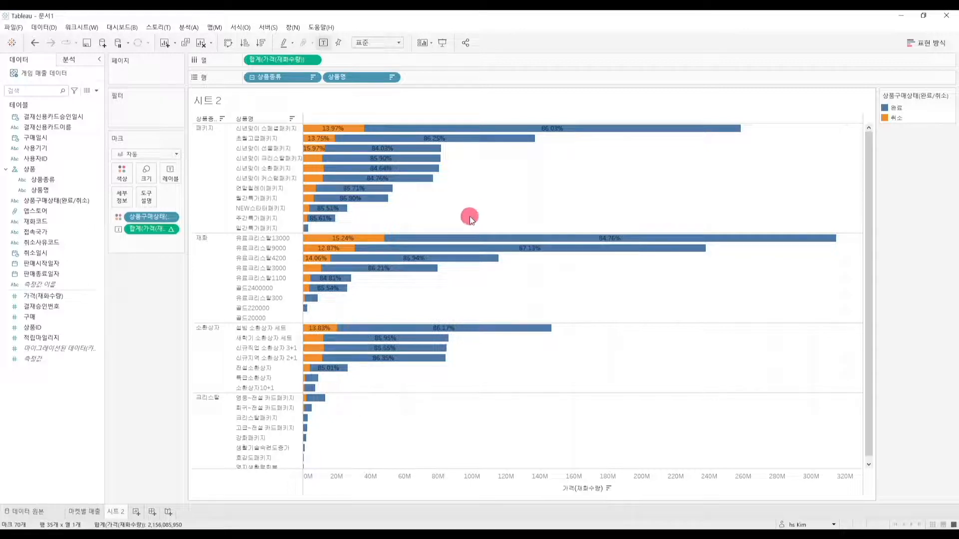
pyautogui.moveTo(340, 134)
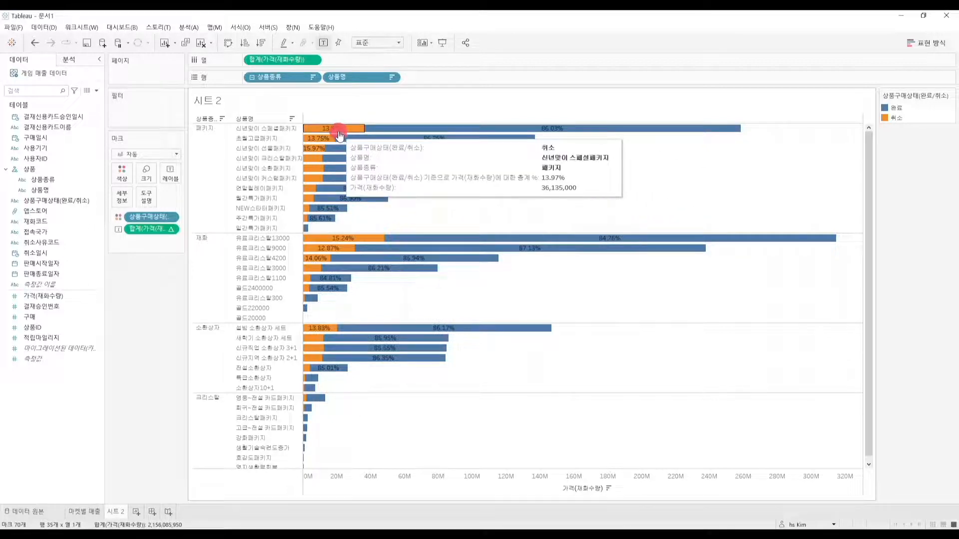
pyautogui.click(340, 128)
pyautogui.moveTo(344, 163)
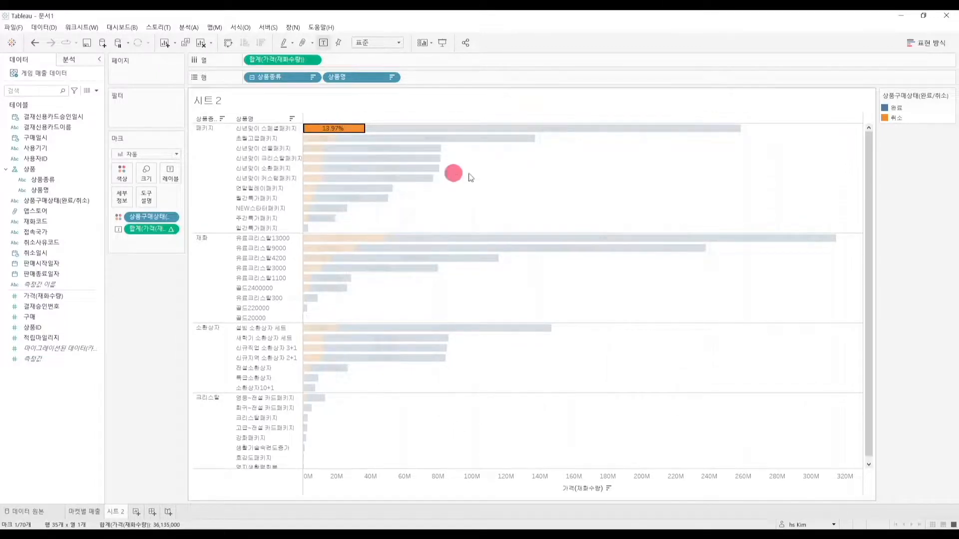
pyautogui.click(599, 174)
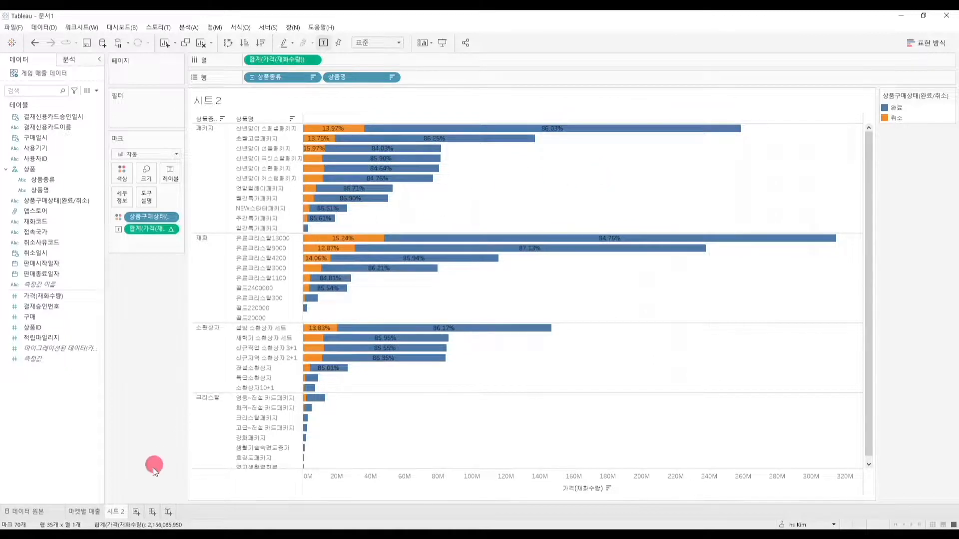
# Step: Rename 시트 2 as 상품별 매출
pyautogui.doubleClick(125, 512)
pyautogui.write('상품별 매출')
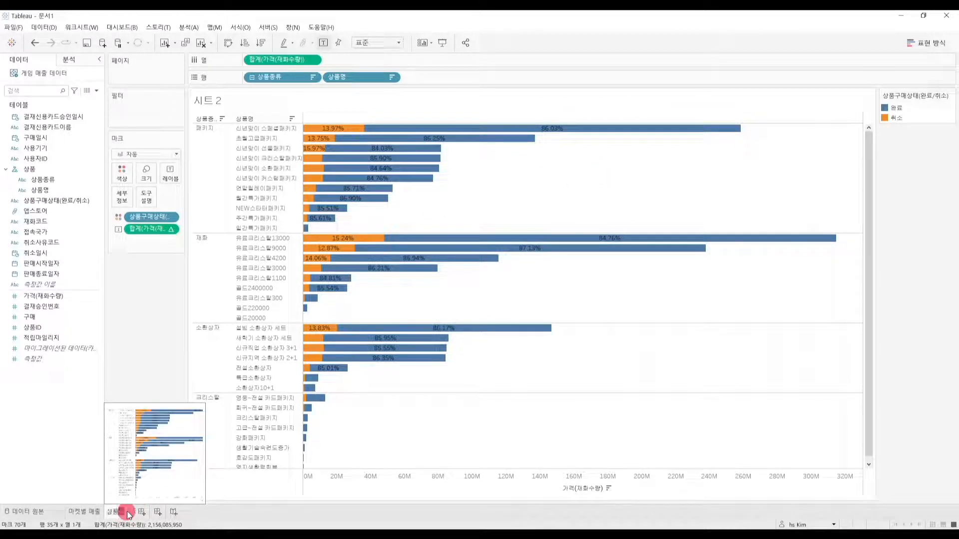
pyautogui.press('Return')
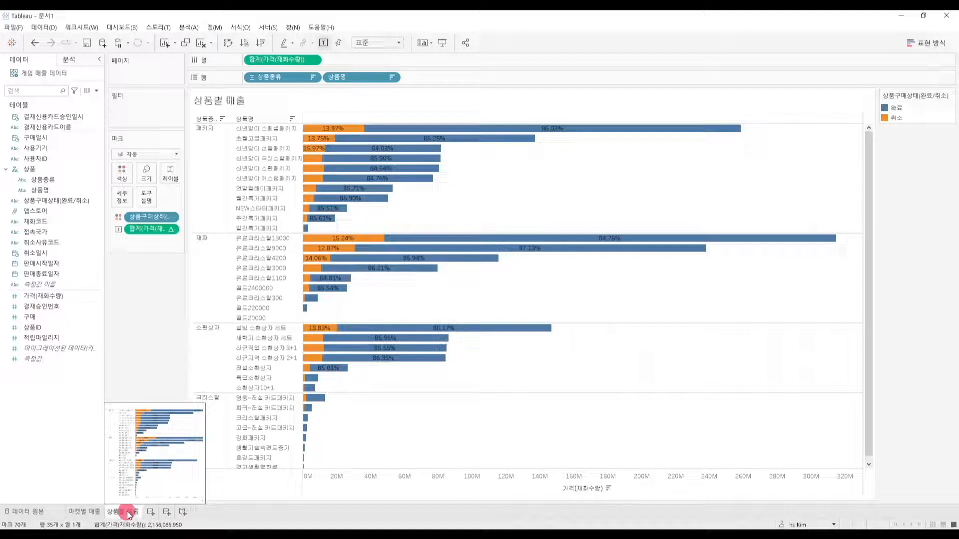
# Step: Add a new worksheet and plot 가격(재화수량) on the rows against the continuous month of 구매일시 on the columns
pyautogui.click(152, 513)
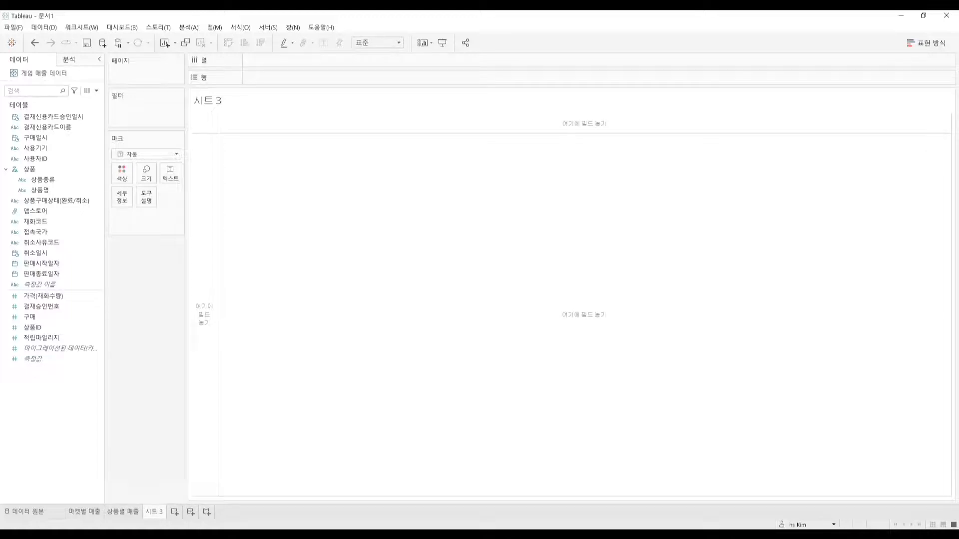
pyautogui.click(33, 140)
pyautogui.moveTo(34, 142); pyautogui.dragTo(275, 56)
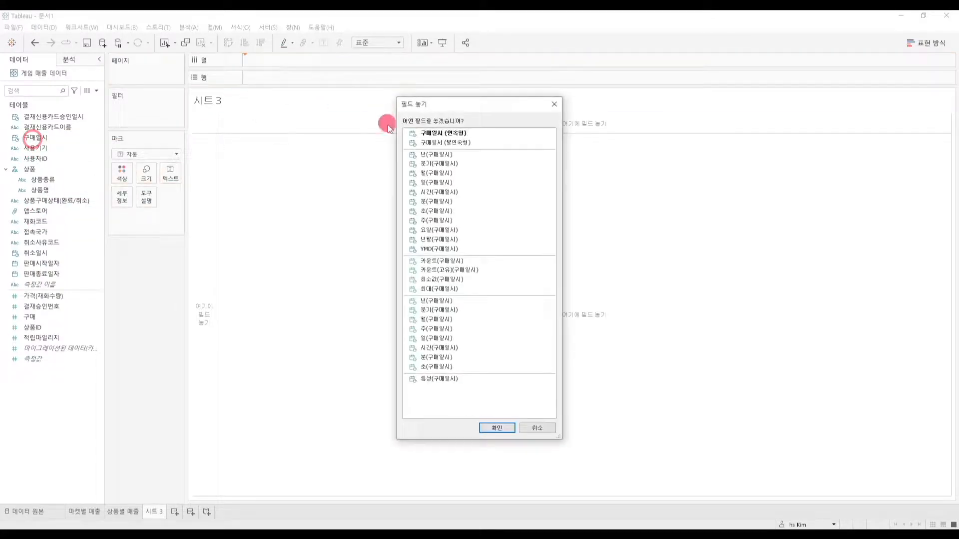
pyautogui.click(456, 320)
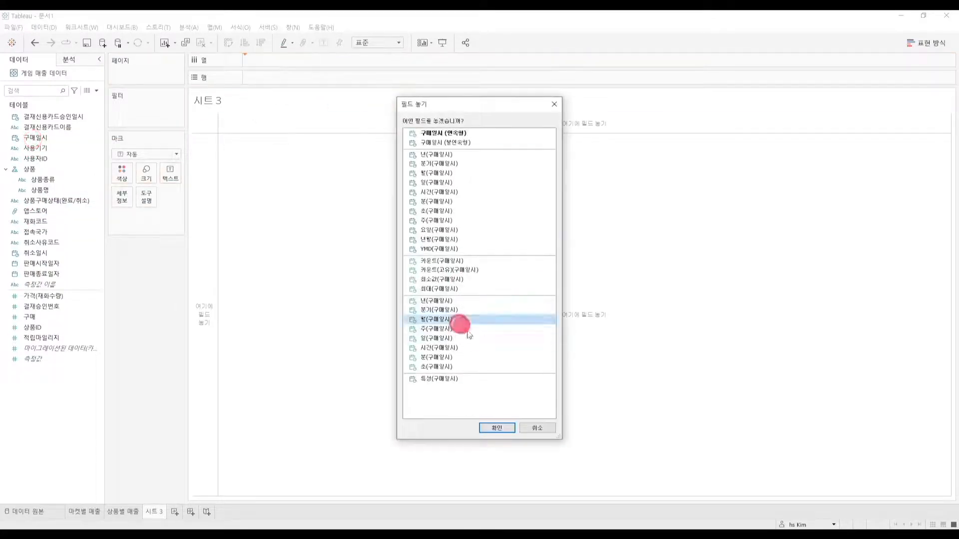
pyautogui.click(501, 431)
pyautogui.moveTo(52, 296); pyautogui.dragTo(296, 77)
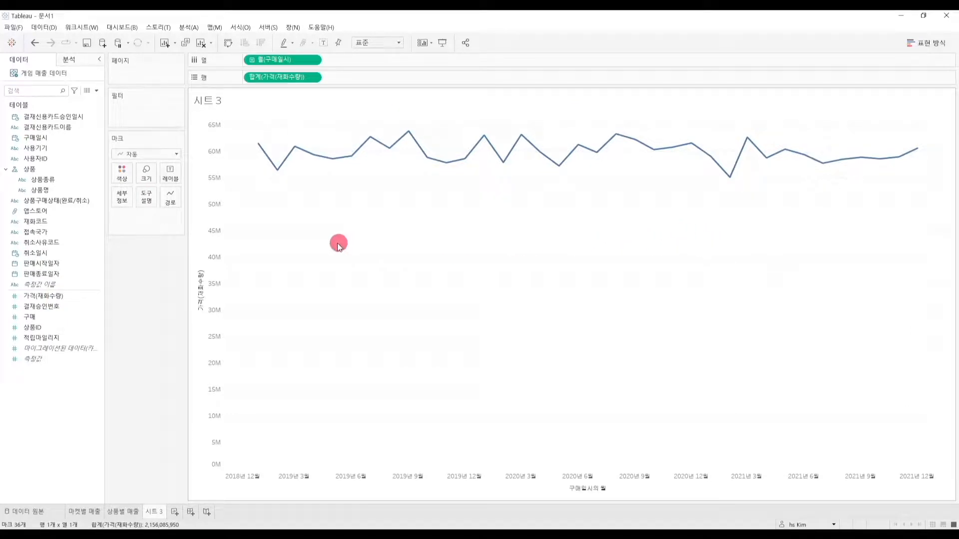
# Step: Color the monthly sales line by 상품종류 using the 상품 hierarchy and inspect the 크리스탈 line's points
pyautogui.moveTo(52, 170); pyautogui.dragTo(118, 175)
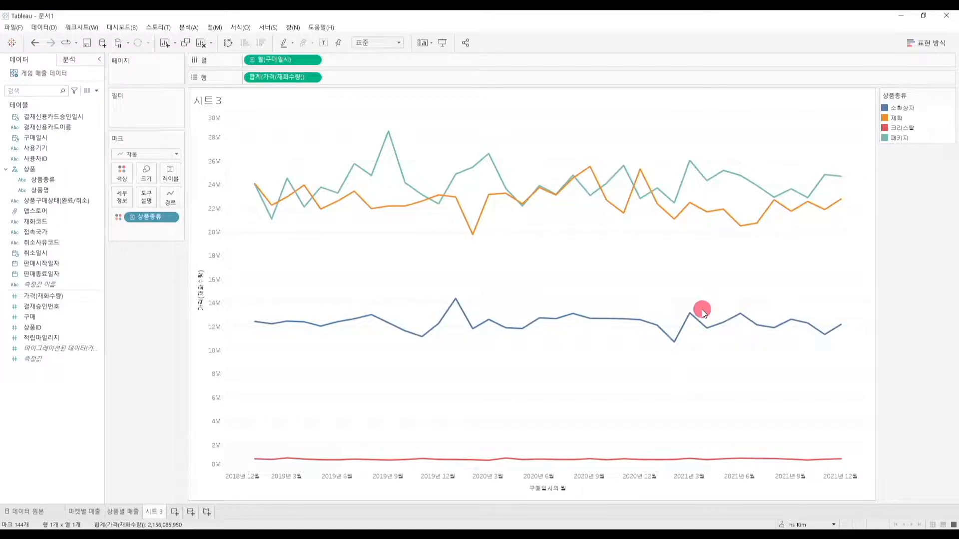
pyautogui.moveTo(236, 428); pyautogui.dragTo(837, 457)
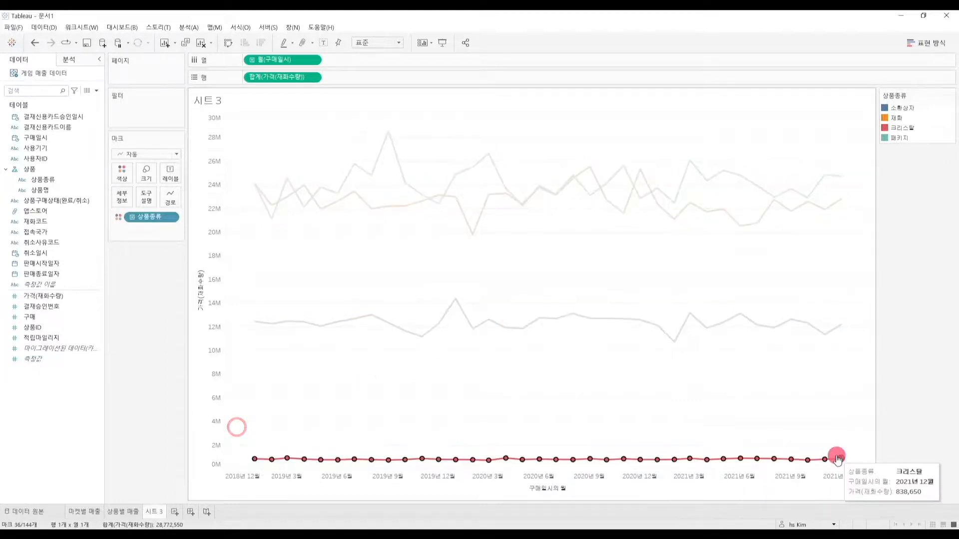
pyautogui.click(835, 428)
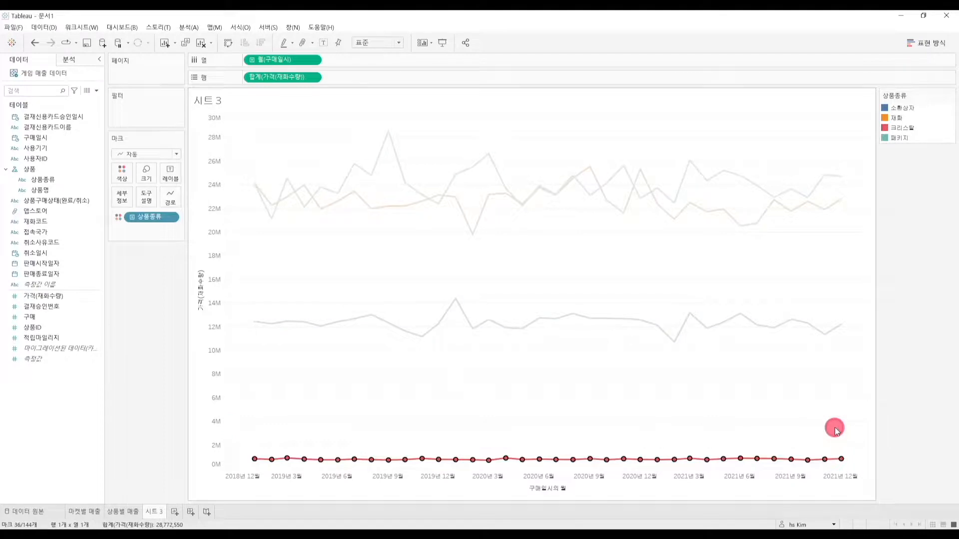
pyautogui.moveTo(839, 464)
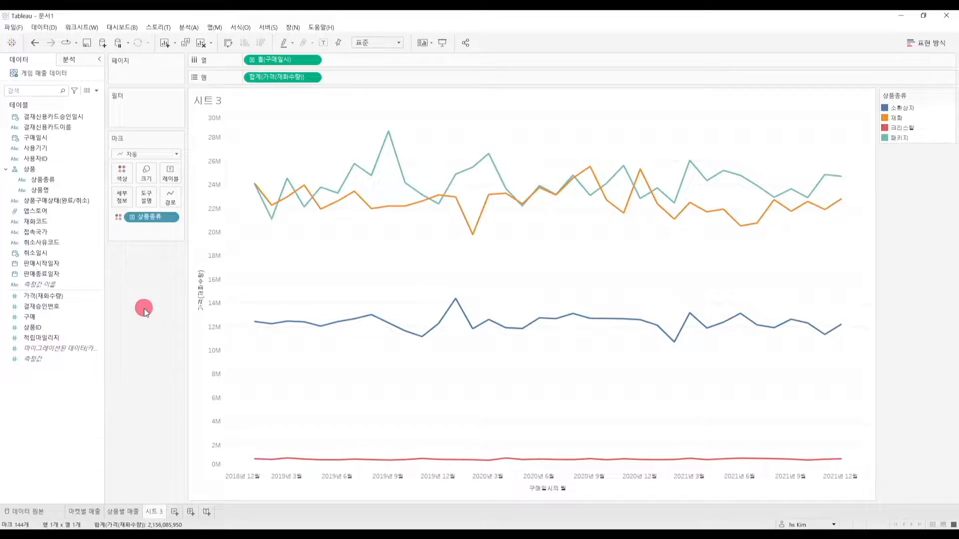
# Step: Start a calculated field named c.매출 with the condition IF [재화코드] = '크리스탈'
pyautogui.hotkey('alt', 'a')
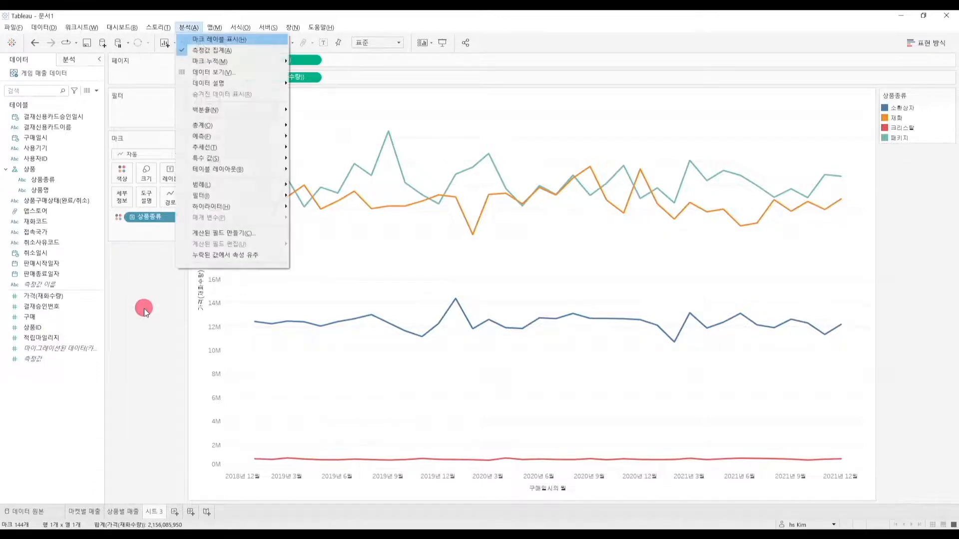
pyautogui.press('Return')
pyautogui.press('BackSpace')
pyautogui.write('c.매출')
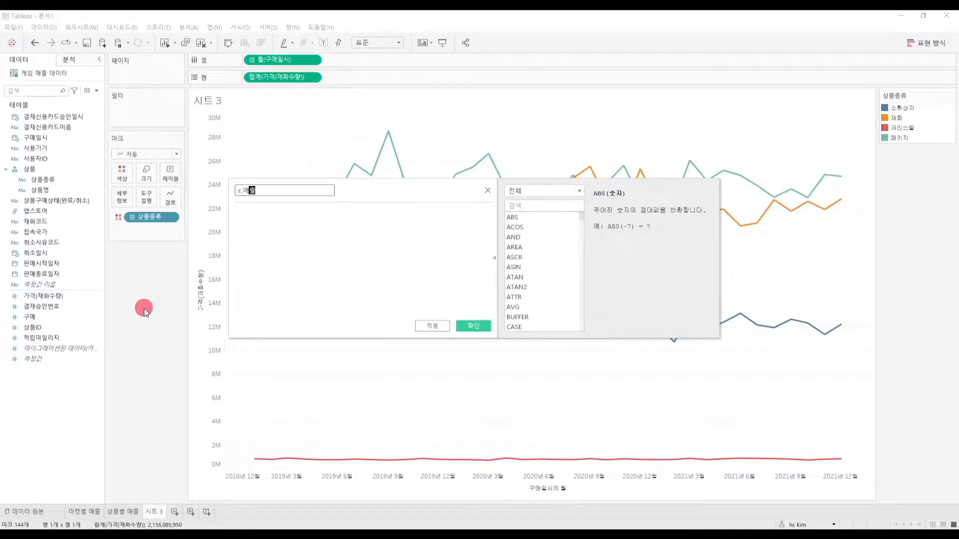
pyautogui.press('Tab')
pyautogui.write('if')
pyautogui.press('Return')
pyautogui.write('[재')
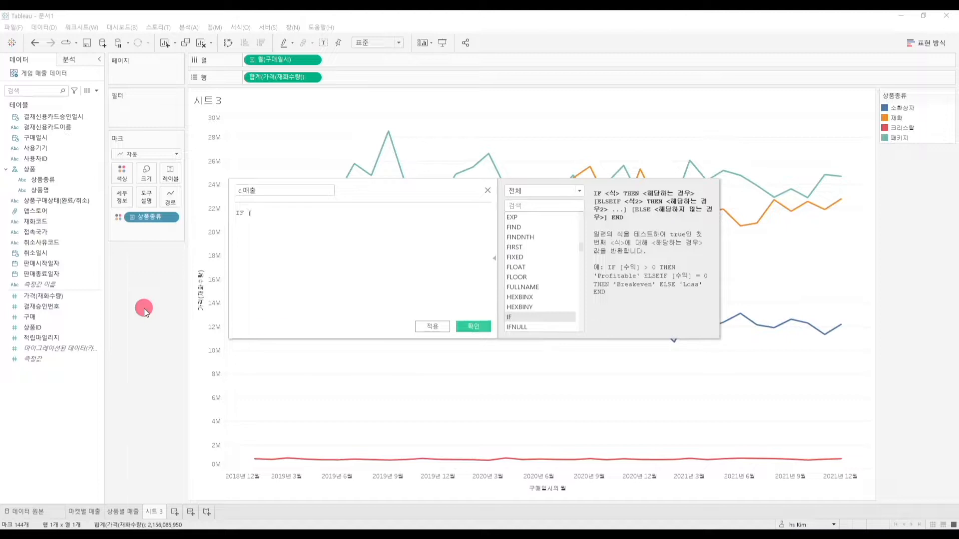
pyautogui.press('Return')
pyautogui.write("= '크리스탈'")
pyautogui.press('Return')
# Step: Complete the c.매출 formula with THEN [가격(재화수량)] * 11 ELSE [가격(재화수량)] END and save the field
pyautogui.write('THEN ')
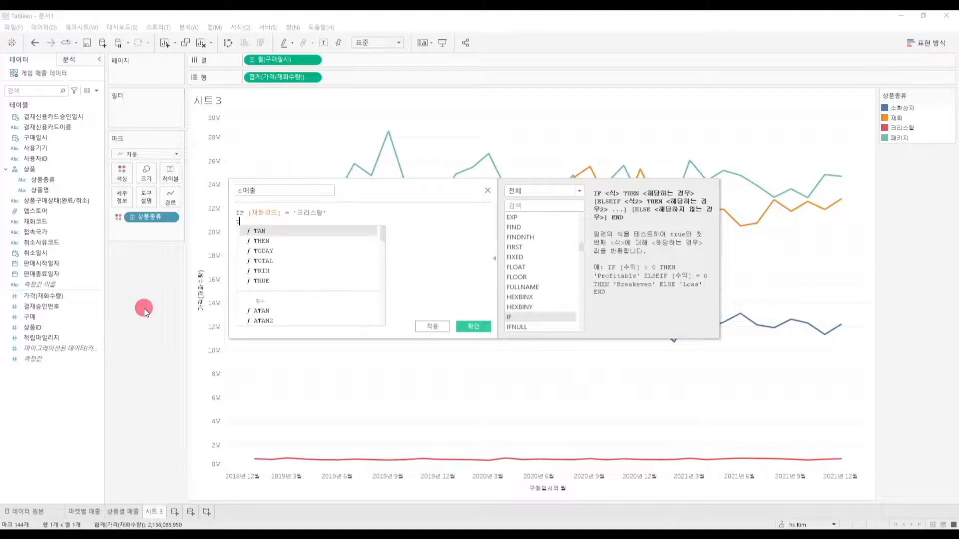
pyautogui.write('[가격(재화수량)]')
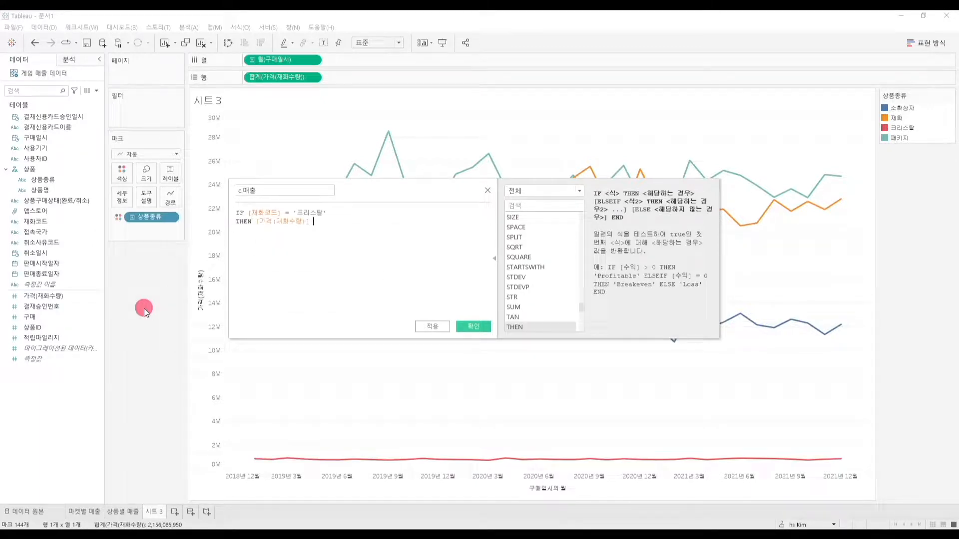
pyautogui.write(' * 11')
pyautogui.press('Return')
pyautogui.write('ELSE ')
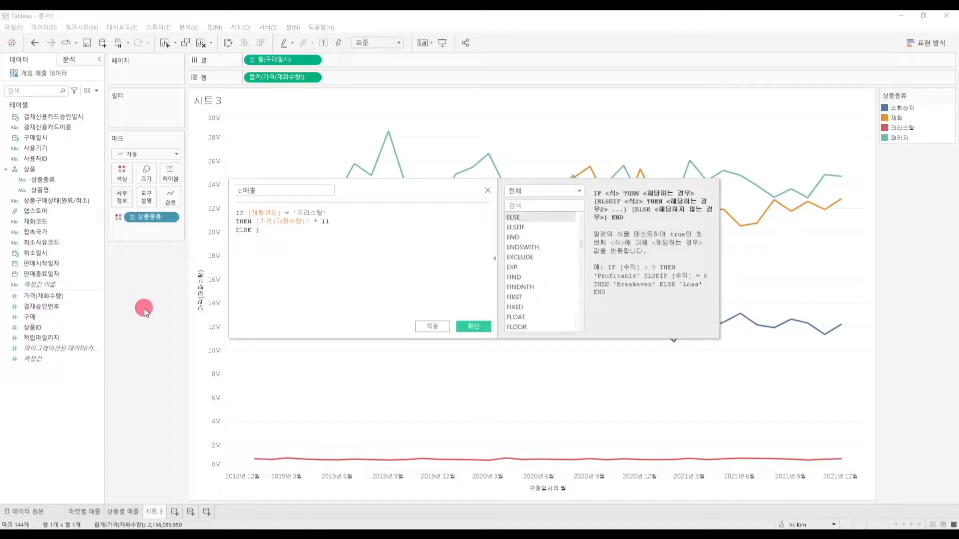
pyautogui.write('[가격(재화수량)] END')
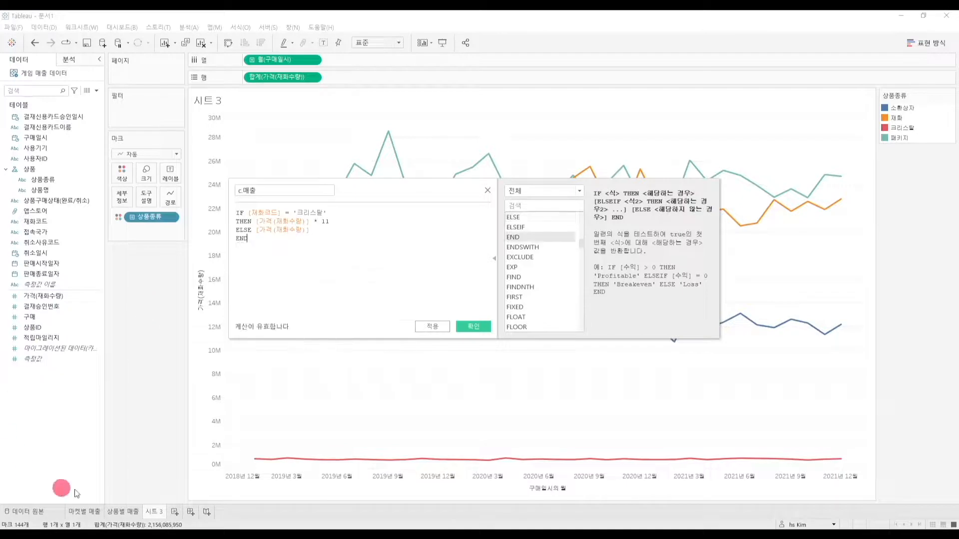
pyautogui.click(478, 326)
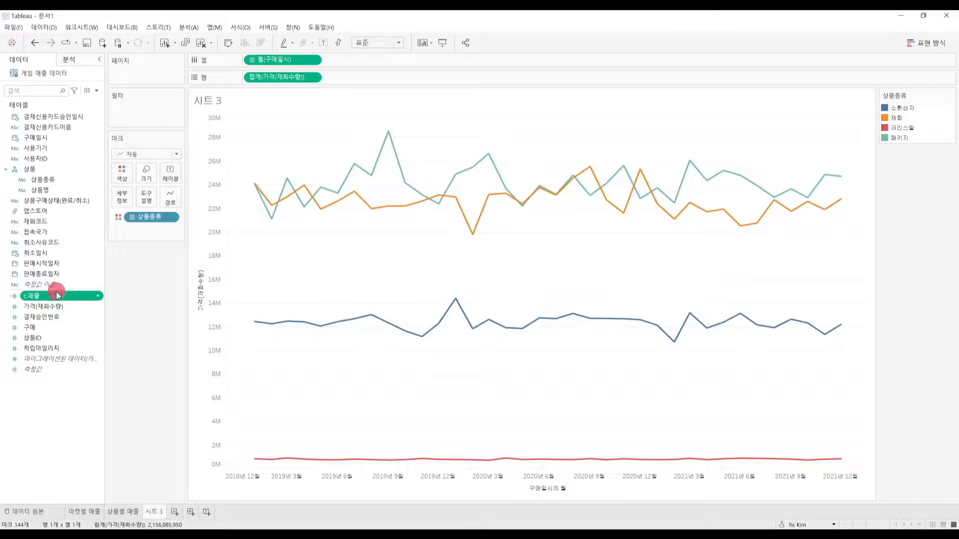
# Step: Examine the values of the c.매출 column in the data source preview
pyautogui.click(37, 511)
pyautogui.moveTo(703, 499); pyautogui.dragTo(873, 486)
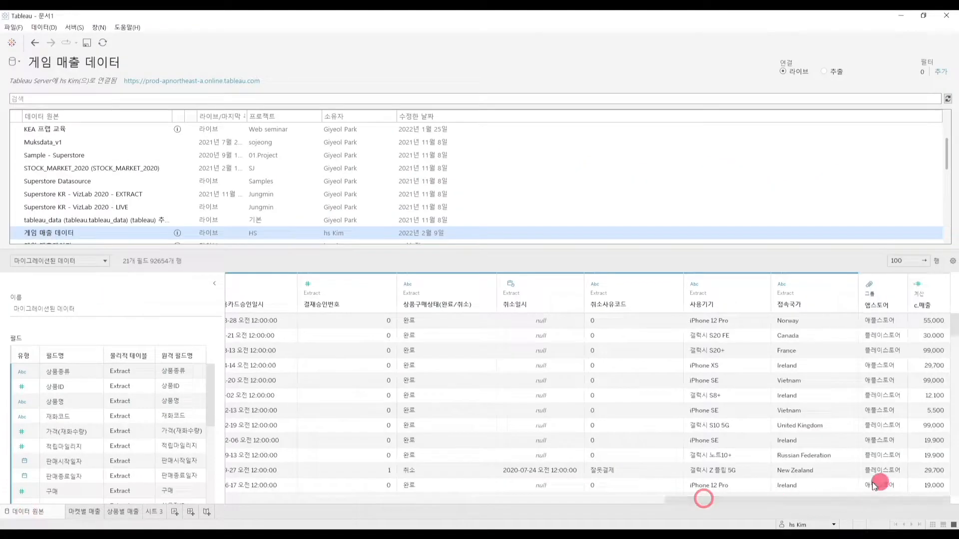
pyautogui.click(928, 294)
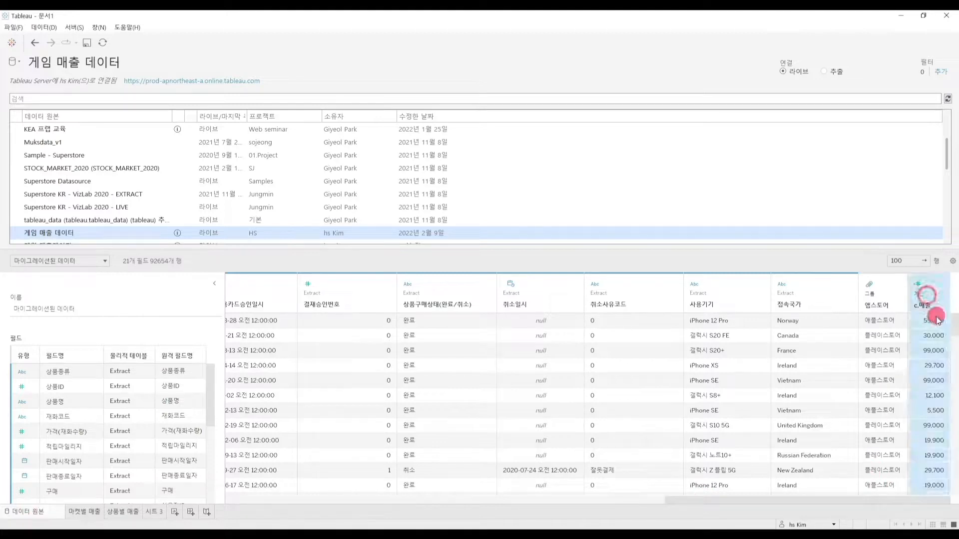
pyautogui.click(943, 395)
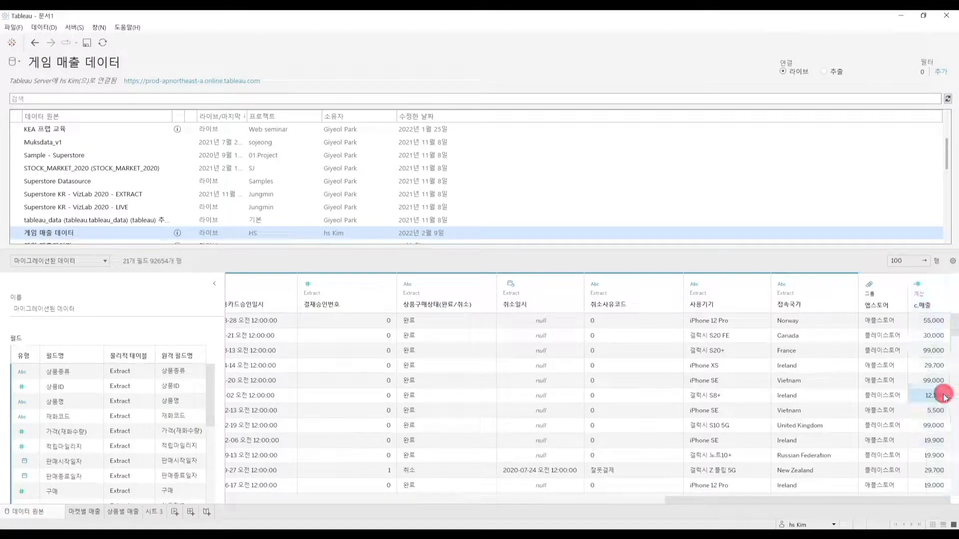
# Step: Replace the measure on the rows of 시트 3 with c.매출 and inspect the 상품종류 lines
pyautogui.click(154, 511)
pyautogui.click(72, 300)
pyautogui.moveTo(71, 302); pyautogui.dragTo(284, 79)
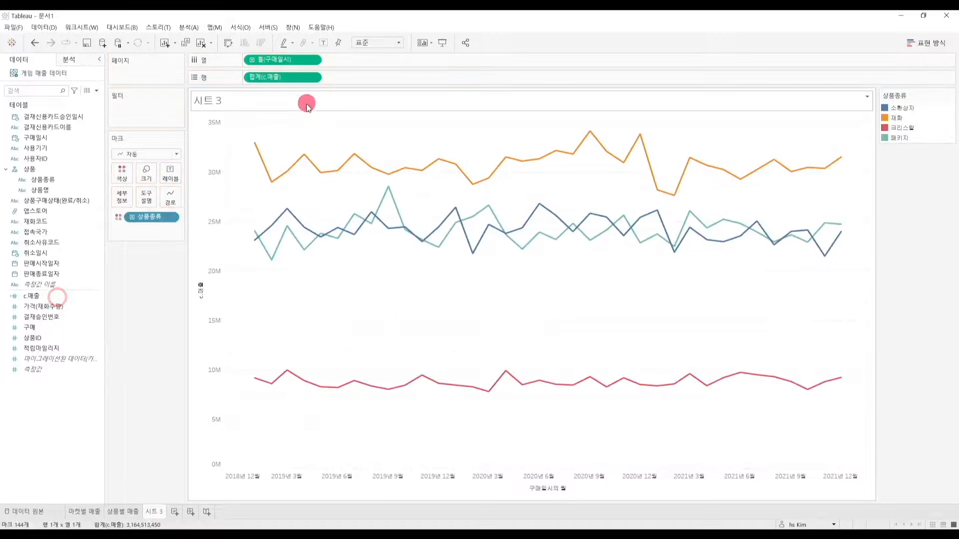
pyautogui.moveTo(244, 328); pyautogui.dragTo(858, 426)
pyautogui.click(779, 425)
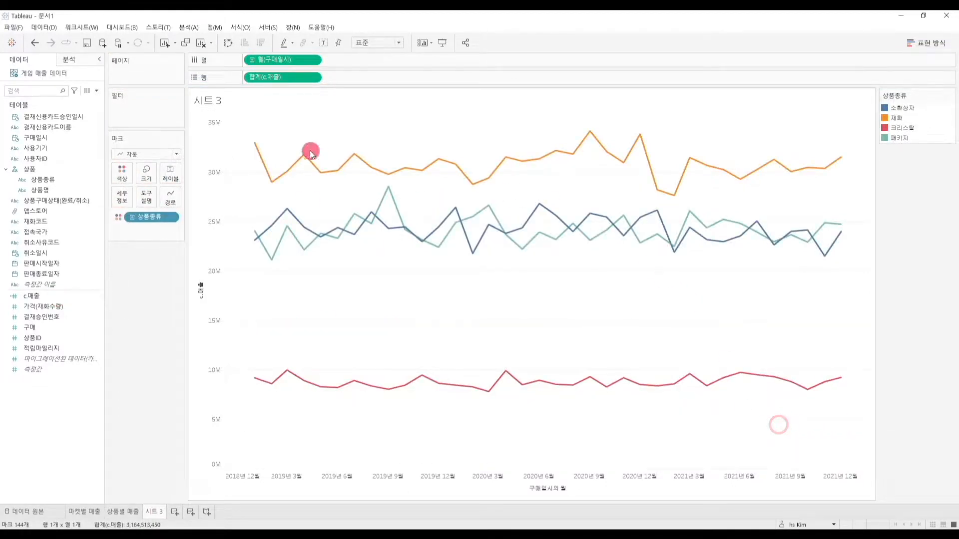
pyautogui.moveTo(241, 132); pyautogui.dragTo(850, 199)
pyautogui.click(542, 323)
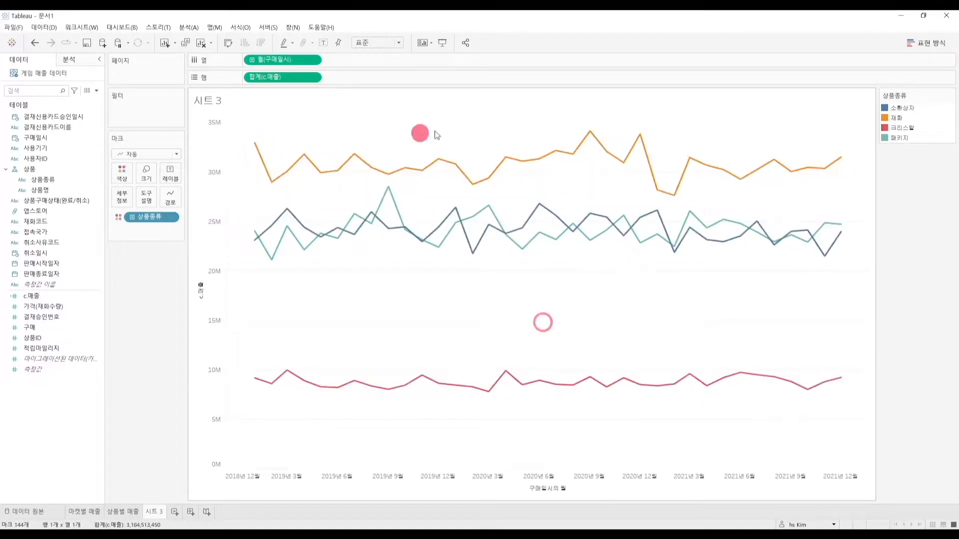
# Step: Rename 시트 3 as 매출별 추세선
pyautogui.doubleClick(153, 514)
pyautogui.press('BackSpace')
pyautogui.write('매')
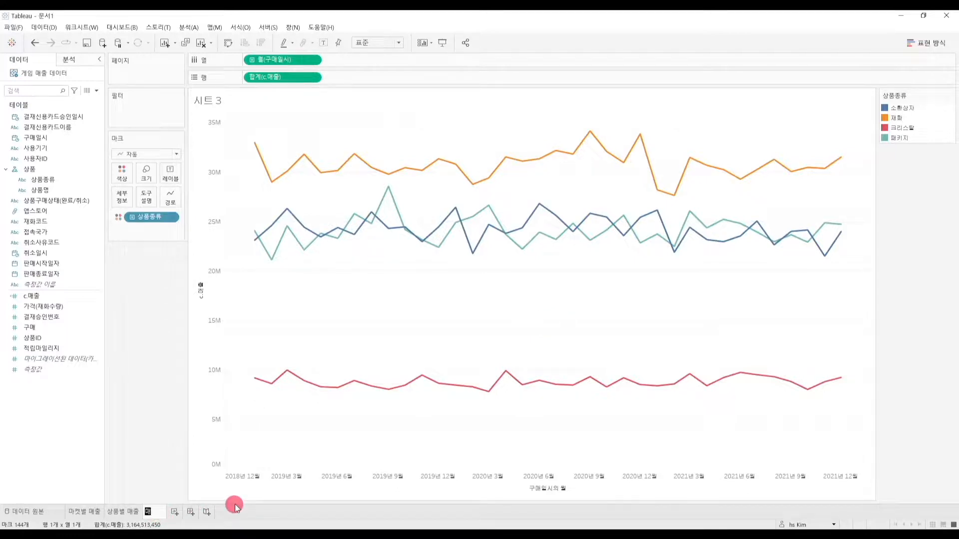
pyautogui.write('출별 추세선')
pyautogui.press('Return')
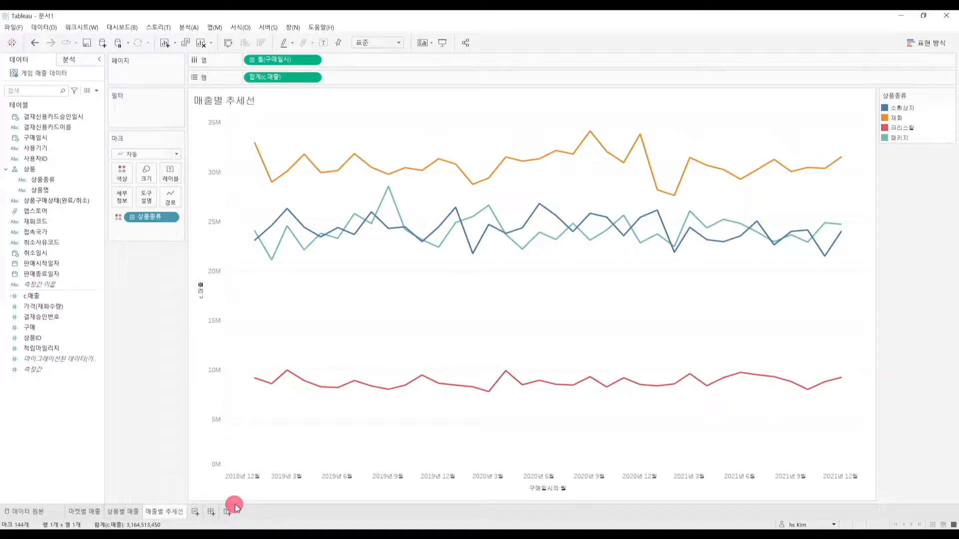
# Step: Add a new worksheet and assign the 국가/지역 geographic role to the 접속국가 field
pyautogui.click(195, 512)
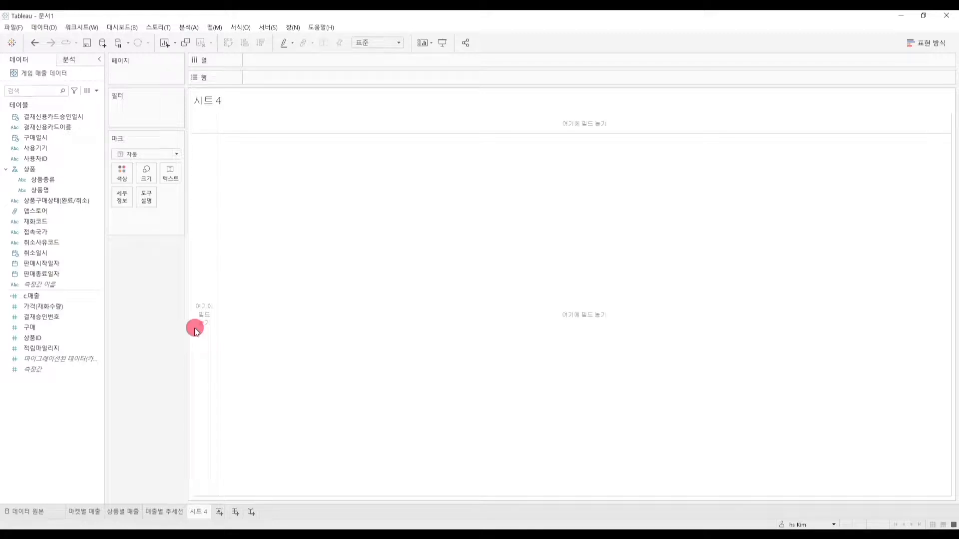
pyautogui.click(21, 231)
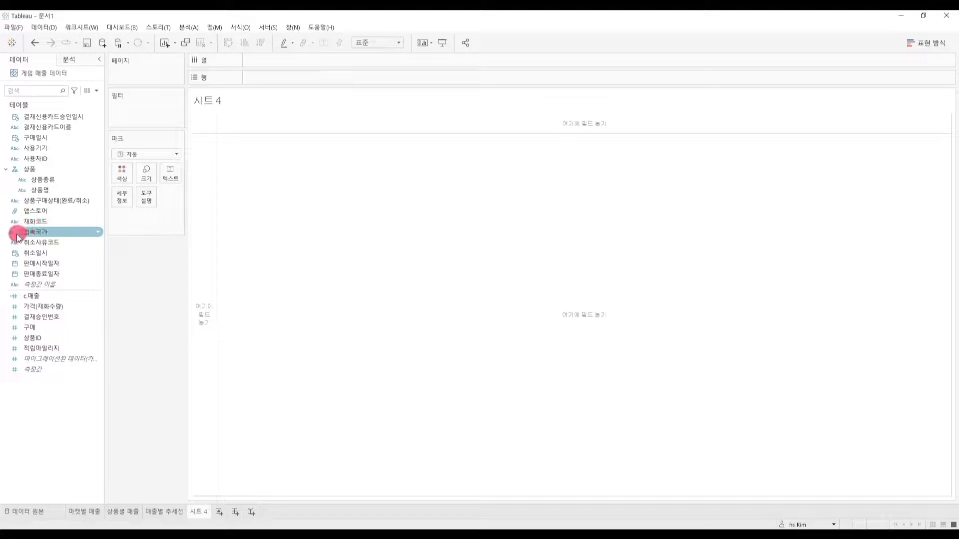
pyautogui.rightClick(18, 236)
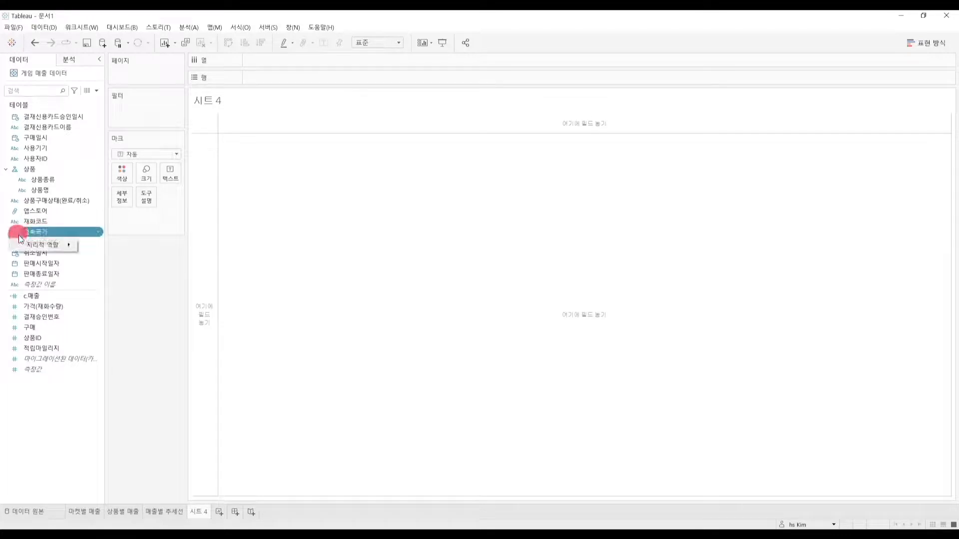
pyautogui.moveTo(31, 245)
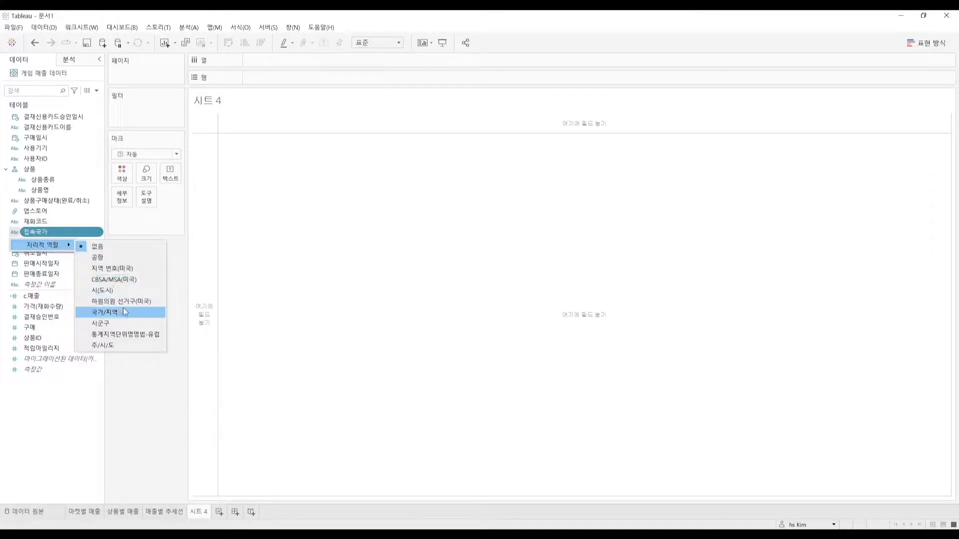
pyautogui.click(124, 312)
# Step: Check the generated 경도 and 위도 fields and plot 접속국가 as points on a world map
pyautogui.click(39, 235)
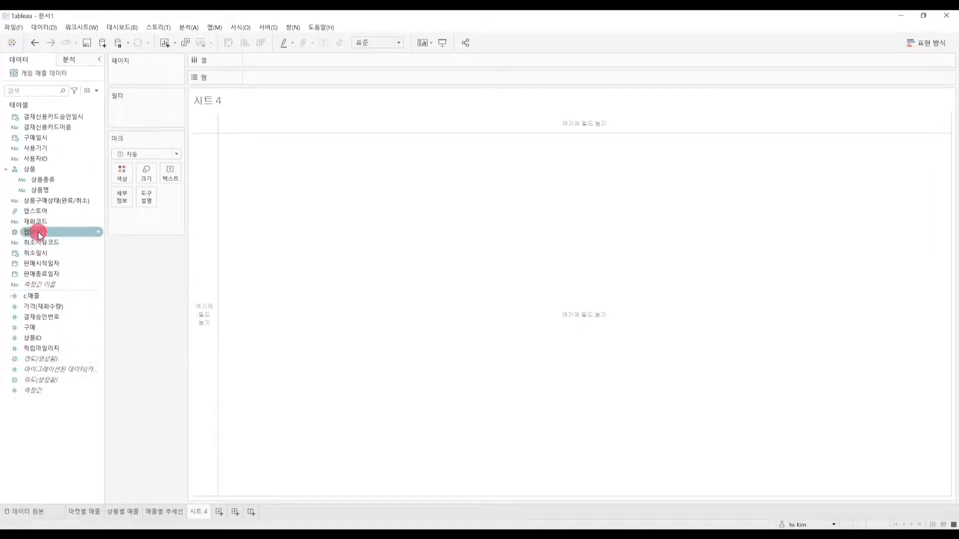
pyautogui.click(57, 359)
pyautogui.keyDown('ctrl'); pyautogui.click(60, 381); pyautogui.keyUp('ctrl')
pyautogui.click(60, 381)
pyautogui.click(60, 359)
pyautogui.click(59, 378)
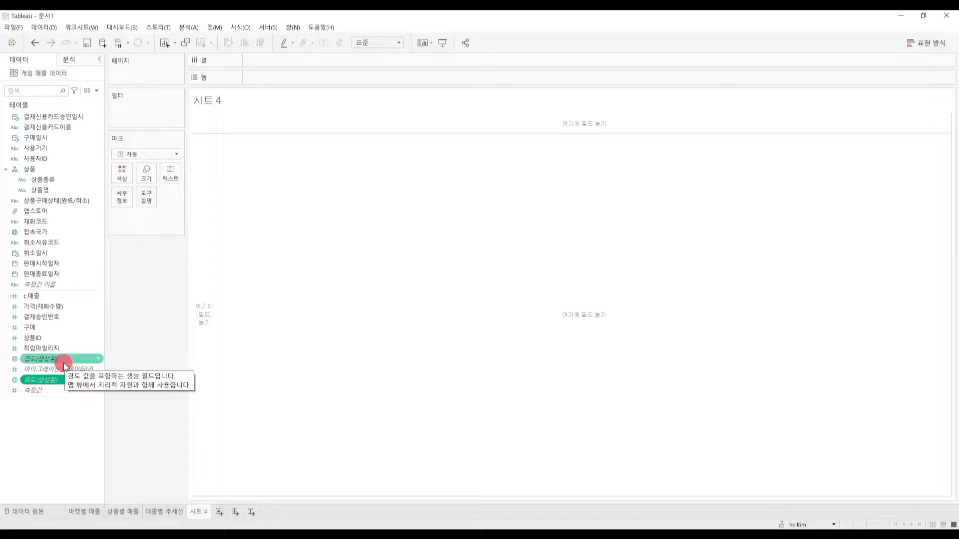
pyautogui.click(40, 232)
pyautogui.doubleClick(40, 232)
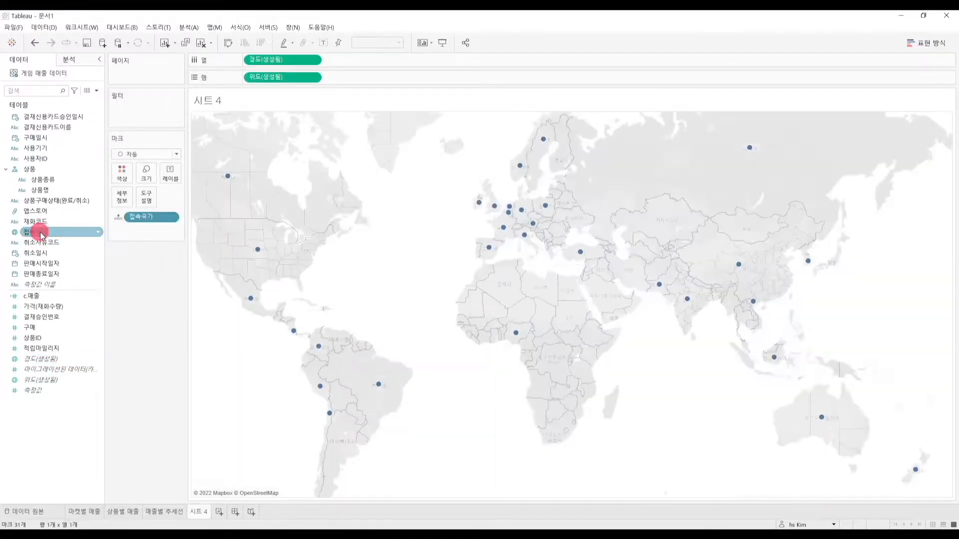
pyautogui.click(95, 273)
pyautogui.click(54, 302)
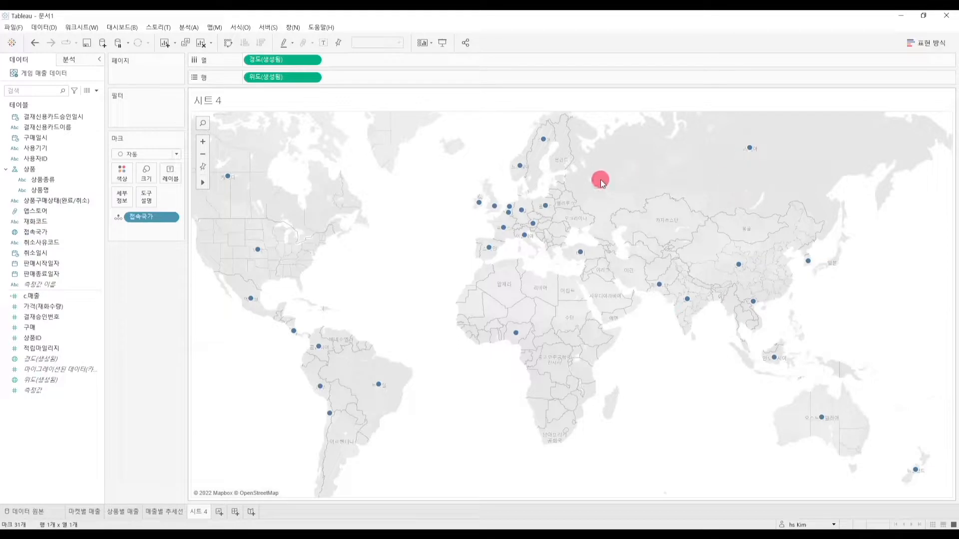
pyautogui.moveTo(539, 231)
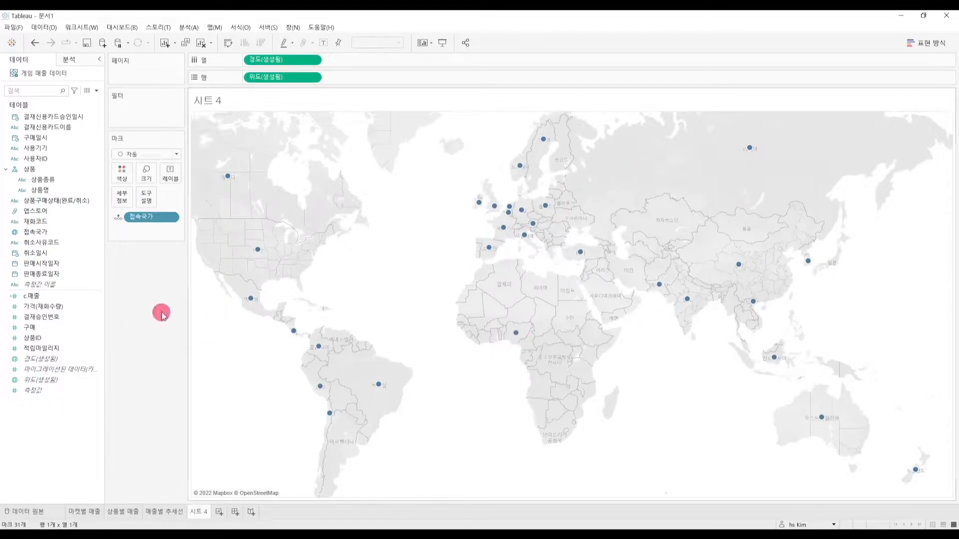
# Step: Color the countries on the map by c.매출 and label them with the same c.매출 sum
pyautogui.moveTo(54, 300); pyautogui.dragTo(121, 175)
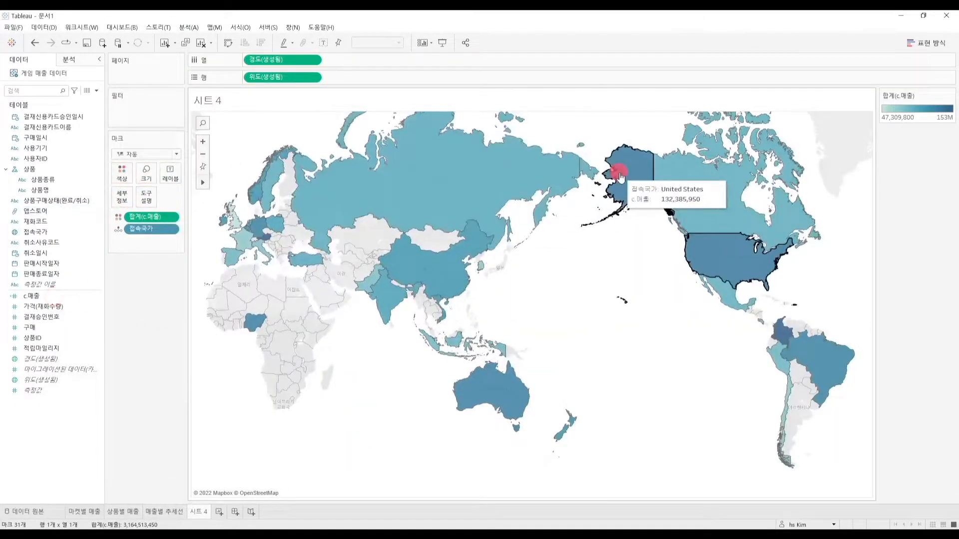
pyautogui.click(787, 331)
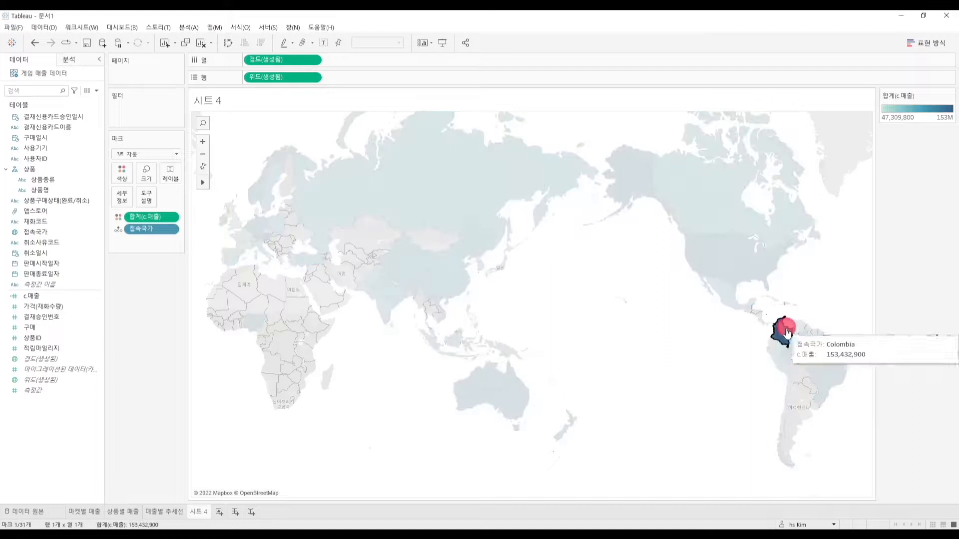
pyautogui.click(513, 319)
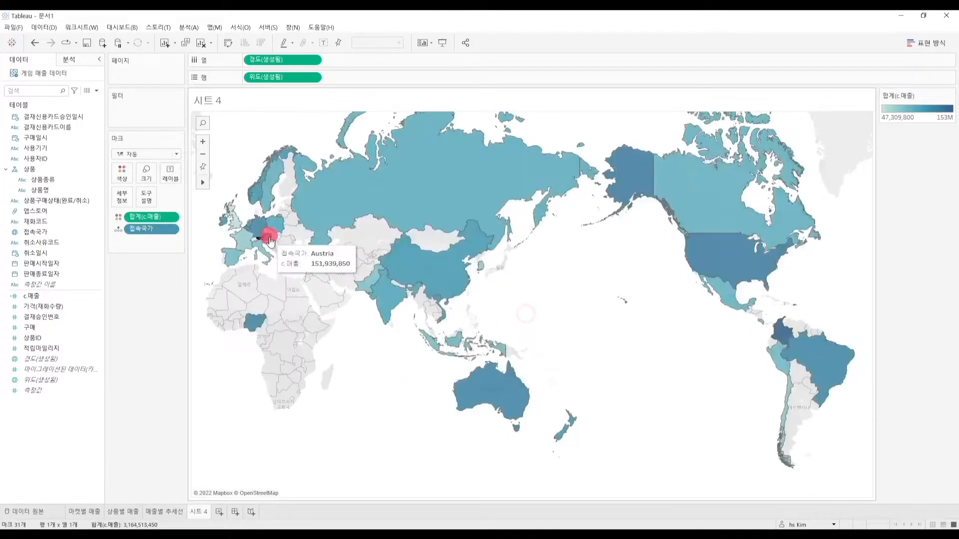
pyautogui.moveTo(157, 219); pyautogui.dragTo(175, 177)
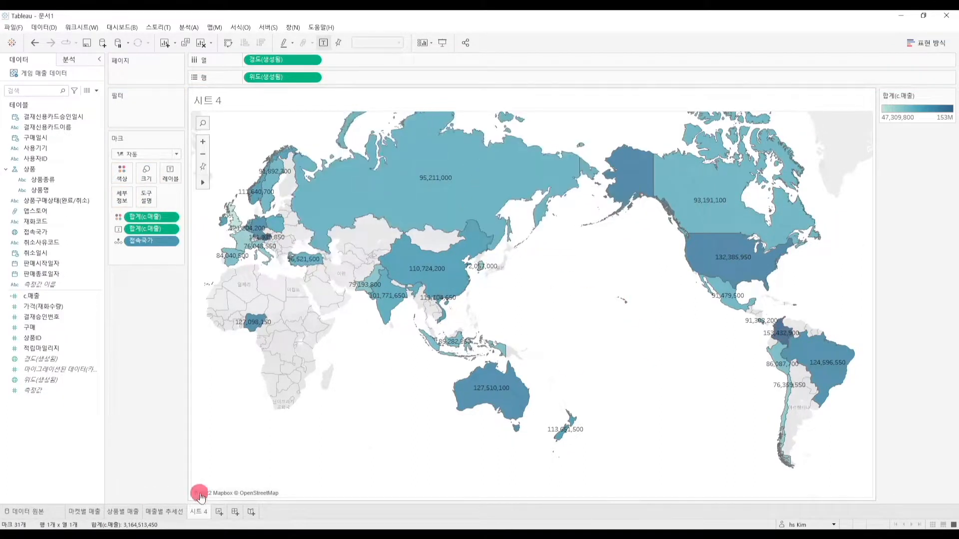
# Step: Rename the map worksheet as 국가별 매출
pyautogui.doubleClick(200, 512)
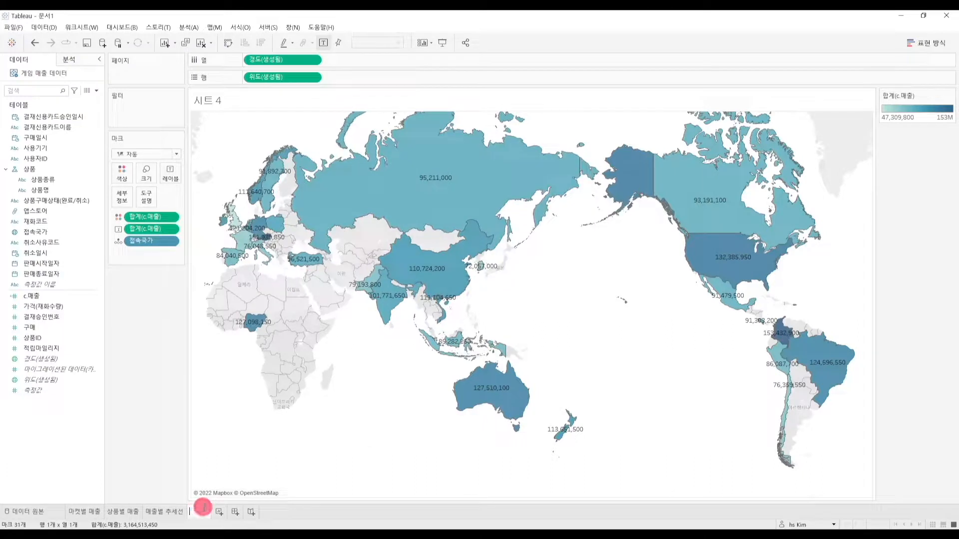
pyautogui.write('국가별 매출')
pyautogui.press('Return')
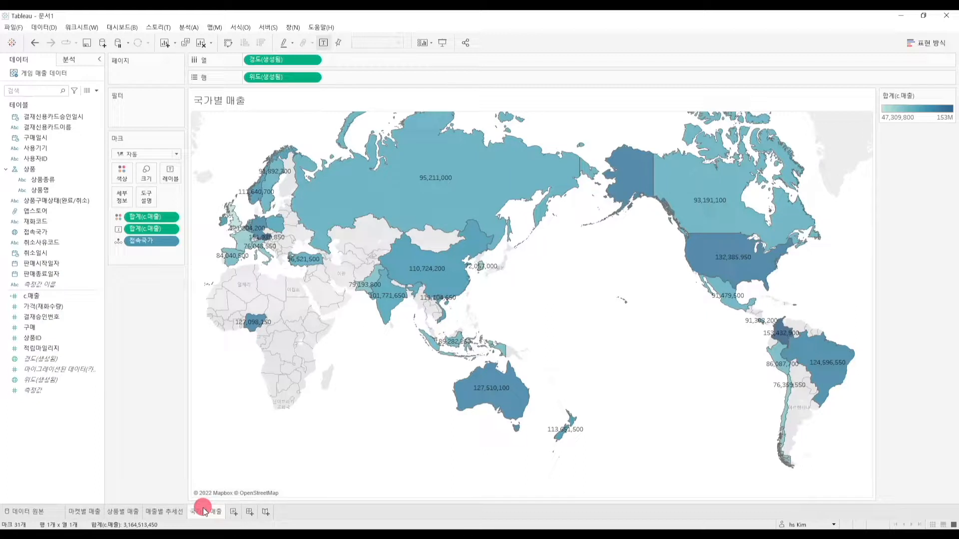
# Step: Add a new worksheet and connect the workbook to the published data source 게임 운영데이터
pyautogui.click(235, 515)
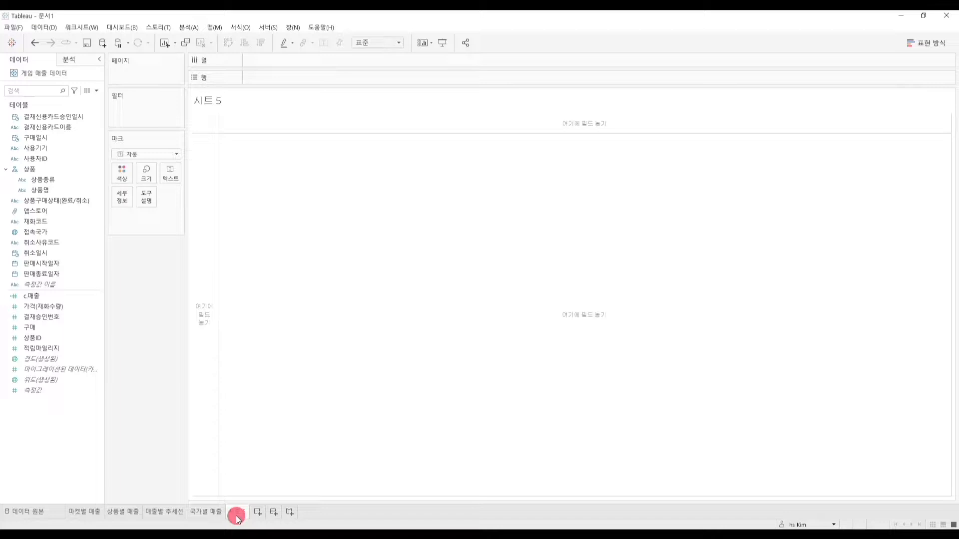
pyautogui.click(102, 42)
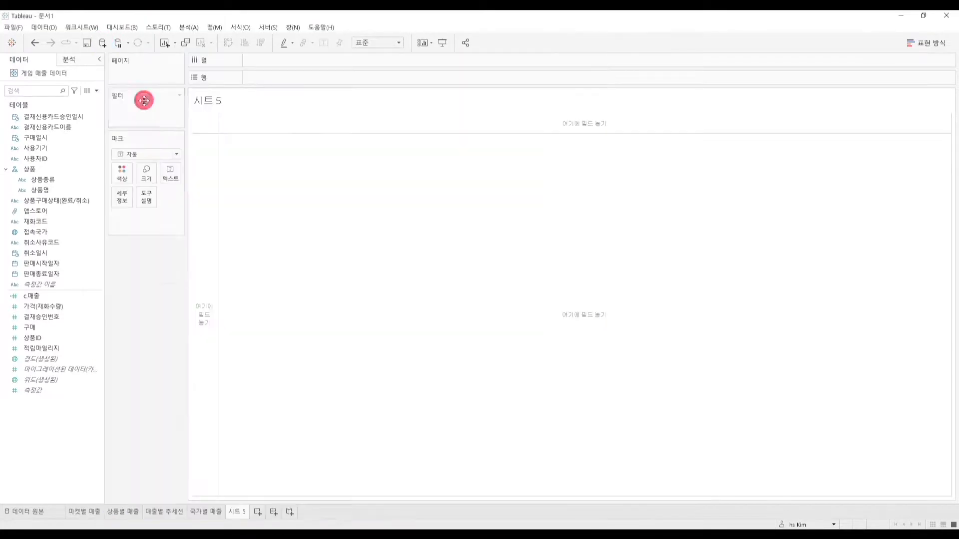
pyautogui.click(144, 101)
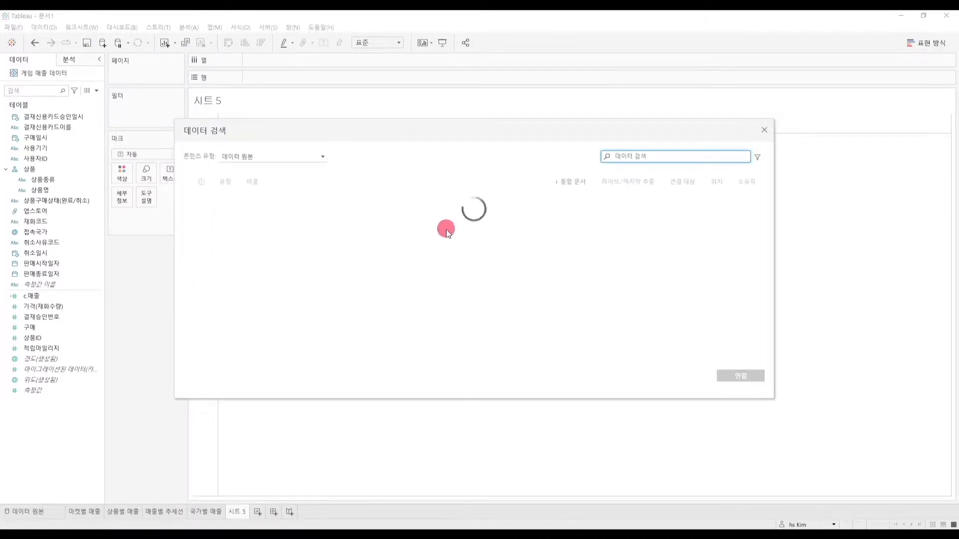
pyautogui.scroll(-3, 458, 241)
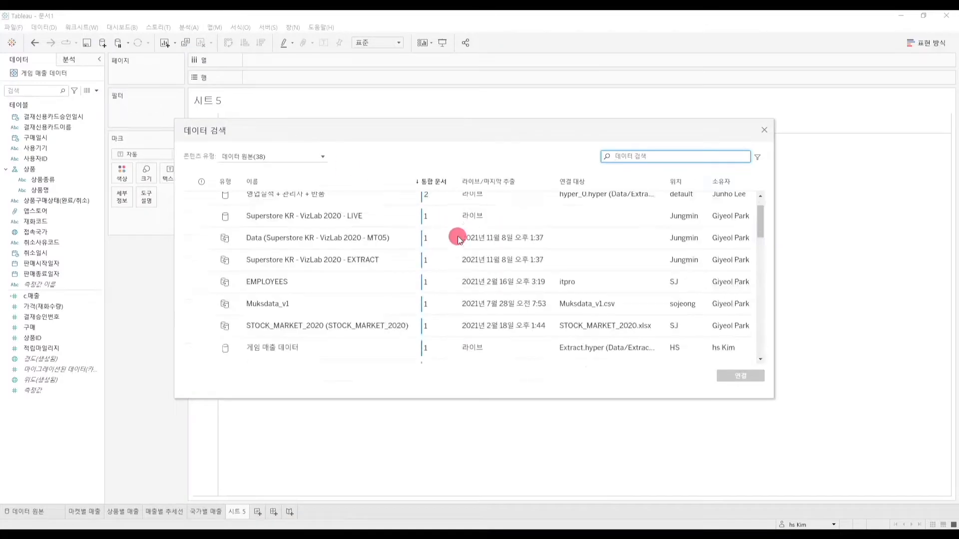
pyautogui.click(364, 279)
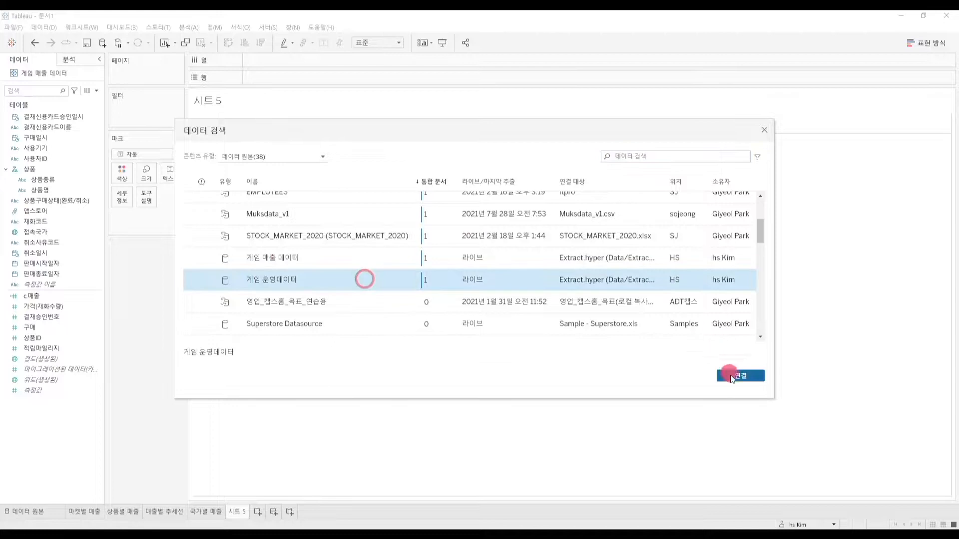
pyautogui.click(739, 377)
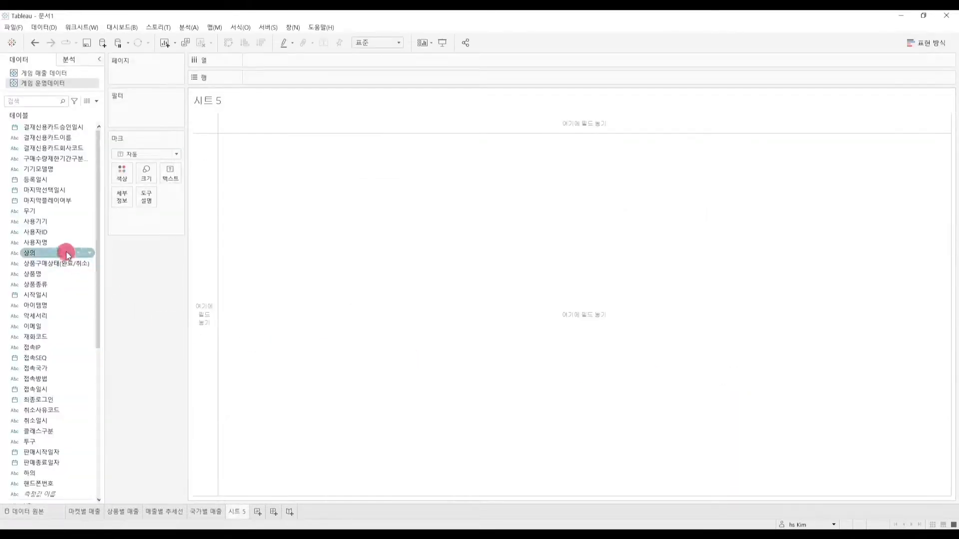
# Step: Look through the 게임 운영데이터 fields and place 시작일시 on the columns as a continuous month
pyautogui.scroll(-1, 77, 244)
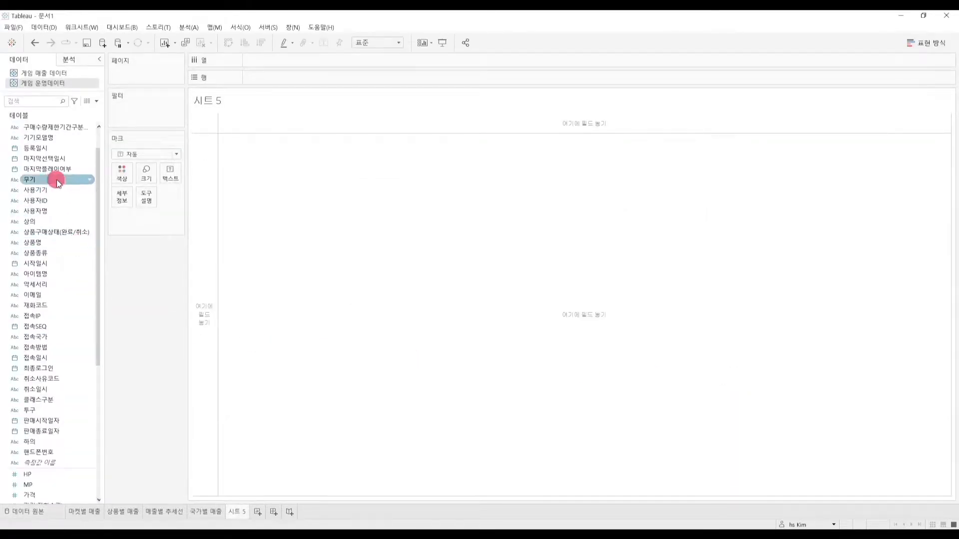
pyautogui.scroll(-4, 65, 230)
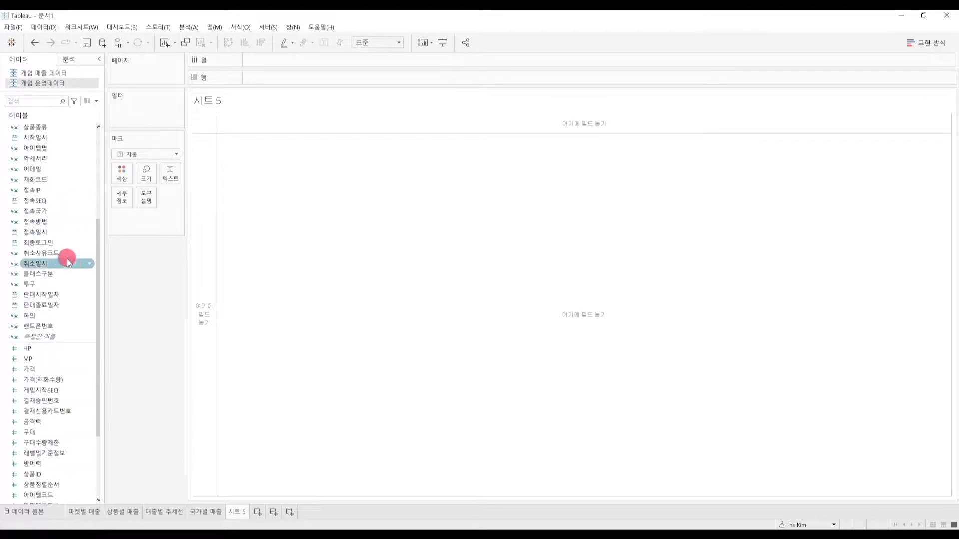
pyautogui.scroll(-3, 58, 282)
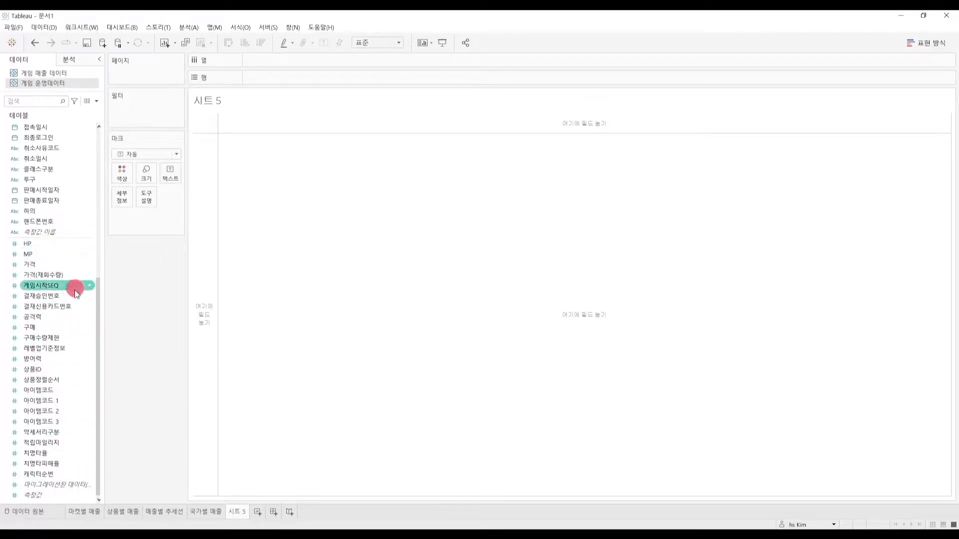
pyautogui.scroll(1, 64, 305)
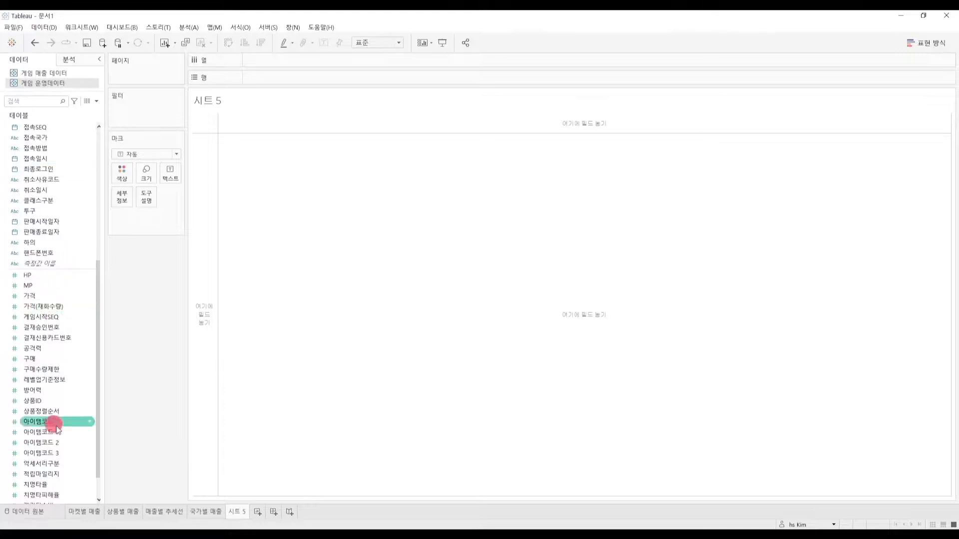
pyautogui.scroll(2, 75, 175)
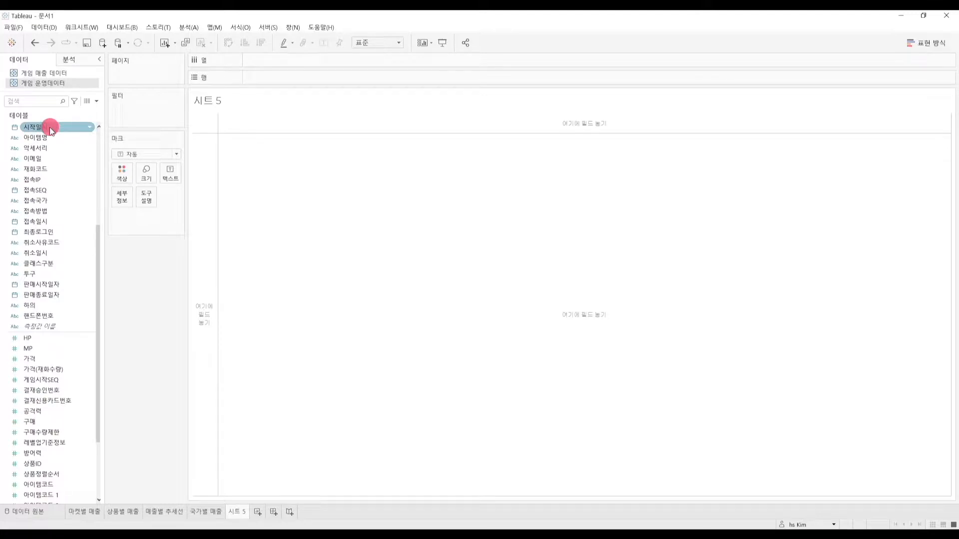
pyautogui.moveTo(57, 128); pyautogui.dragTo(274, 60)
pyautogui.click(456, 325)
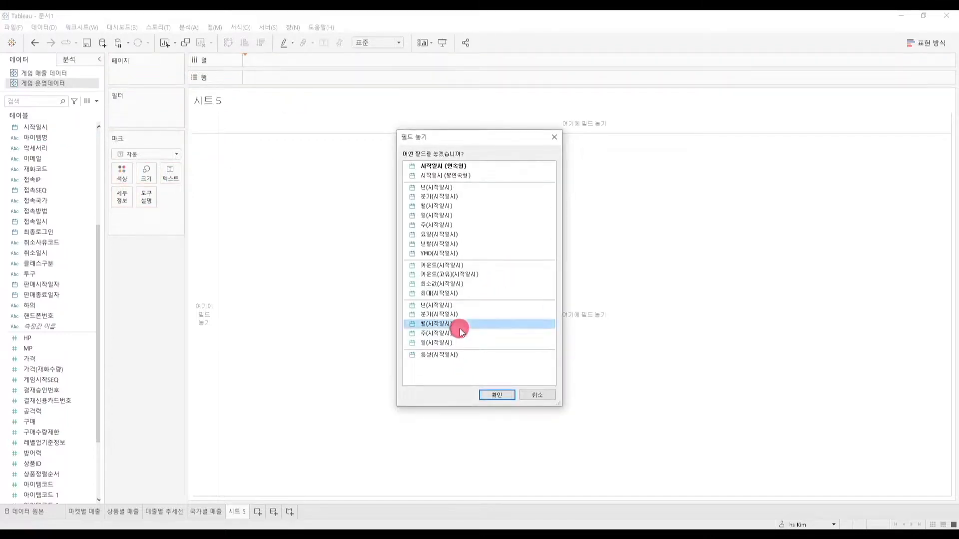
pyautogui.click(497, 395)
# Step: Place 레벨업기준정보 on the rows and change its aggregation to average (평균)
pyautogui.scroll(-2, 60, 326)
pyautogui.scroll(-3, 60, 325)
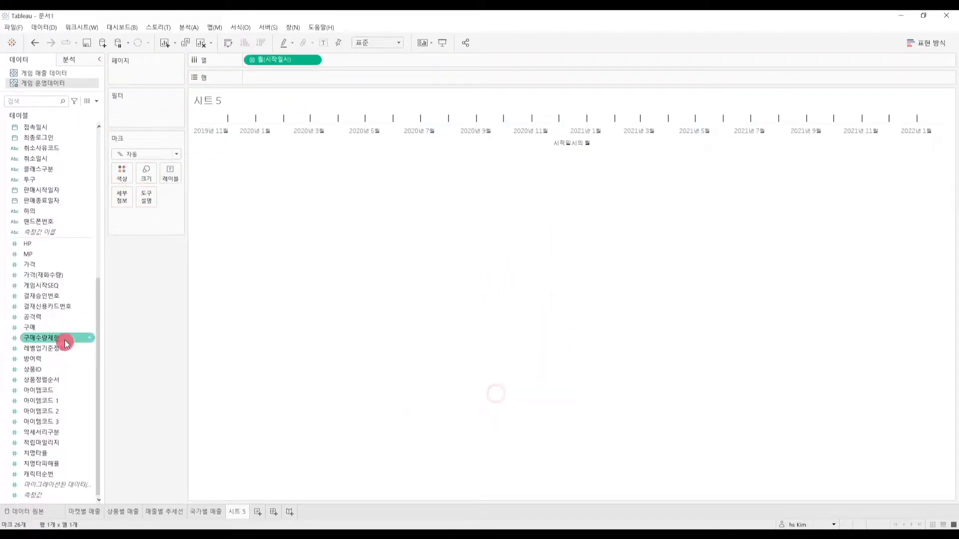
pyautogui.moveTo(67, 347); pyautogui.dragTo(304, 80)
pyautogui.rightClick(294, 77)
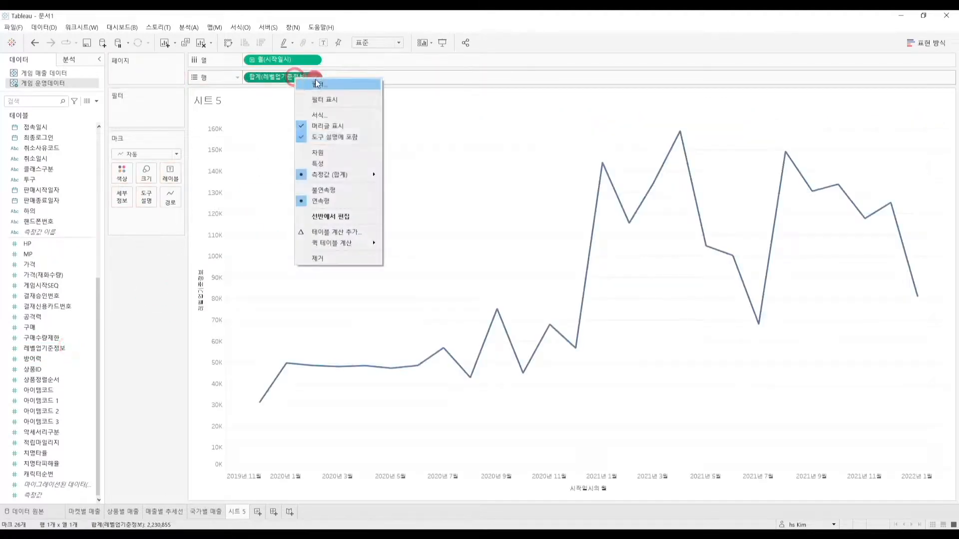
pyautogui.moveTo(334, 172)
pyautogui.click(411, 187)
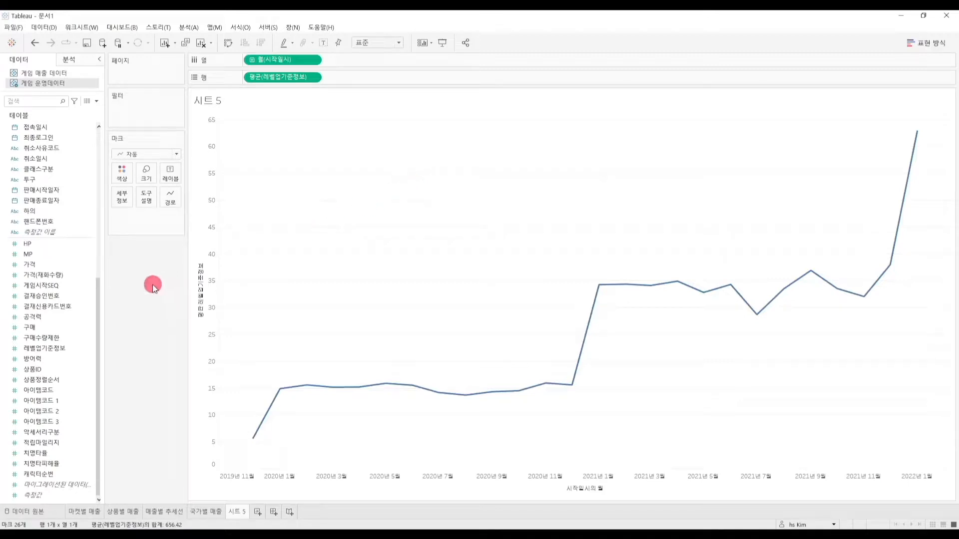
# Step: Examine the average level line at its first month, December 2020 and January 2021
pyautogui.click(253, 439)
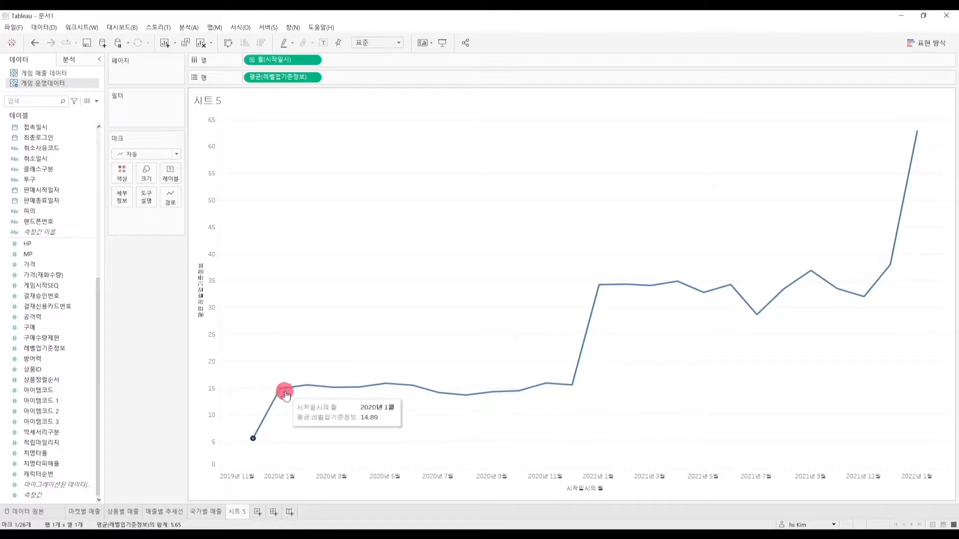
pyautogui.click(572, 388)
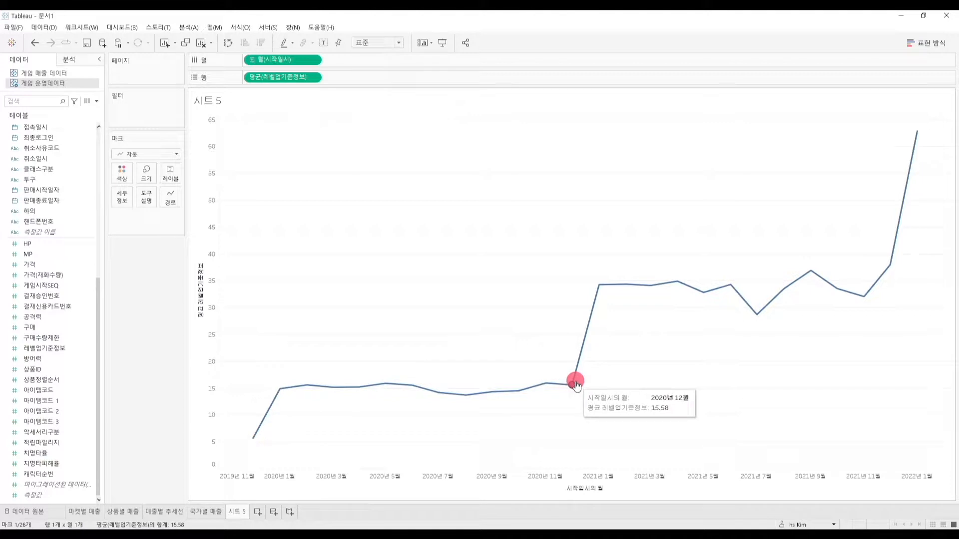
pyautogui.click(601, 290)
pyautogui.moveTo(600, 292)
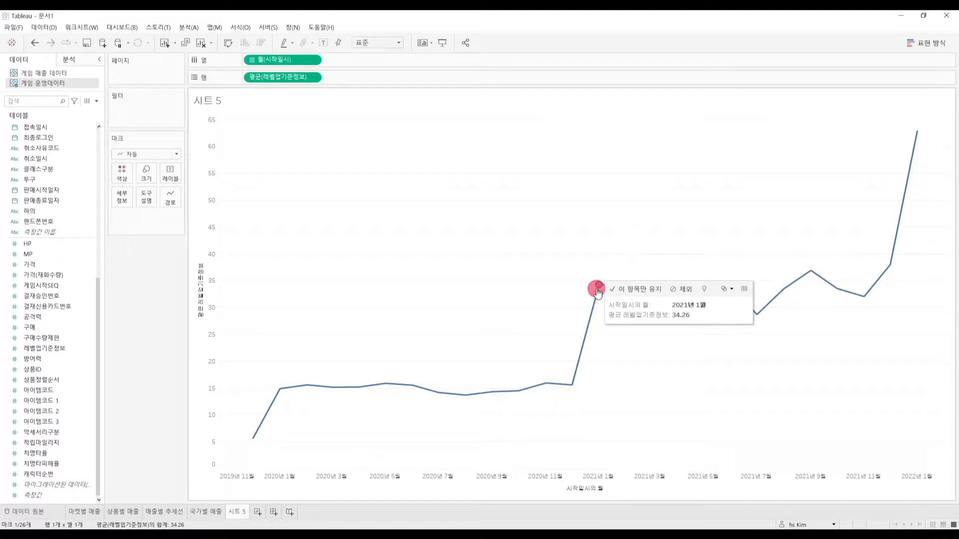
pyautogui.click(603, 212)
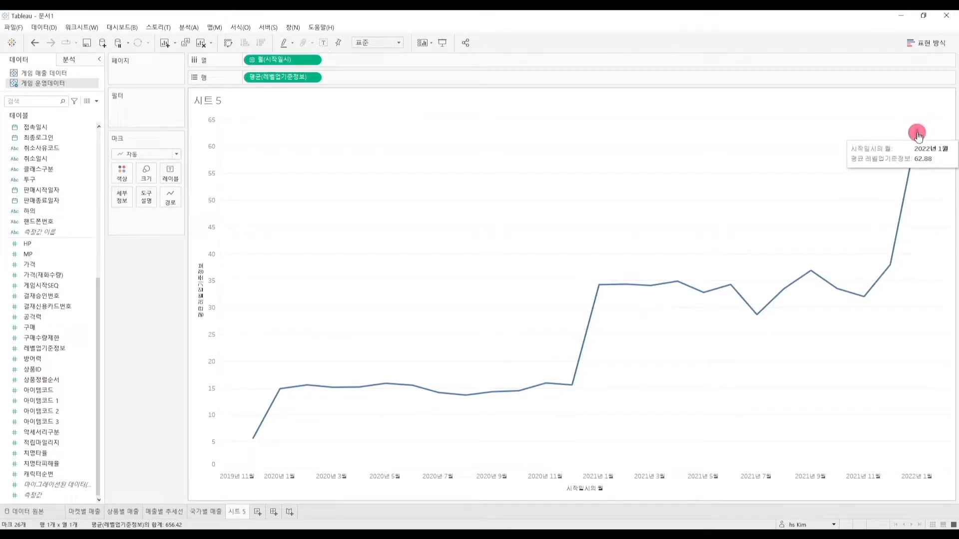
# Step: Color the average level lines by 클래스구분 and check individual monthly points
pyautogui.scroll(1, 70, 280)
pyautogui.scroll(2, 69, 283)
pyautogui.moveTo(70, 269); pyautogui.dragTo(120, 179)
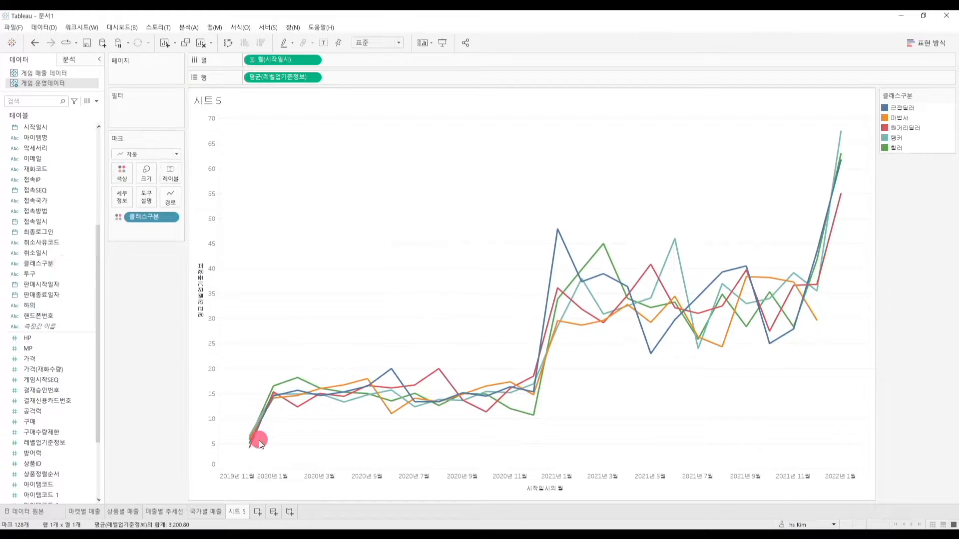
pyautogui.moveTo(295, 398)
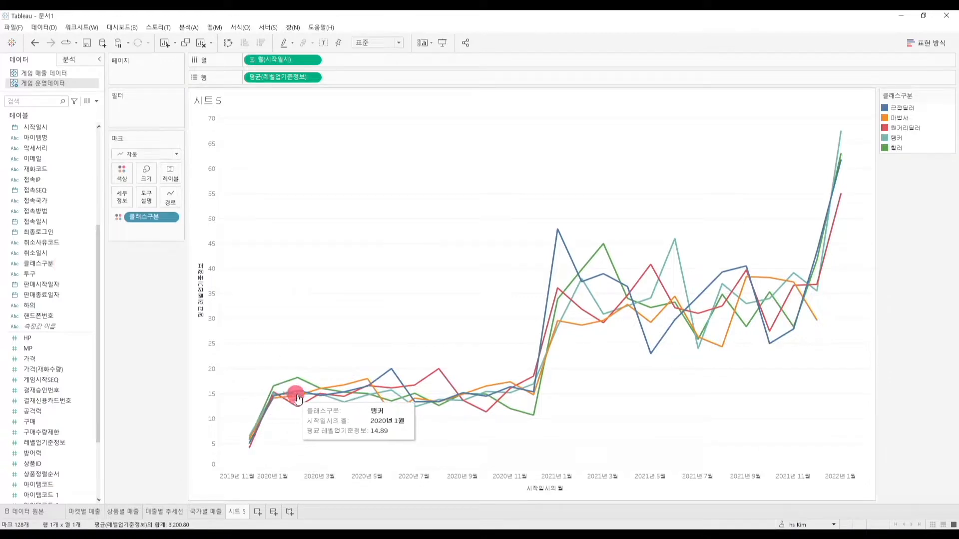
pyautogui.moveTo(370, 386)
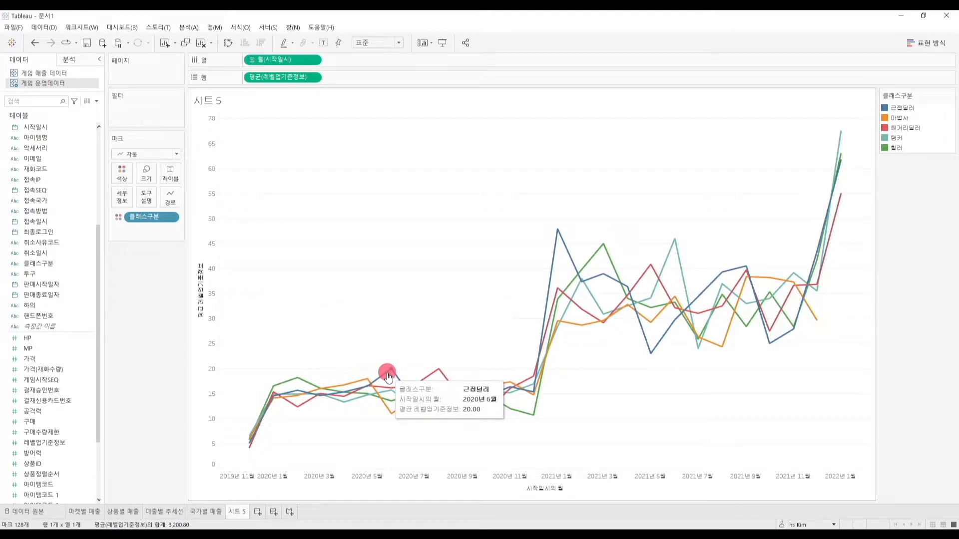
# Step: Rename the average level worksheet as 유저 평균레벨
pyautogui.doubleClick(239, 512)
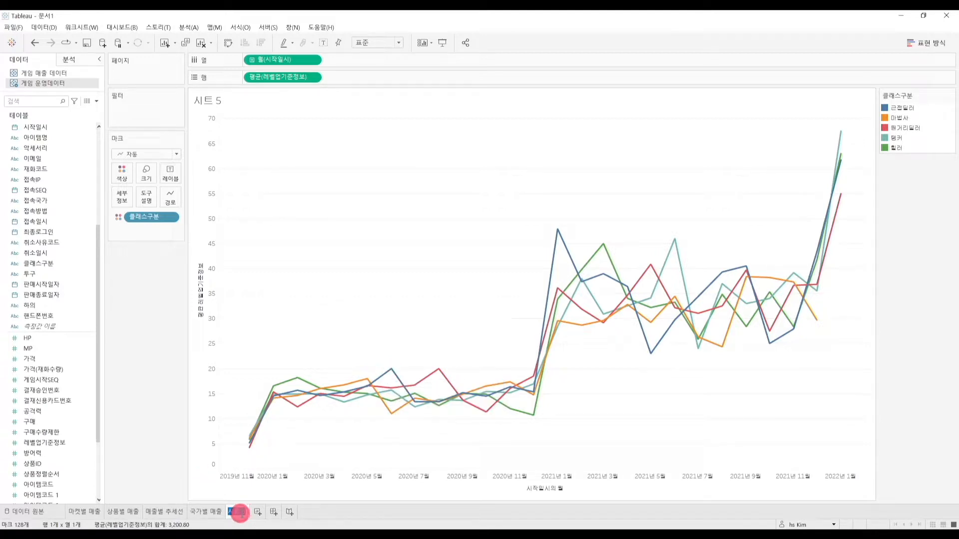
pyautogui.write('유저 평균')
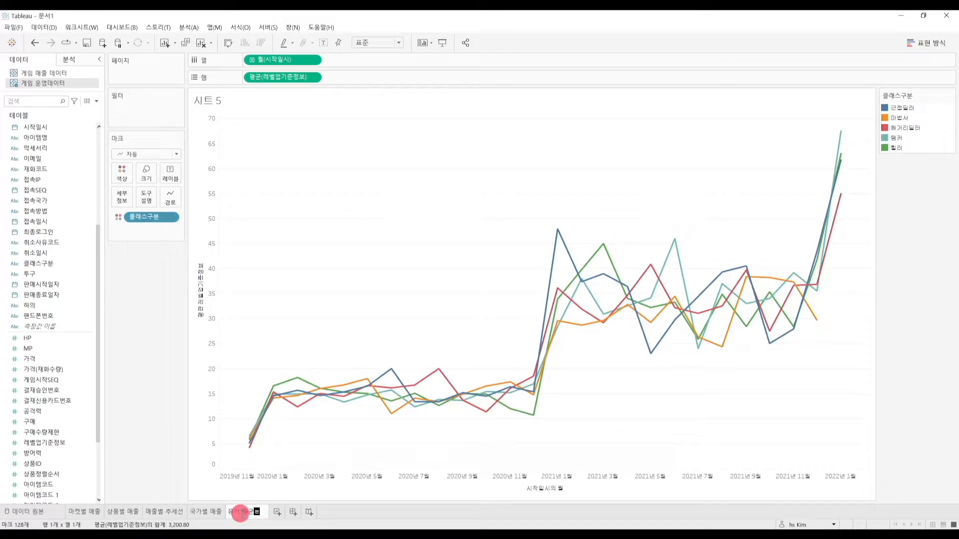
pyautogui.write('레벨')
pyautogui.press('Return')
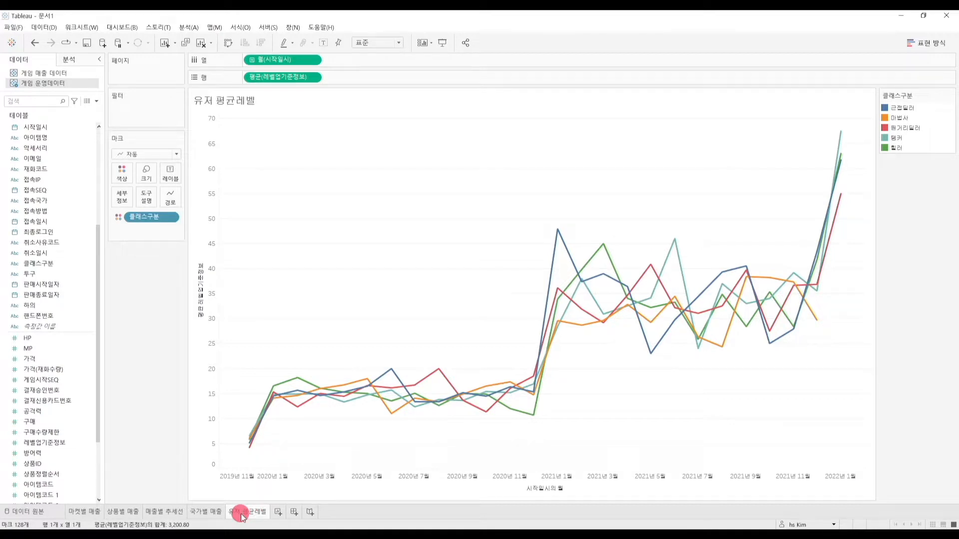
# Step: Add a new dashboard and set its size to automatic (자동)
pyautogui.click(292, 511)
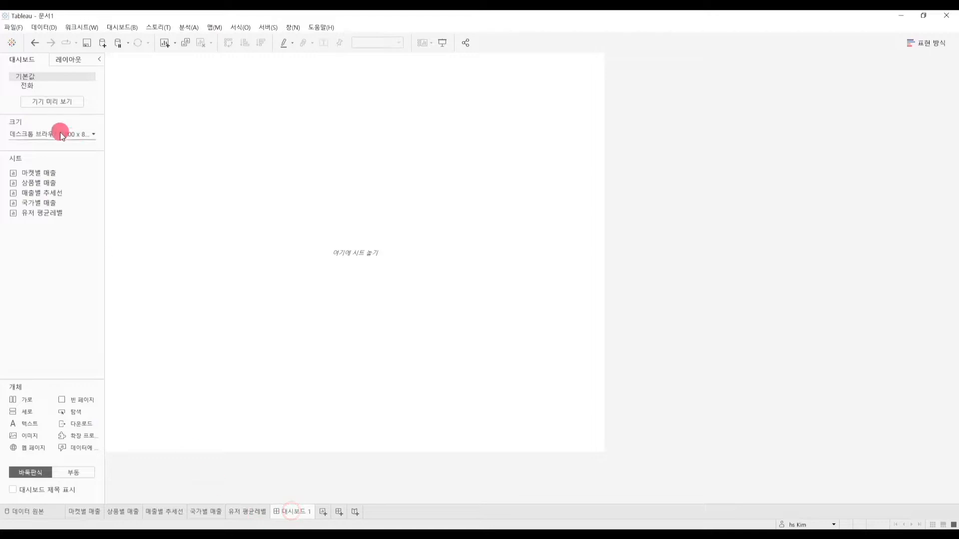
pyautogui.click(60, 132)
pyautogui.click(61, 150)
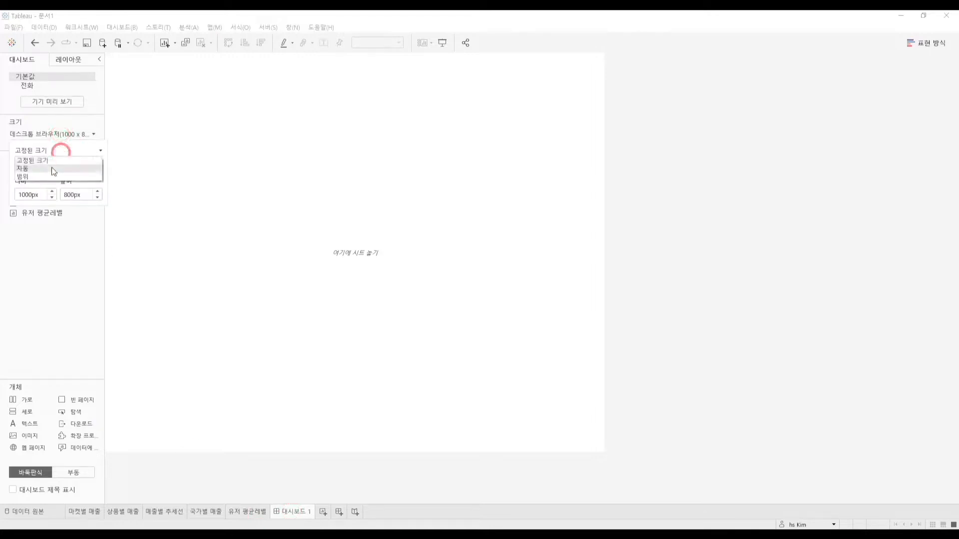
pyautogui.click(52, 168)
pyautogui.click(37, 272)
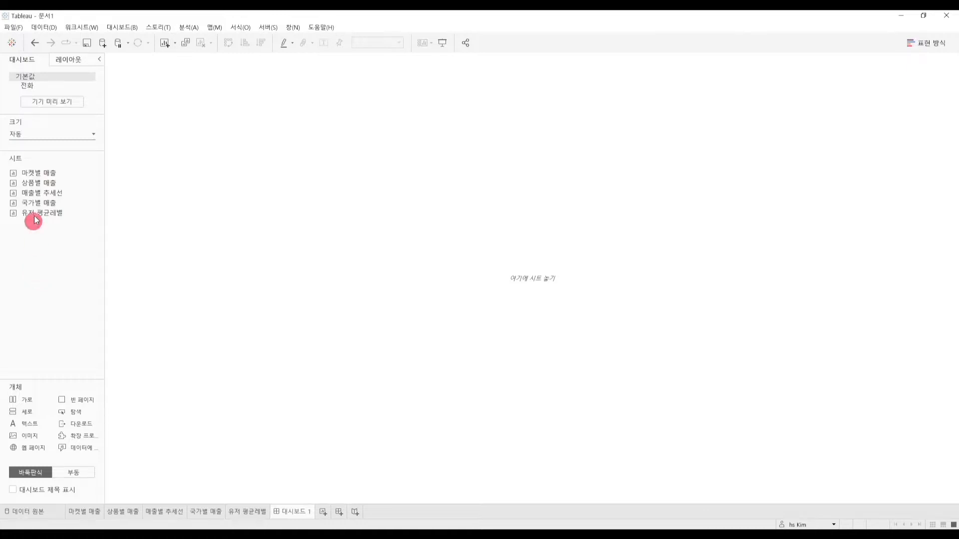
# Step: Place 마켓별 매출 and 상품별 매출 in the dashboard's upper row, 유저 평균레벨 in the middle, and 국가별 매출 and 매출별 추세선 in the lower row
pyautogui.moveTo(35, 174); pyautogui.dragTo(175, 164)
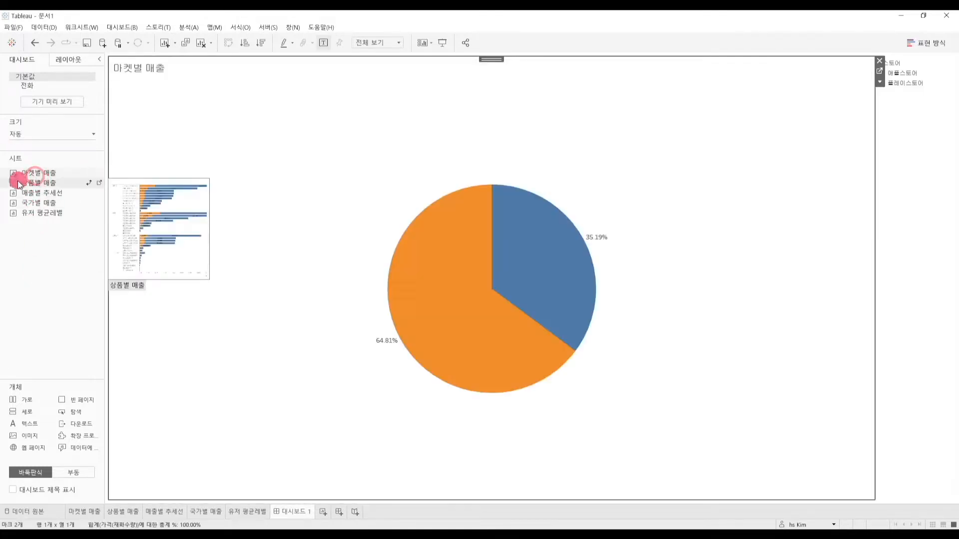
pyautogui.moveTo(29, 183); pyautogui.dragTo(712, 424)
pyautogui.moveTo(30, 202); pyautogui.dragTo(511, 280)
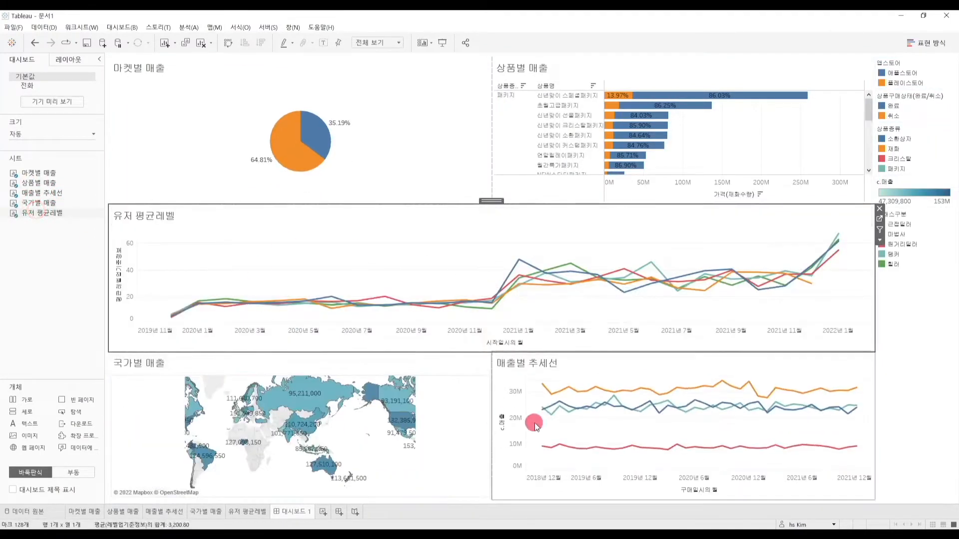
# Step: Use the 국가별 매출 and 상품별 매출 sheets as dashboard filters and filter the dashboard by Australia on the map
pyautogui.click(473, 386)
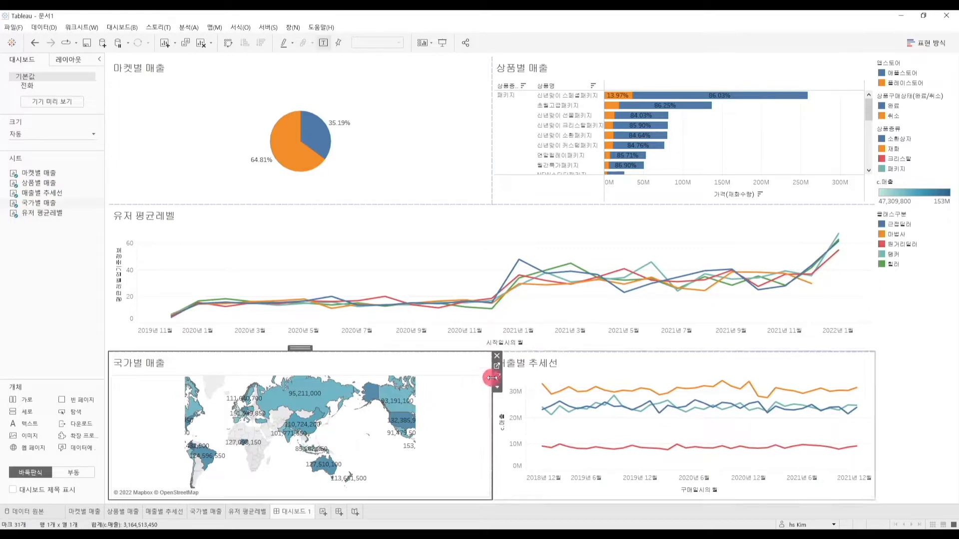
pyautogui.click(794, 137)
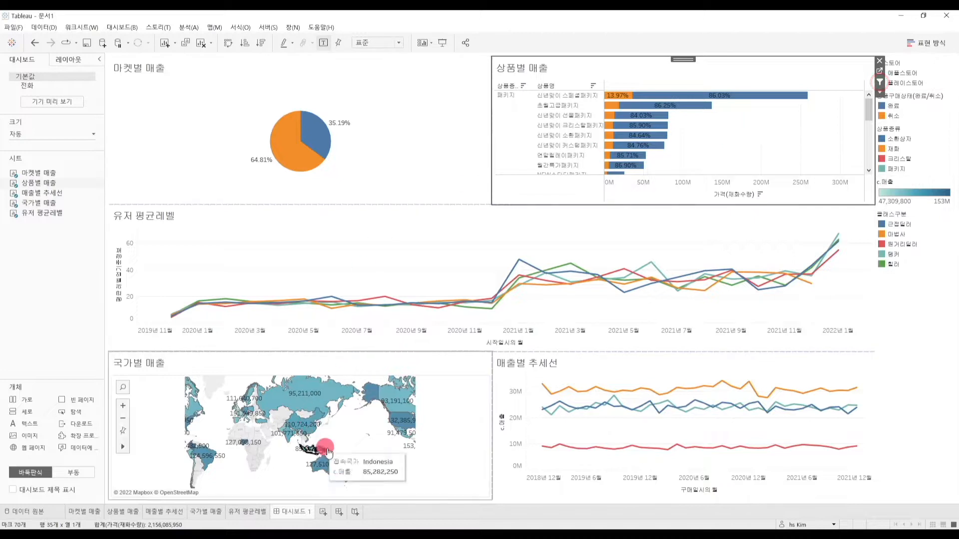
pyautogui.click(328, 470)
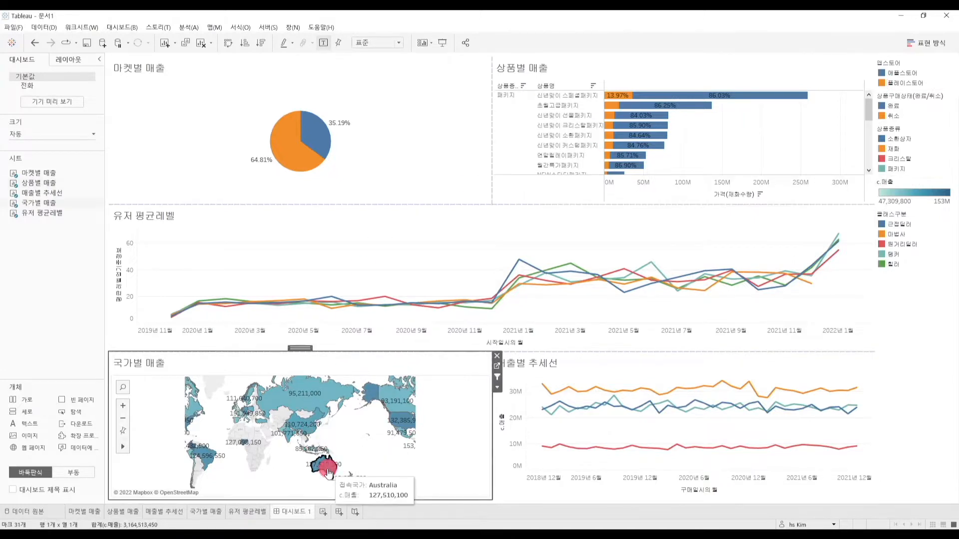
pyautogui.click(327, 469)
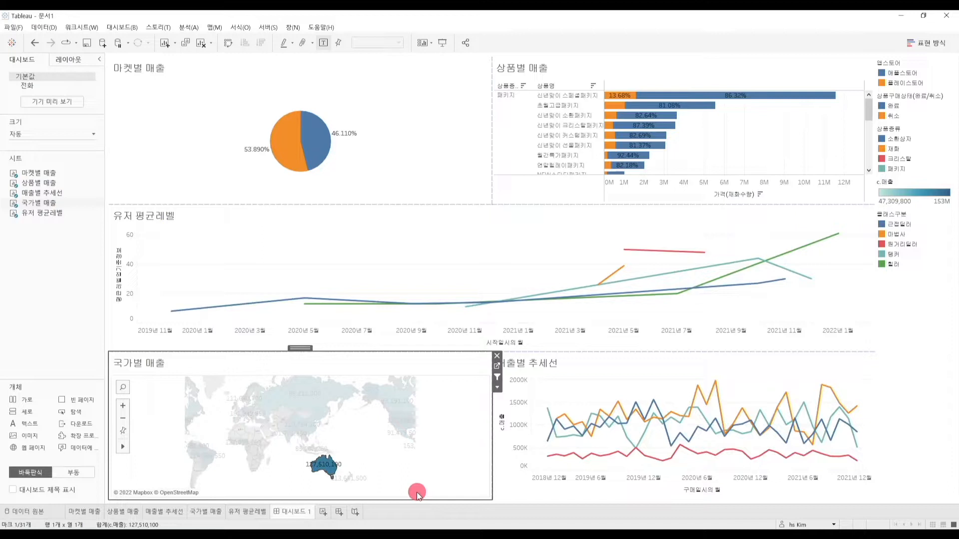
# Step: Publish the workbook to the HS project on Tableau Online under the name 게임데이터
pyautogui.click(266, 27)
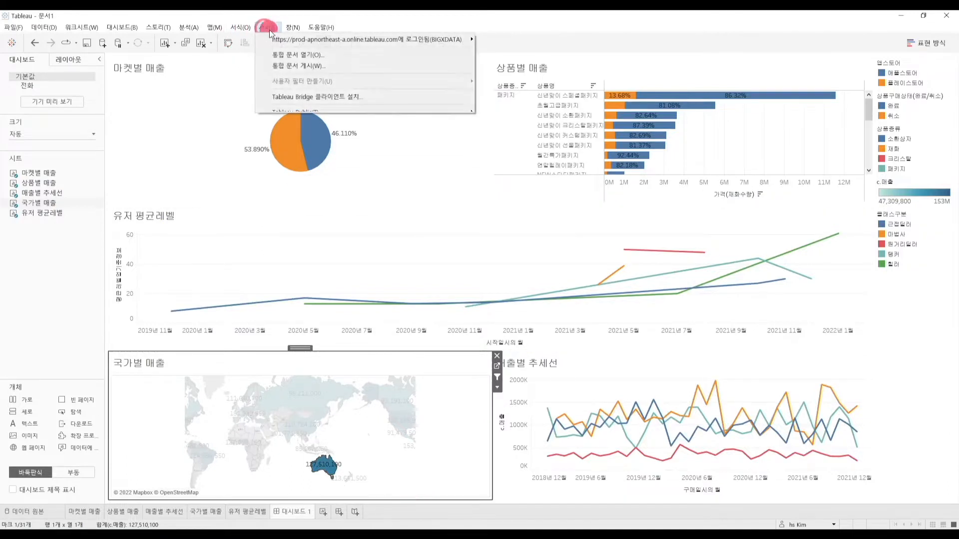
pyautogui.click(306, 71)
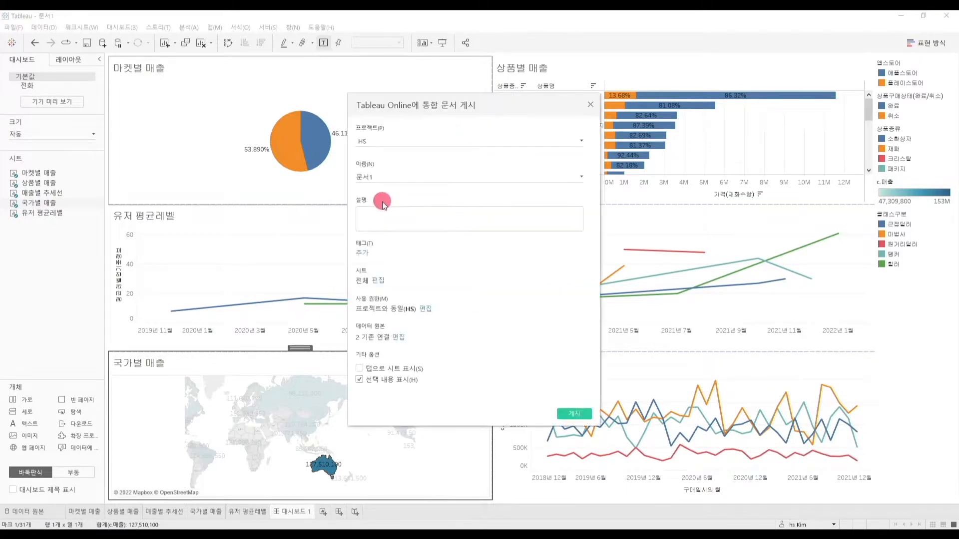
pyautogui.click(425, 180)
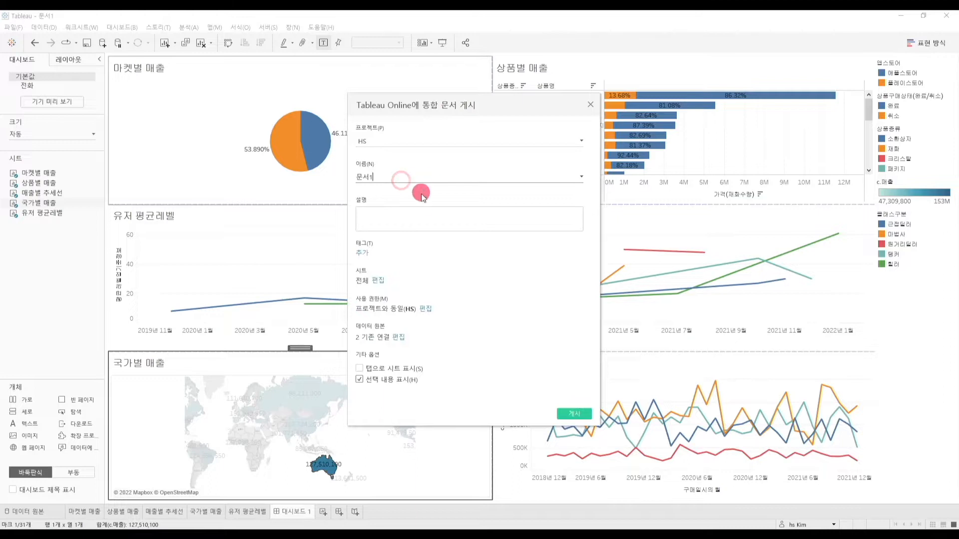
pyautogui.press('BackSpace')
pyautogui.press('BackSpace')
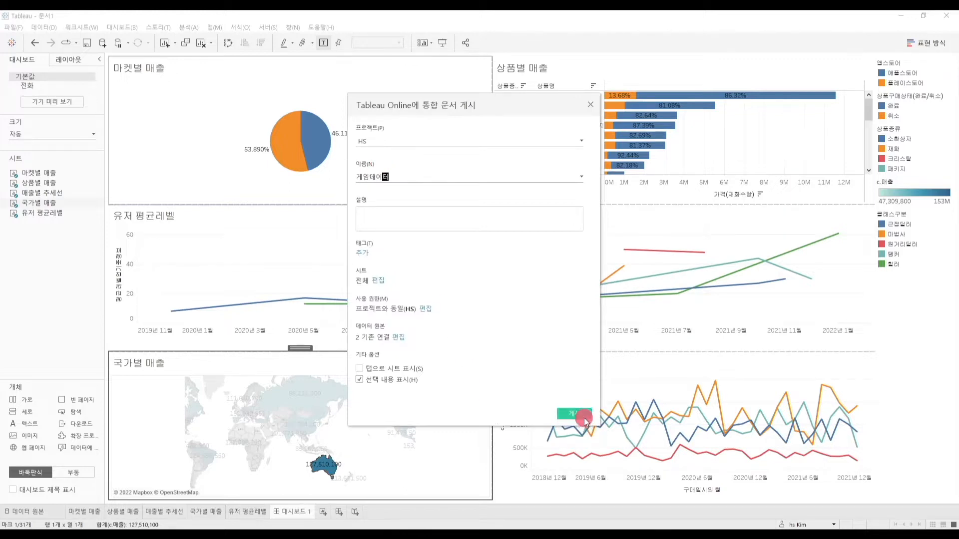
pyautogui.click(584, 418)
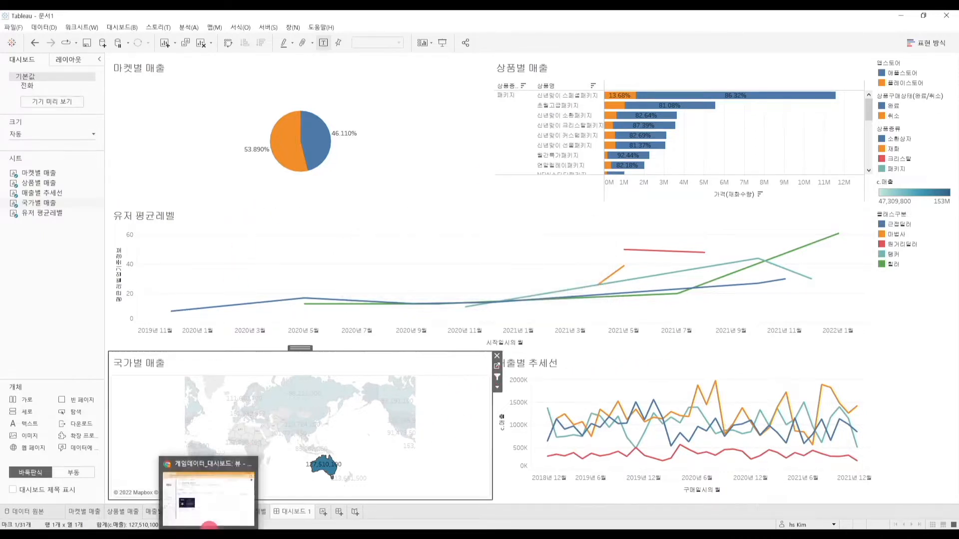
# Step: Switch to the browser showing the published 게임데이터 workbook and dismiss the publishing-complete notice
pyautogui.click(209, 527)
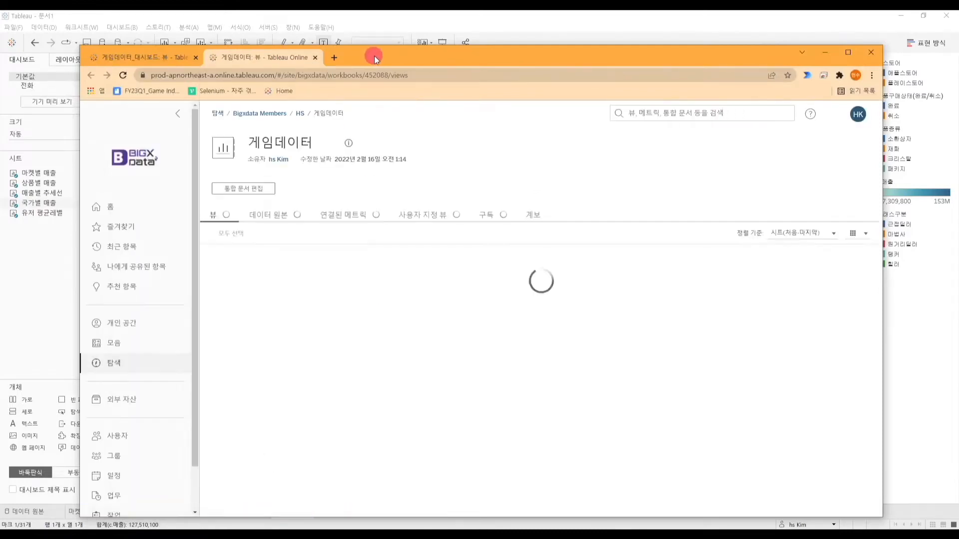
pyautogui.moveTo(375, 59); pyautogui.dragTo(372, 43)
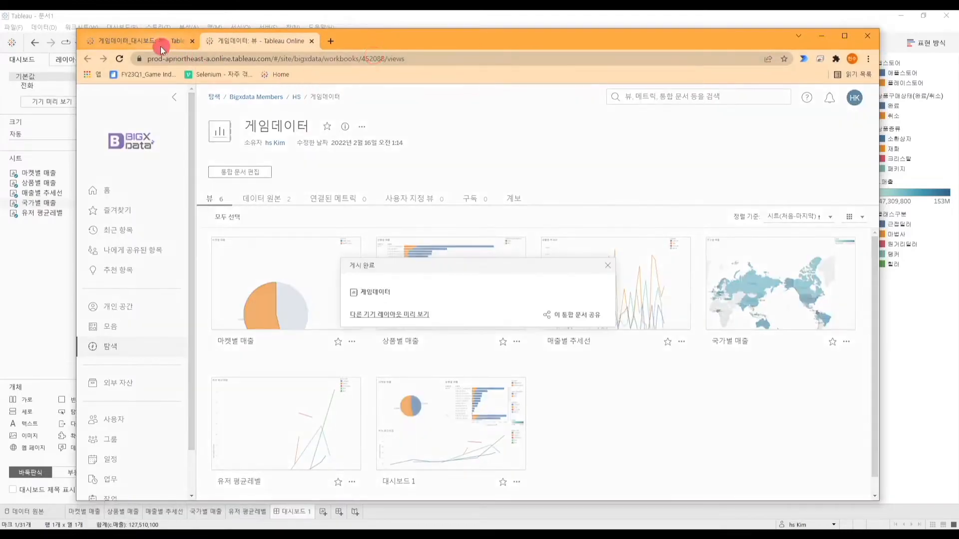
pyautogui.click(608, 266)
# Step: Open the 게임사_대시보드_예시 view of the 게임데이터_대시보드 workbook and maximize the browser window
pyautogui.click(128, 46)
pyautogui.click(302, 301)
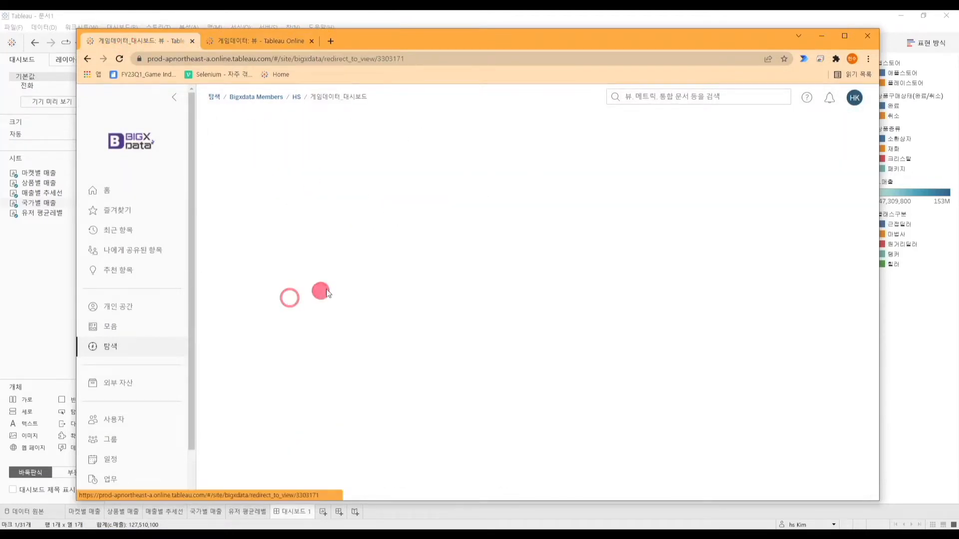
pyautogui.doubleClick(471, 38)
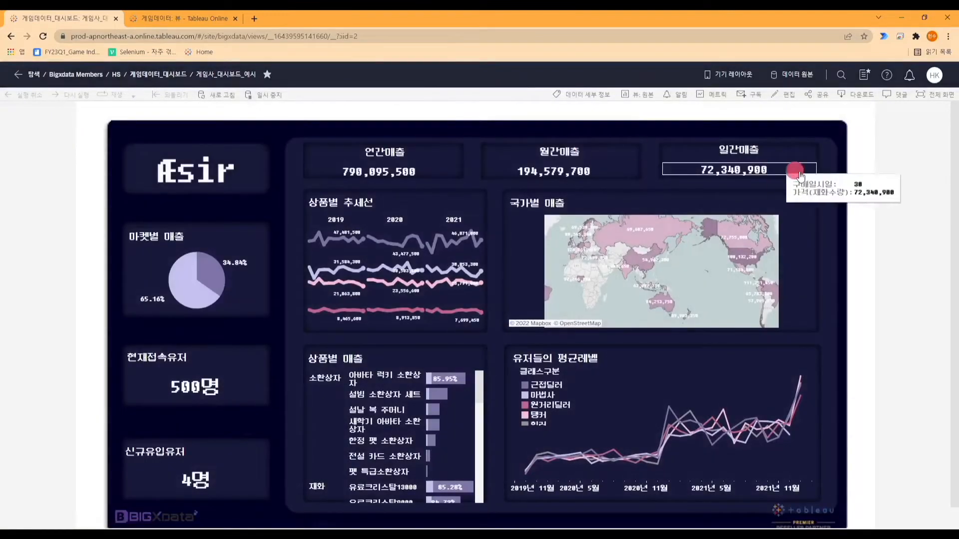
# Step: Review the example dashboard's figures and charts, filtering it by Australia on the 국가별 매출 map
pyautogui.scroll(-1, 880, 182)
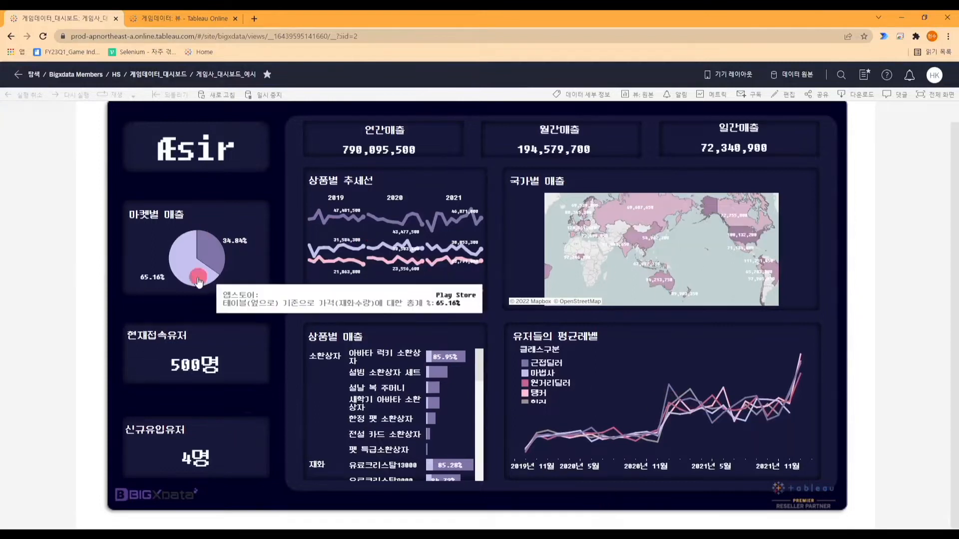
pyautogui.moveTo(144, 359)
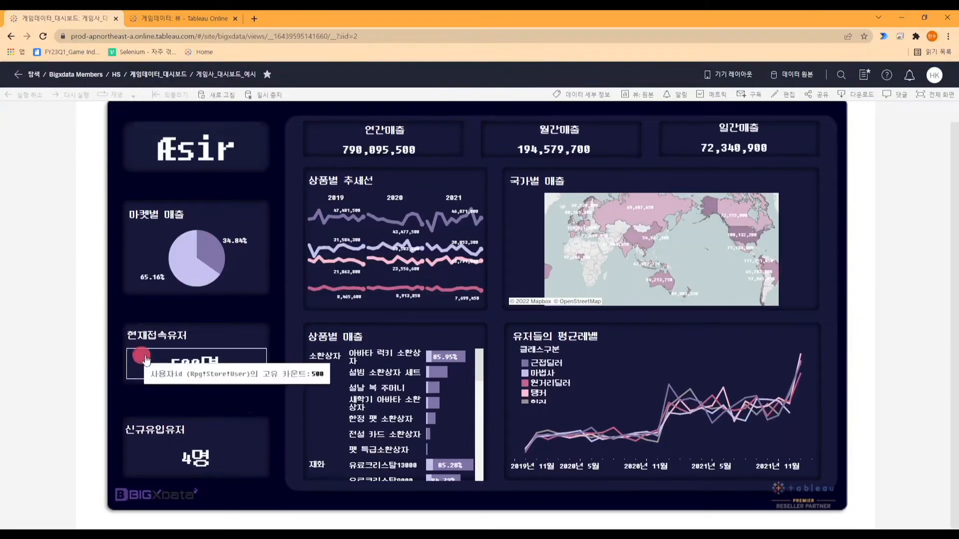
pyautogui.click(652, 286)
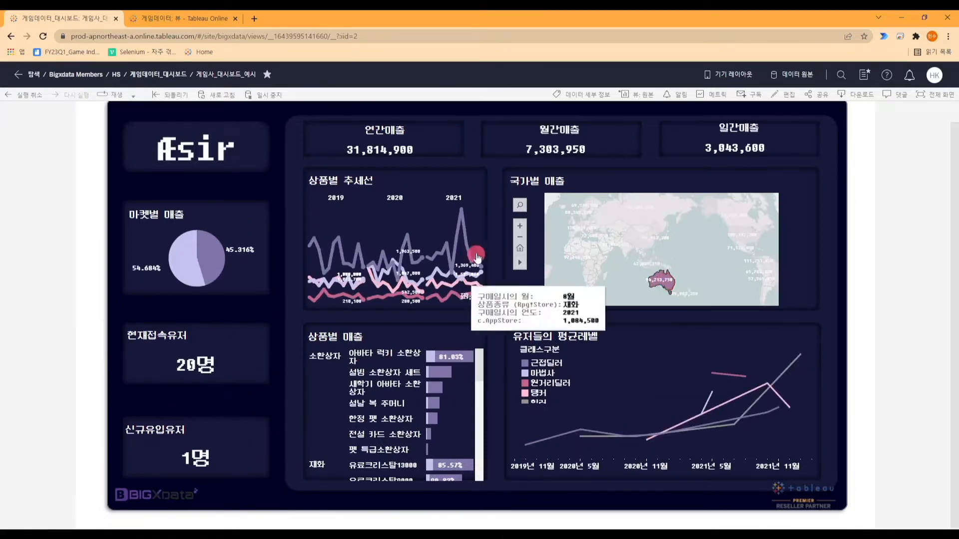
pyautogui.moveTo(407, 153)
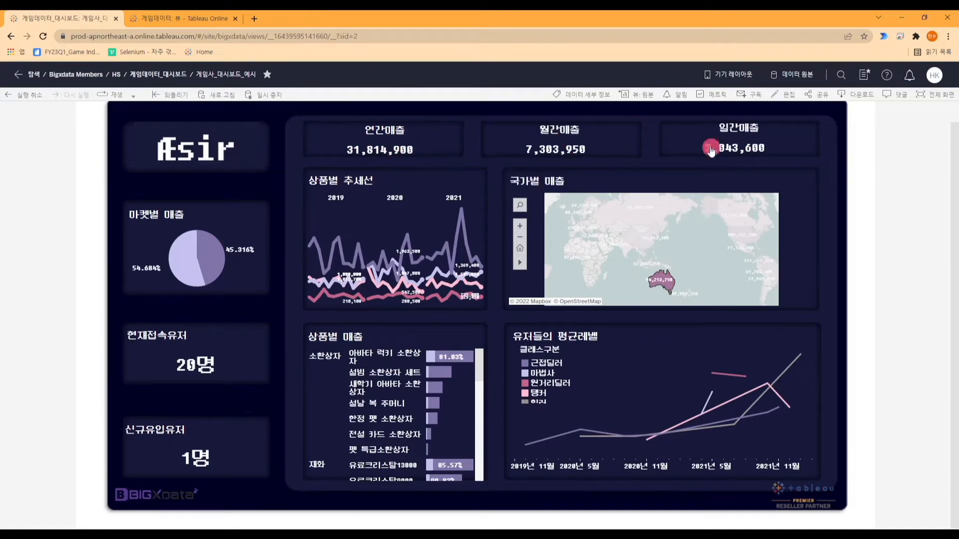
pyautogui.moveTo(667, 289)
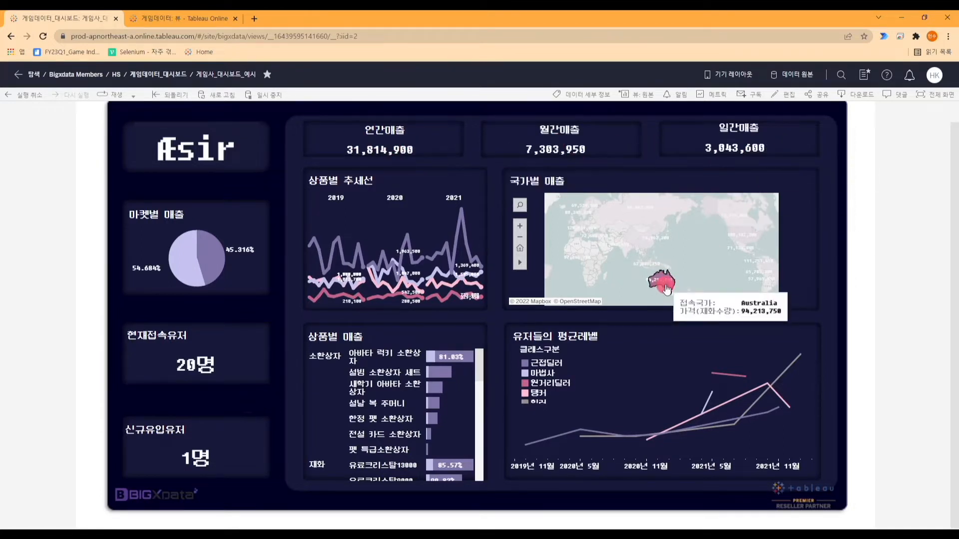
pyautogui.moveTo(553, 444)
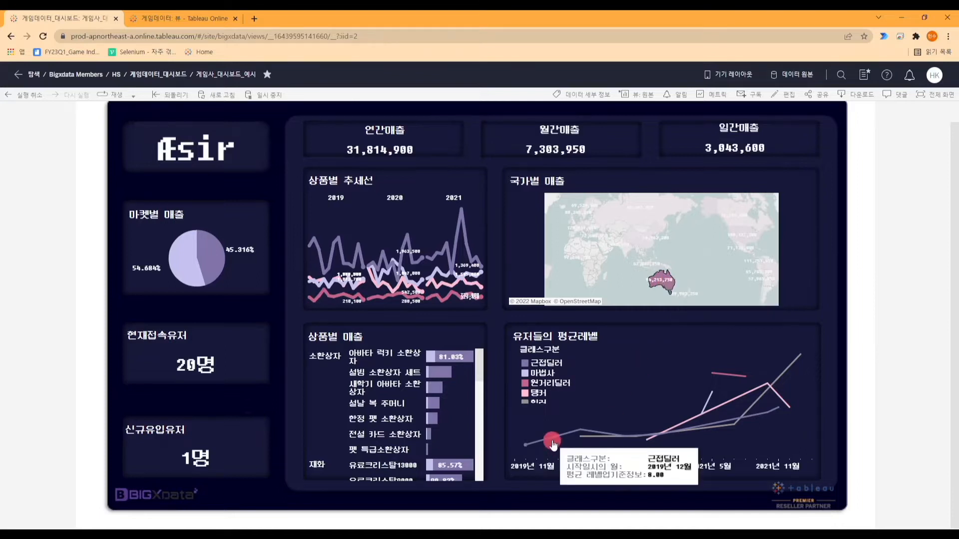
pyautogui.moveTo(777, 379)
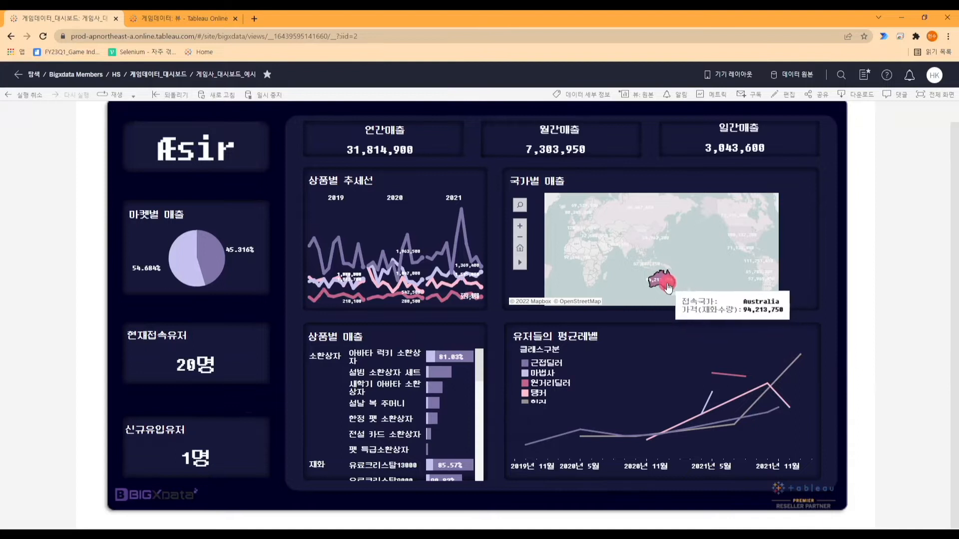
# Step: Clear the Australia filter from the dashboard, and check the alert options with the 현재접속유저 figure selected
pyautogui.click(689, 253)
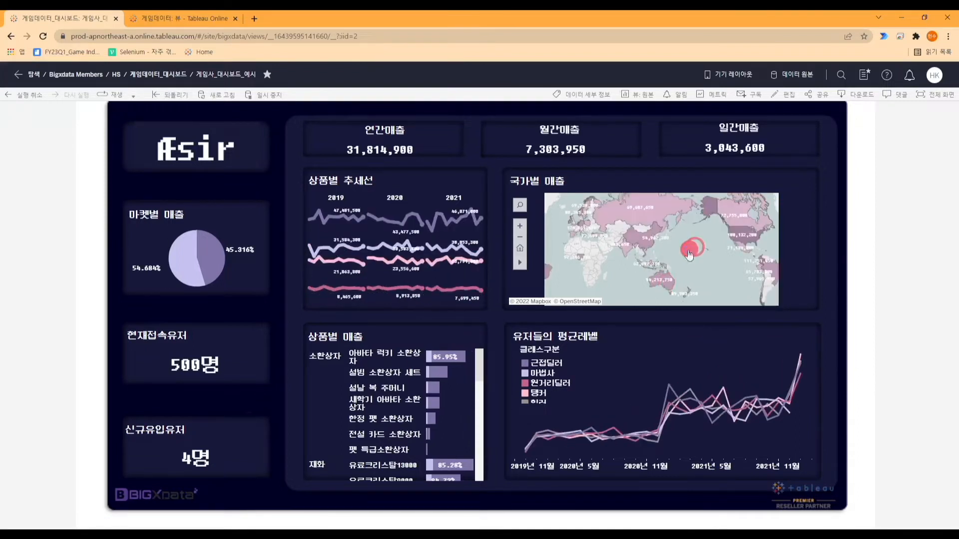
pyautogui.click(758, 139)
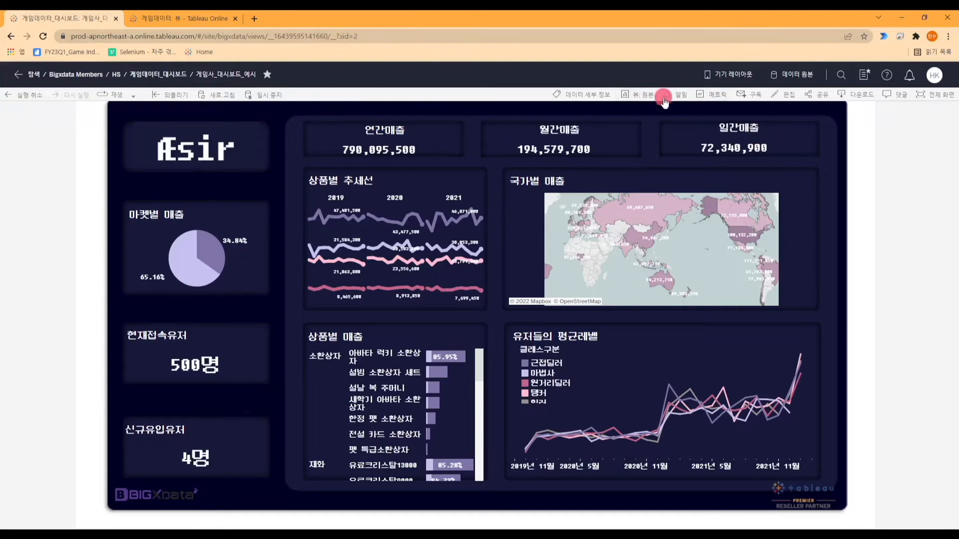
pyautogui.click(204, 367)
pyautogui.click(675, 96)
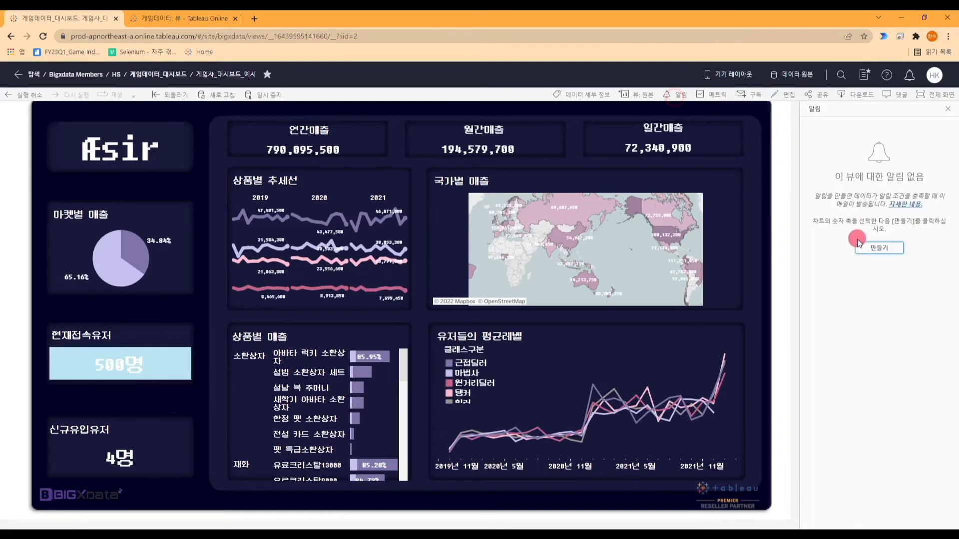
pyautogui.click(948, 112)
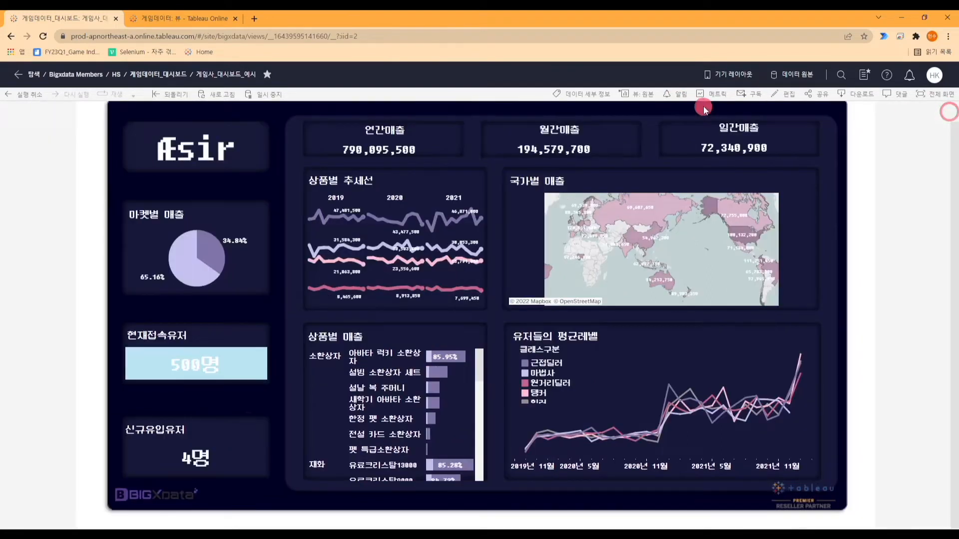
# Step: Examine the subscription options for the dashboard view, including the expanded schedule details, and leave without subscribing
pyautogui.click(745, 94)
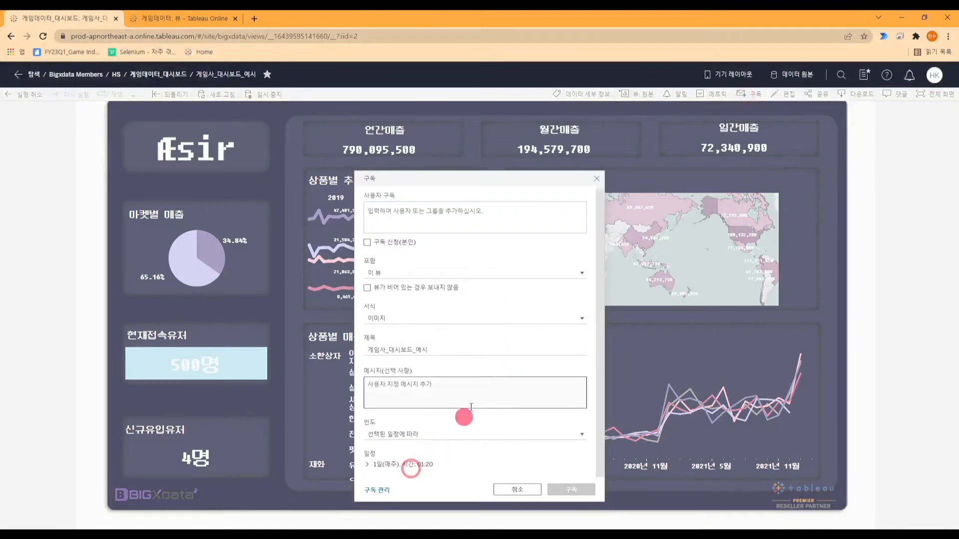
pyautogui.moveTo(503, 179); pyautogui.dragTo(525, 85)
pyautogui.click(418, 384)
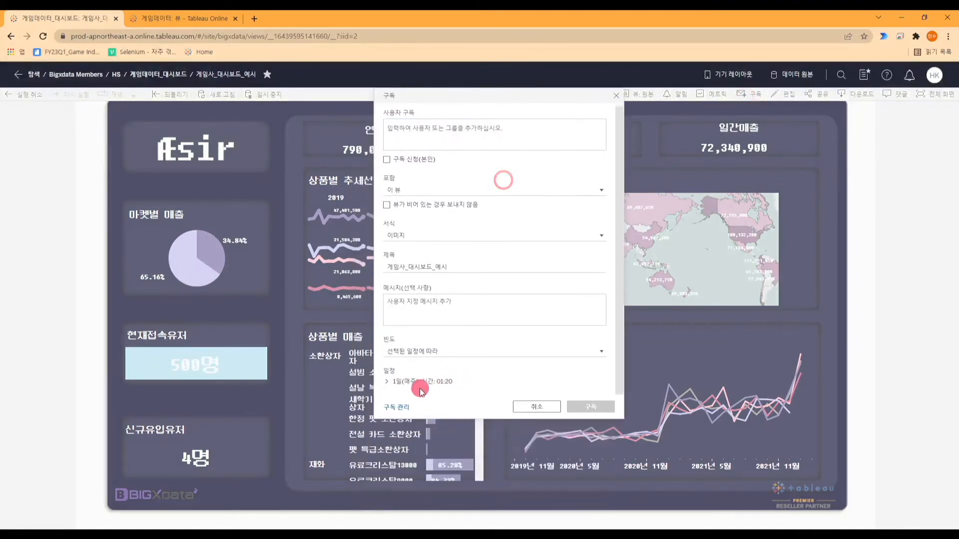
pyautogui.scroll(-3, 418, 385)
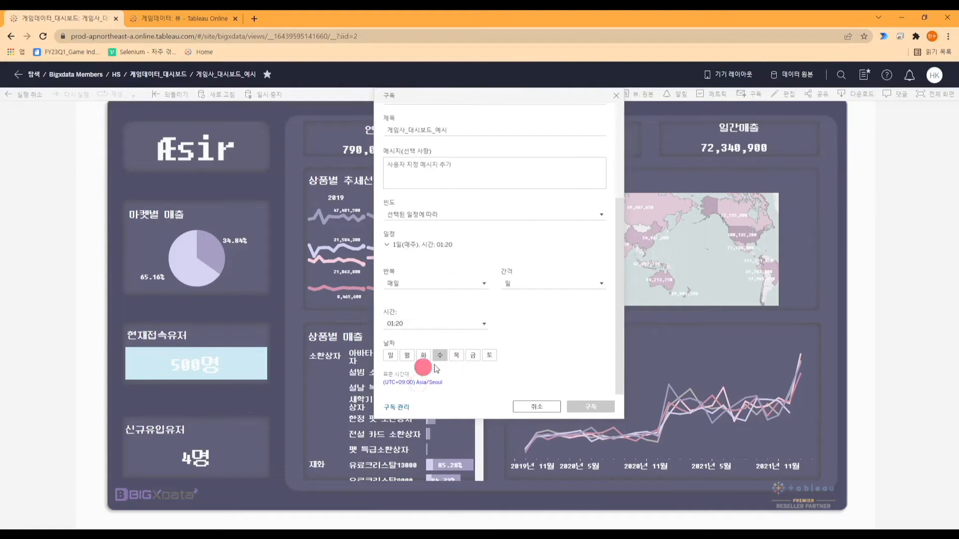
pyautogui.scroll(3, 572, 256)
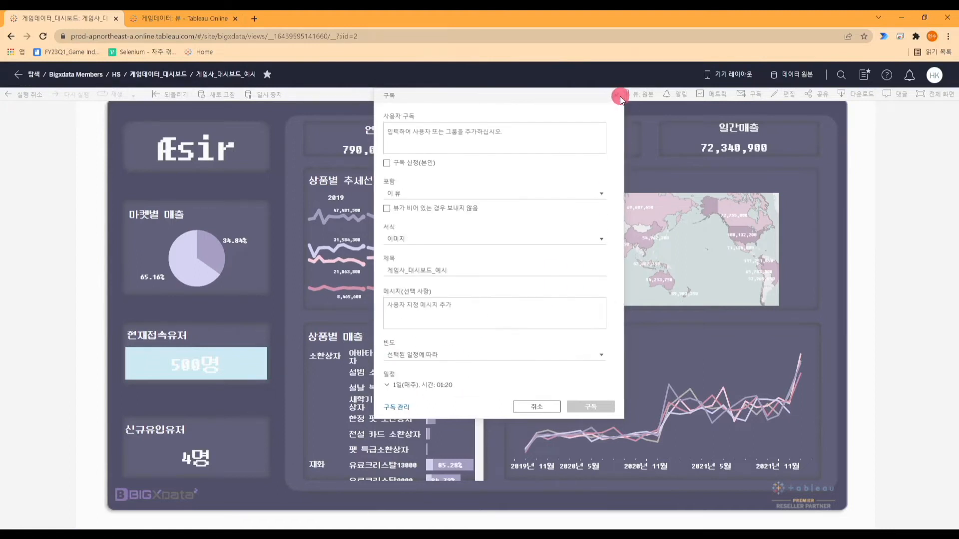
pyautogui.click(618, 97)
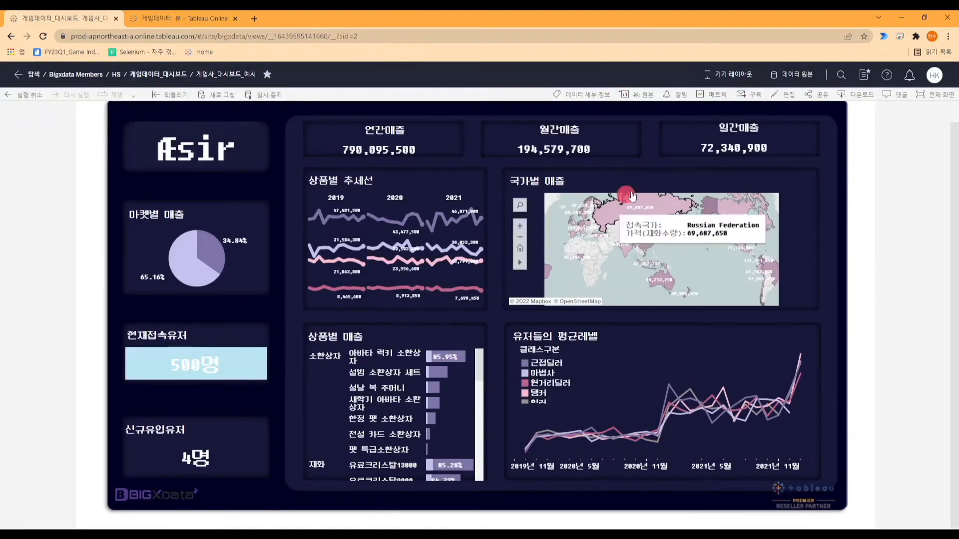
# Step: Show the comments for the dashboard view and select a data point near 2020년 11월 in the 유저들의 평균레벨 chart
pyautogui.click(902, 98)
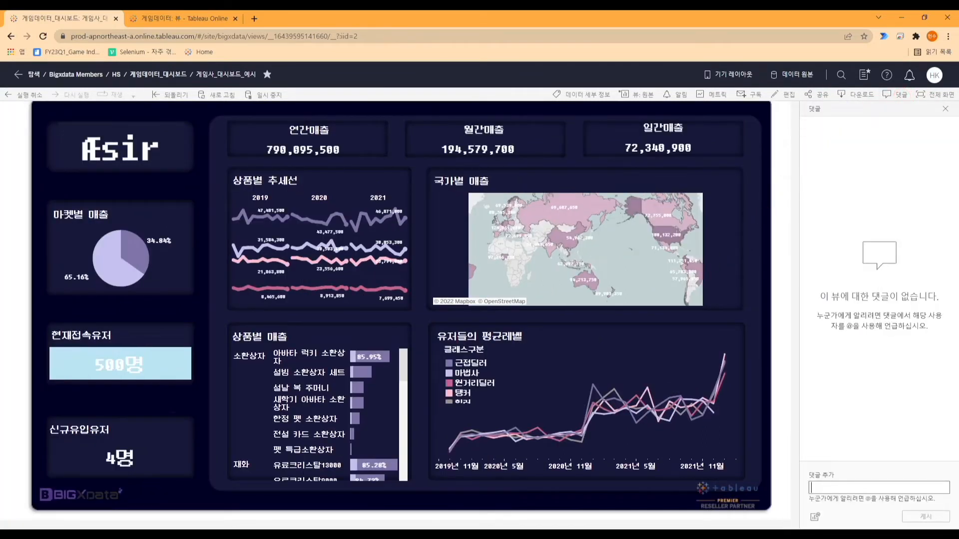
pyautogui.click(584, 442)
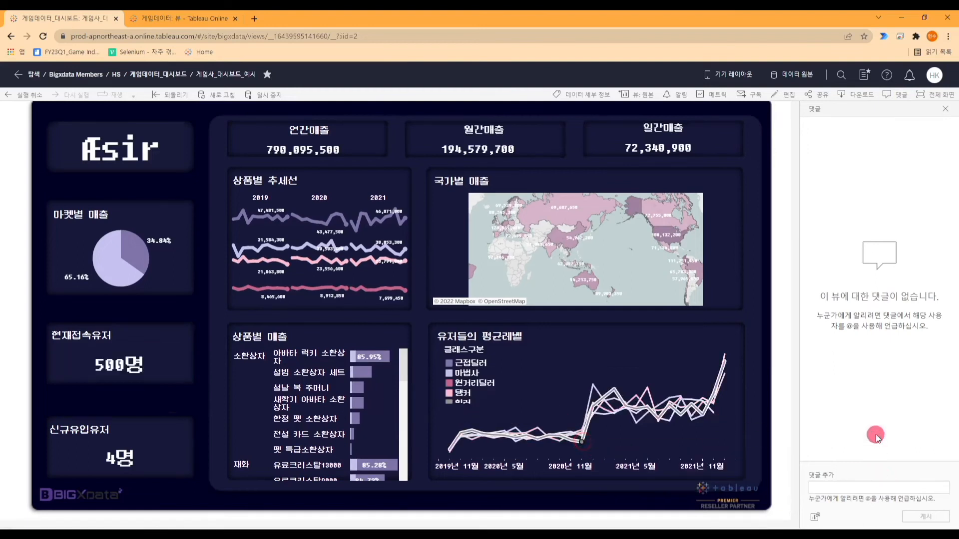